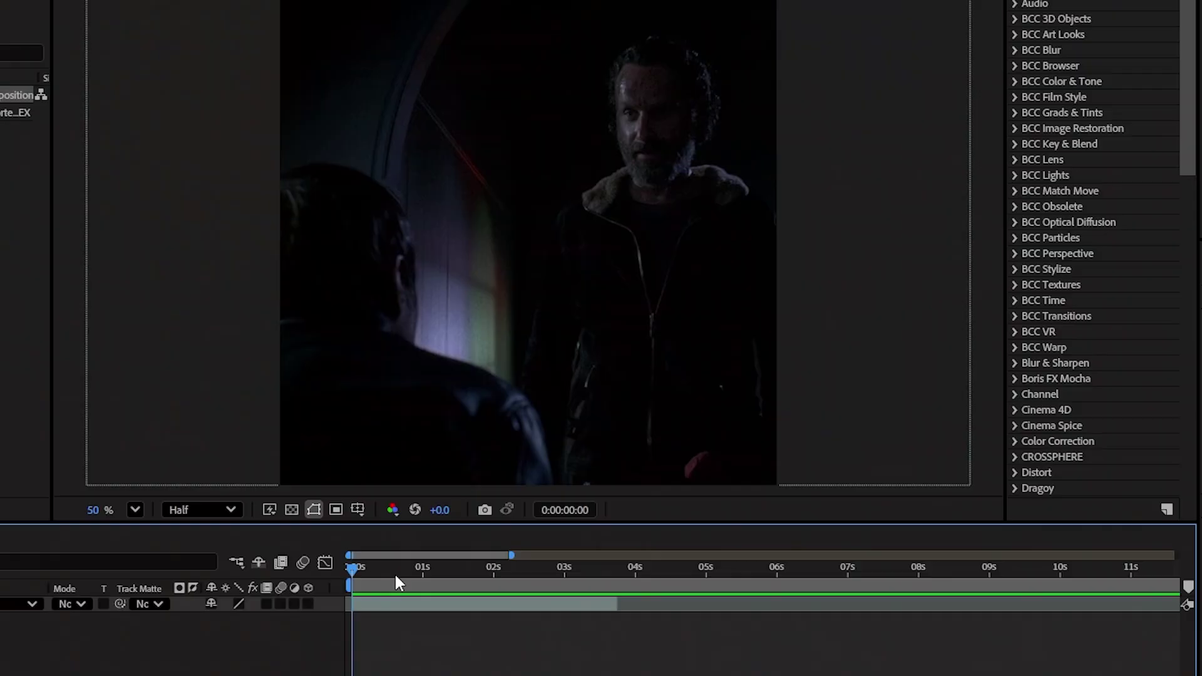
# Step: Scrub through the footage and park the playhead at 0:00:01:18
pyautogui.moveTo(460, 499); pyautogui.dragTo(547, 509)
pyautogui.moveTo(521, 589); pyautogui.dragTo(481, 573)
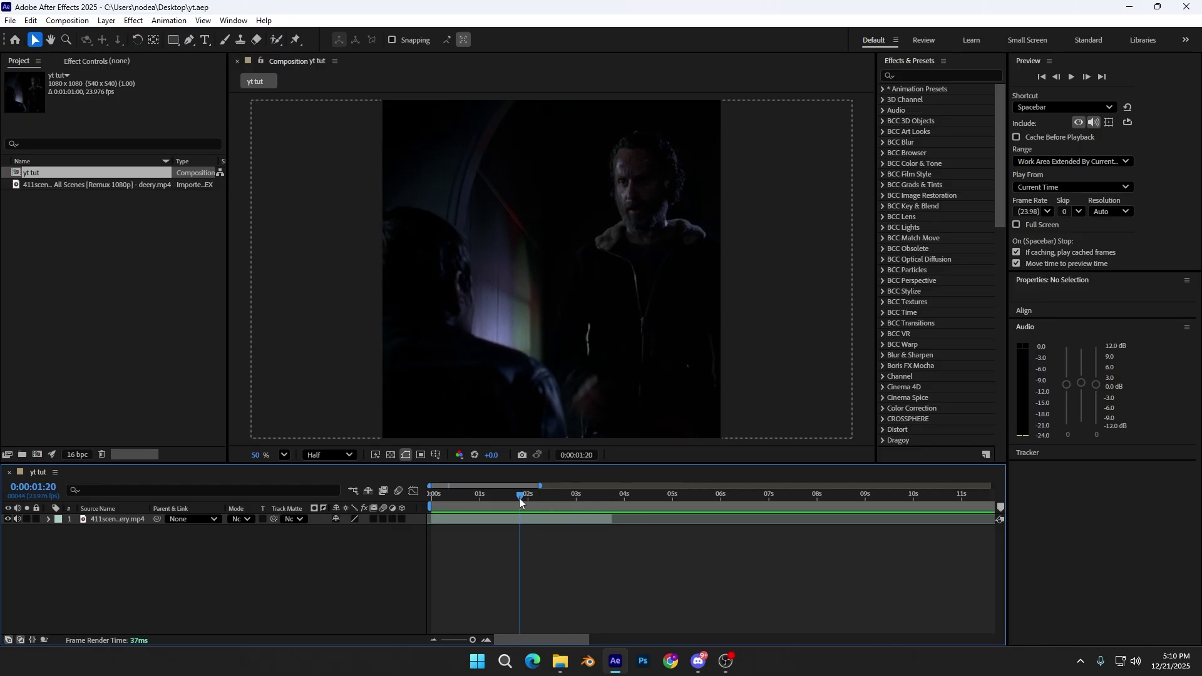
pyautogui.moveTo(520, 498); pyautogui.dragTo(516, 498)
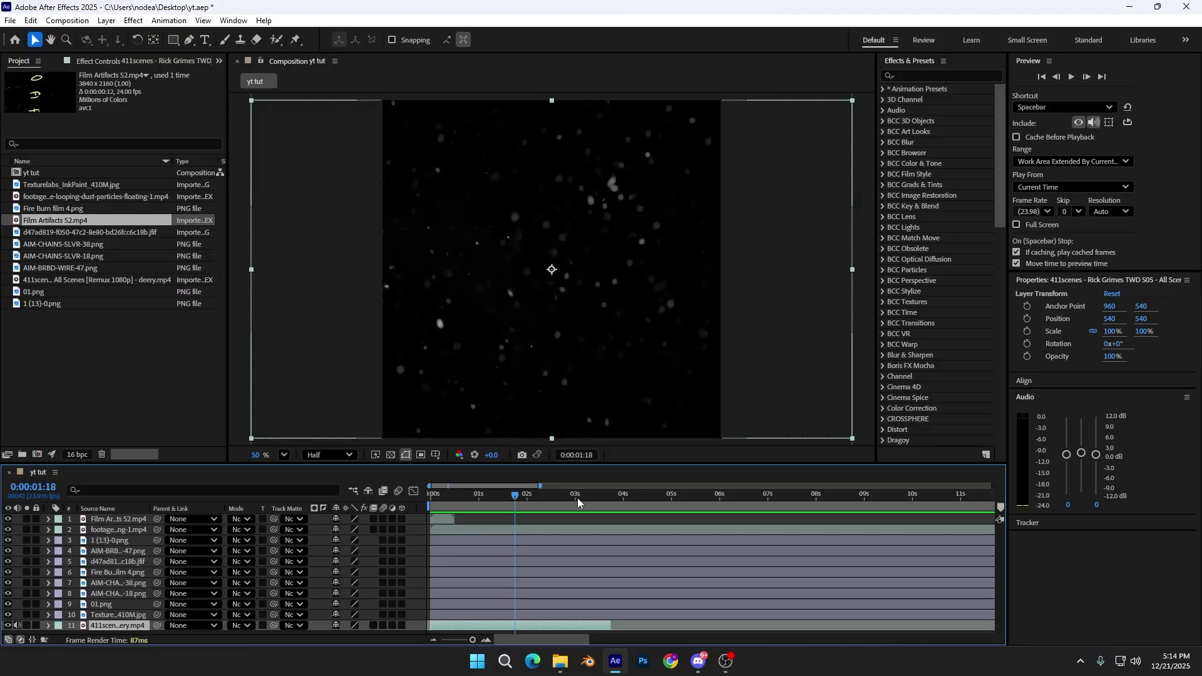
# Step: Move the AIM-BRBD-WIRE-47 barbed wire near the frame's centre and scale it to 16%
pyautogui.moveTo(572, 320); pyautogui.dragTo(564, 316)
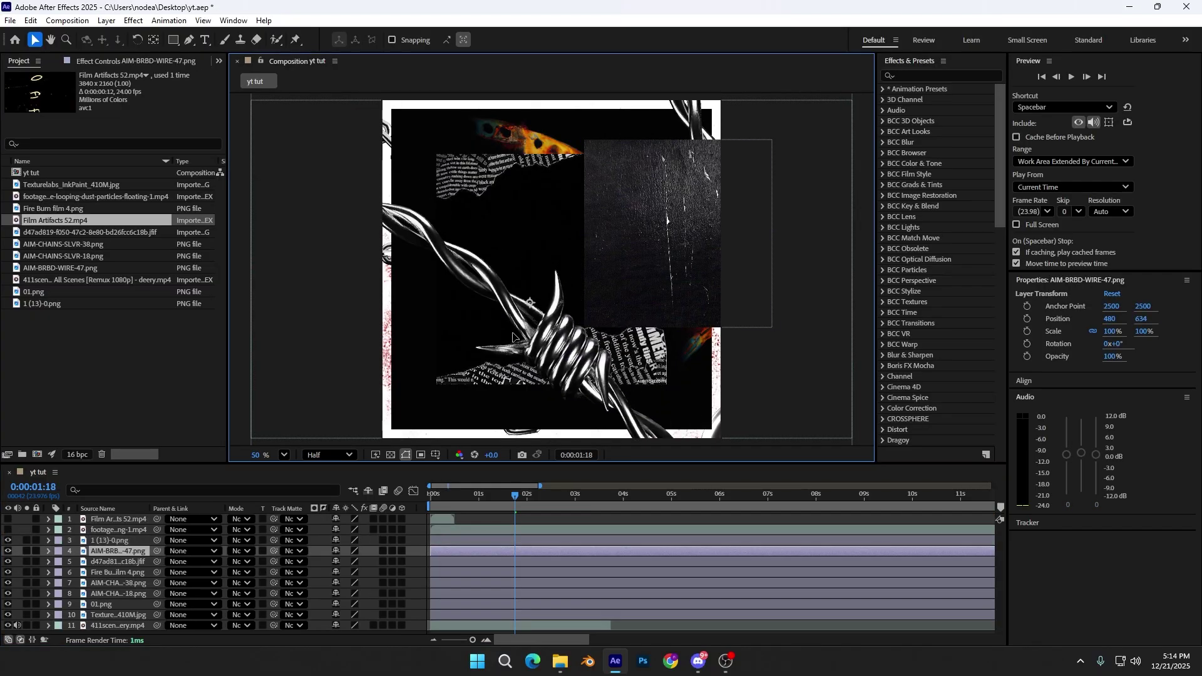
pyautogui.press('s')
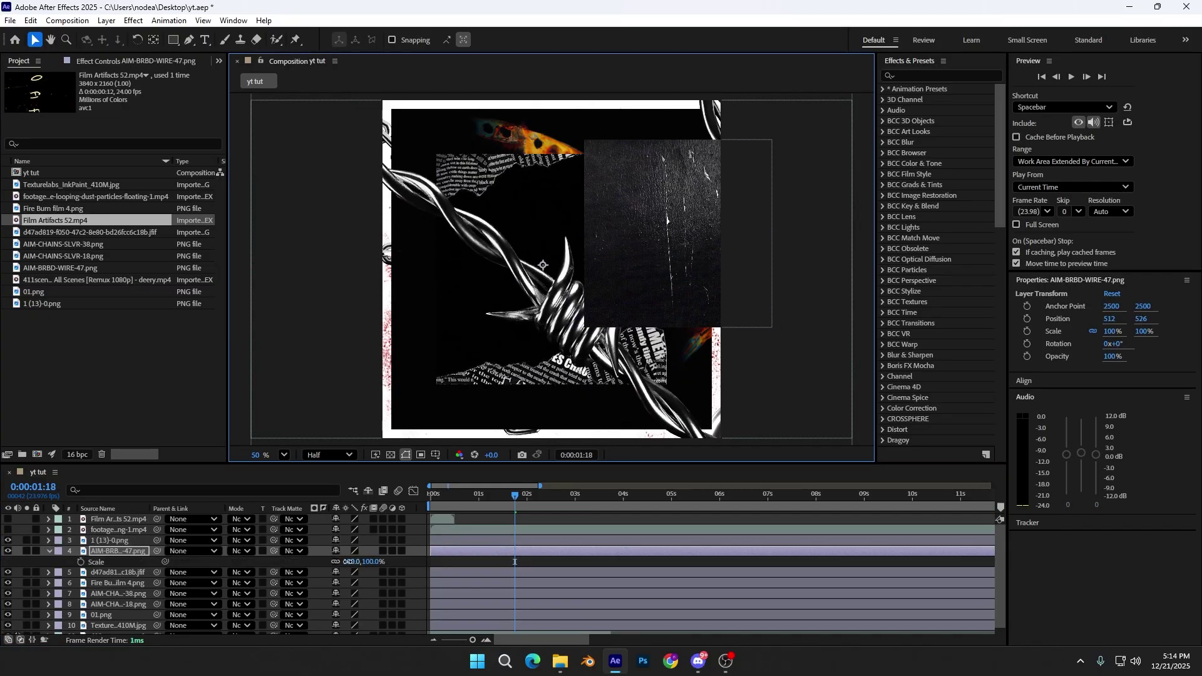
pyautogui.moveTo(348, 562); pyautogui.dragTo(294, 555)
# Step: Spread the overlay images apart, moving the torn newspaper toward the frame's left side and the burning film to its right
pyautogui.moveTo(579, 351)
pyautogui.mouseDown()
pyautogui.moveTo(658, 358)
pyautogui.moveTo(523, 375)
pyautogui.mouseUp()
pyautogui.moveTo(516, 144)
pyautogui.mouseDown()
pyautogui.moveTo(614, 152)
pyautogui.moveTo(688, 126)
pyautogui.moveTo(661, 152)
pyautogui.mouseUp()
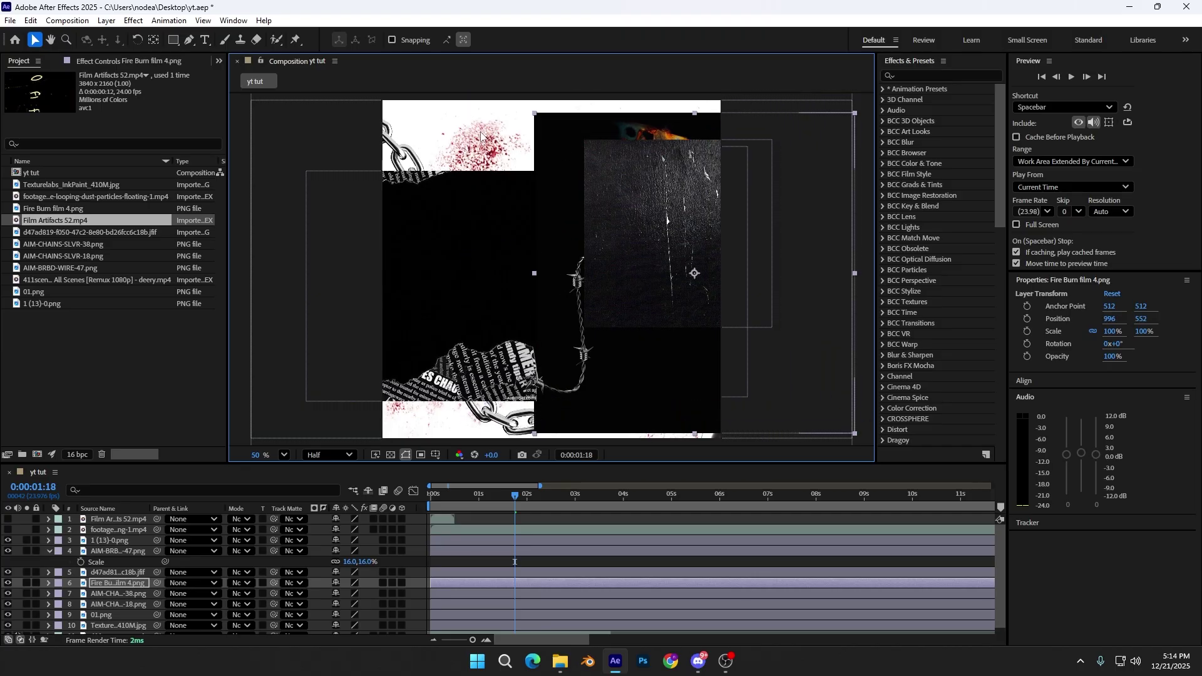
pyautogui.moveTo(407, 154); pyautogui.dragTo(440, 165)
# Step: Scale the image layers from 1 (13)-0.png through Texturelabs_InkPaint_410M.jpg down together, bringing the full-size ones to 61%
pyautogui.click(518, 543)
pyautogui.scroll(-1, 514, 587)
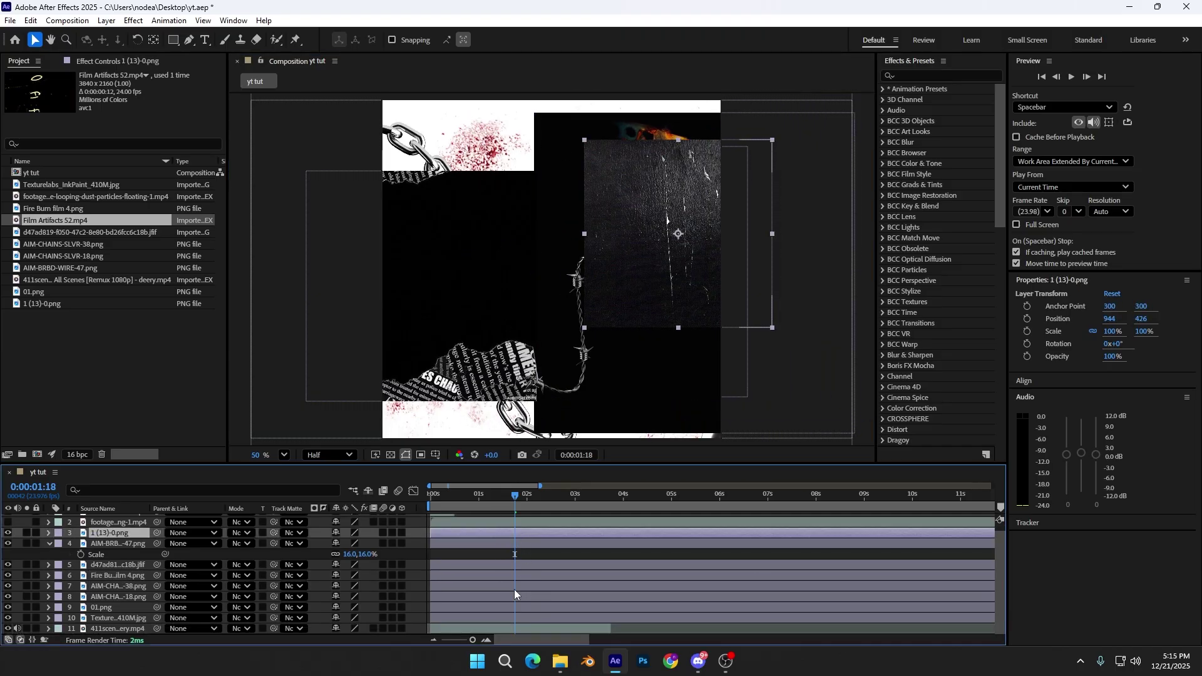
pyautogui.keyDown('shift'); pyautogui.click(503, 618); pyautogui.keyUp('shift')
pyautogui.press('s')
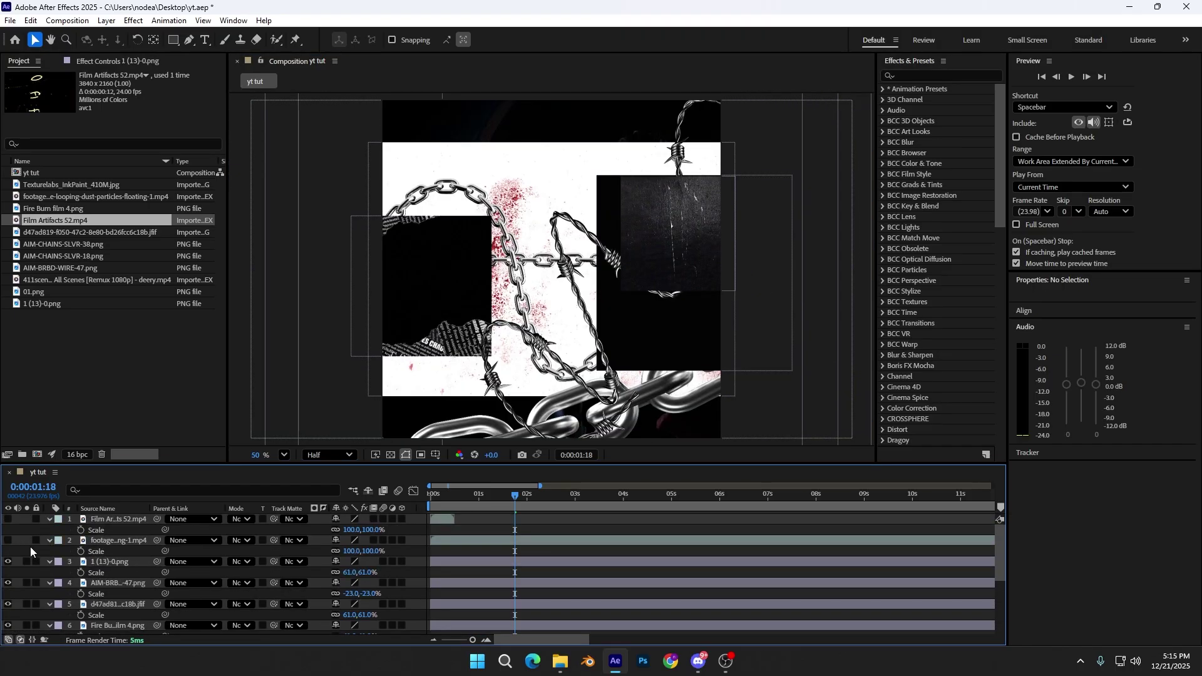
# Step: Scale the 1 (13)-0.png scratch texture to 186% and position it at 542, 536 to cover the frame
pyautogui.press('s')
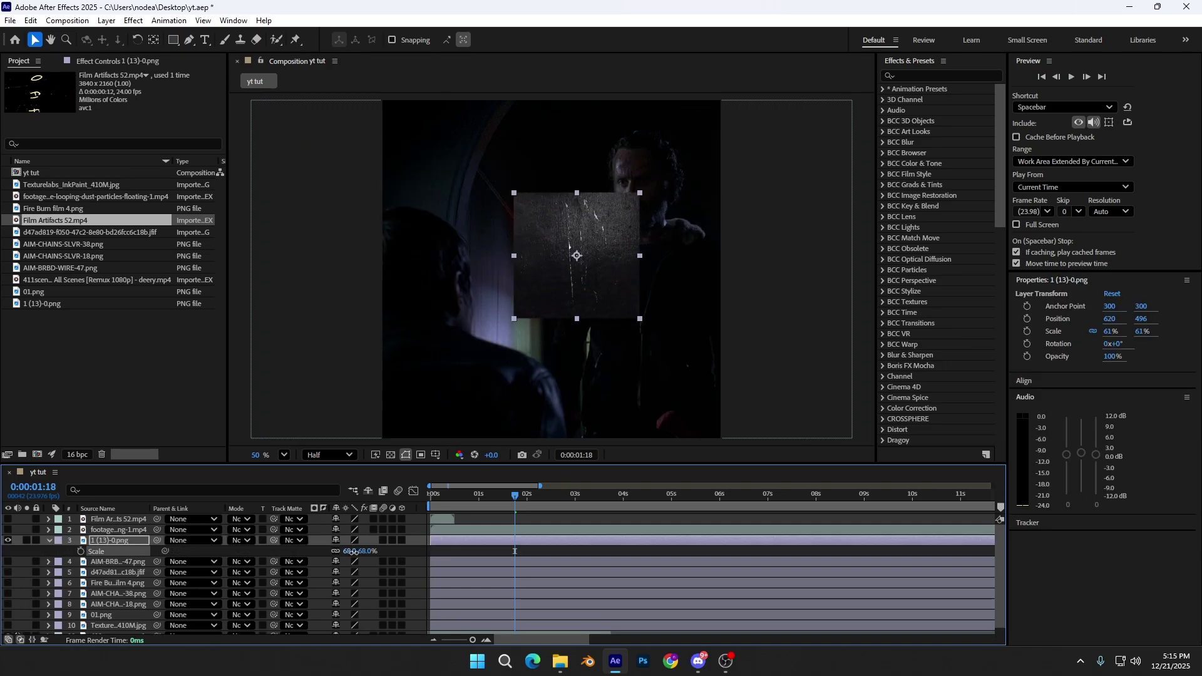
pyautogui.moveTo(354, 552); pyautogui.dragTo(415, 551)
pyautogui.moveTo(577, 281); pyautogui.dragTo(550, 295)
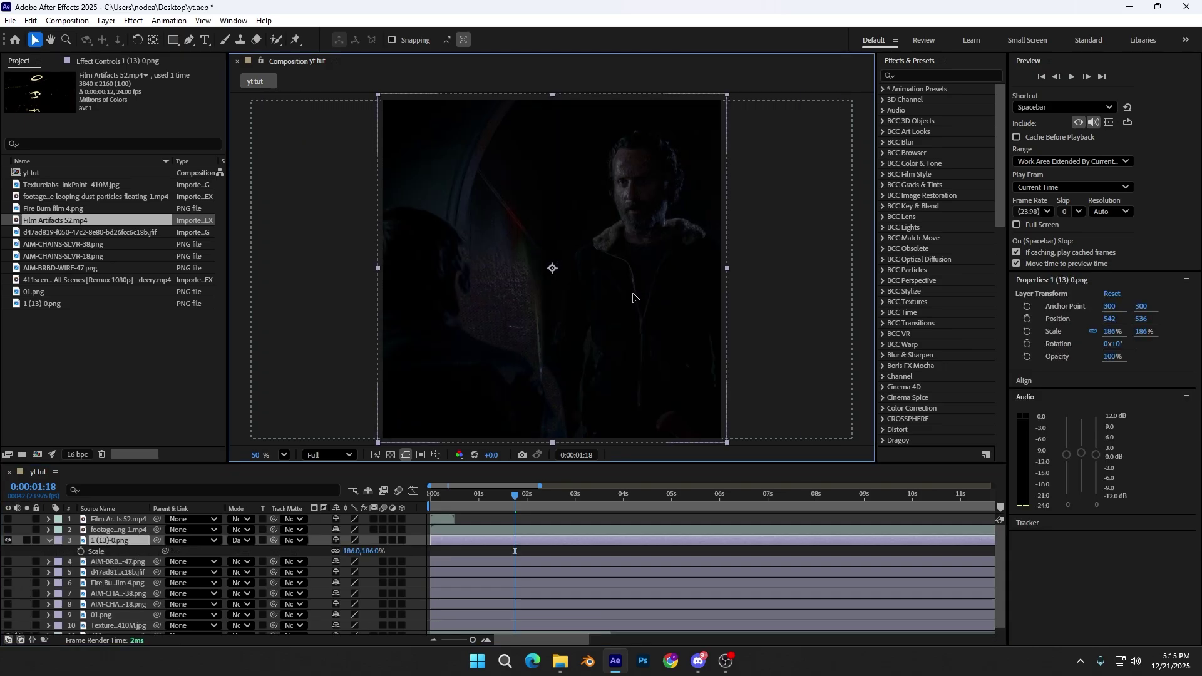
pyautogui.press('Return')
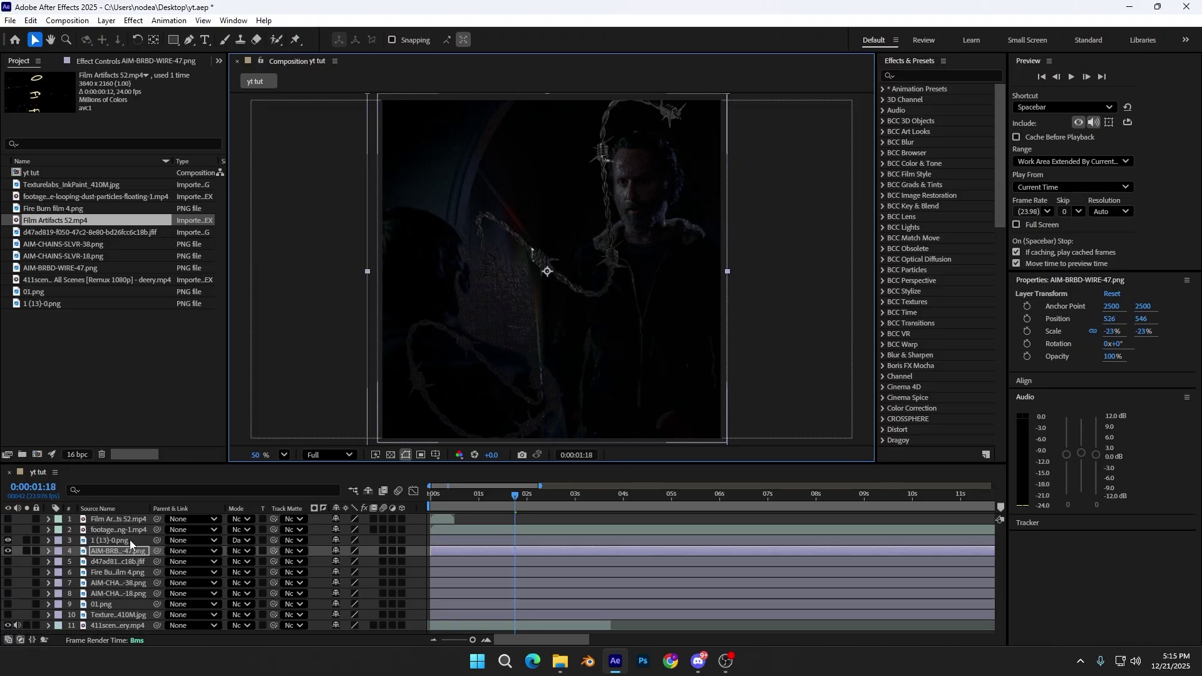
# Step: Reorder the 1 (13)-0.png texture directly above the video clip and move the barbed wire to the frame's right edge
pyautogui.moveTo(131, 542); pyautogui.dragTo(129, 619)
pyautogui.moveTo(576, 293); pyautogui.dragTo(573, 314)
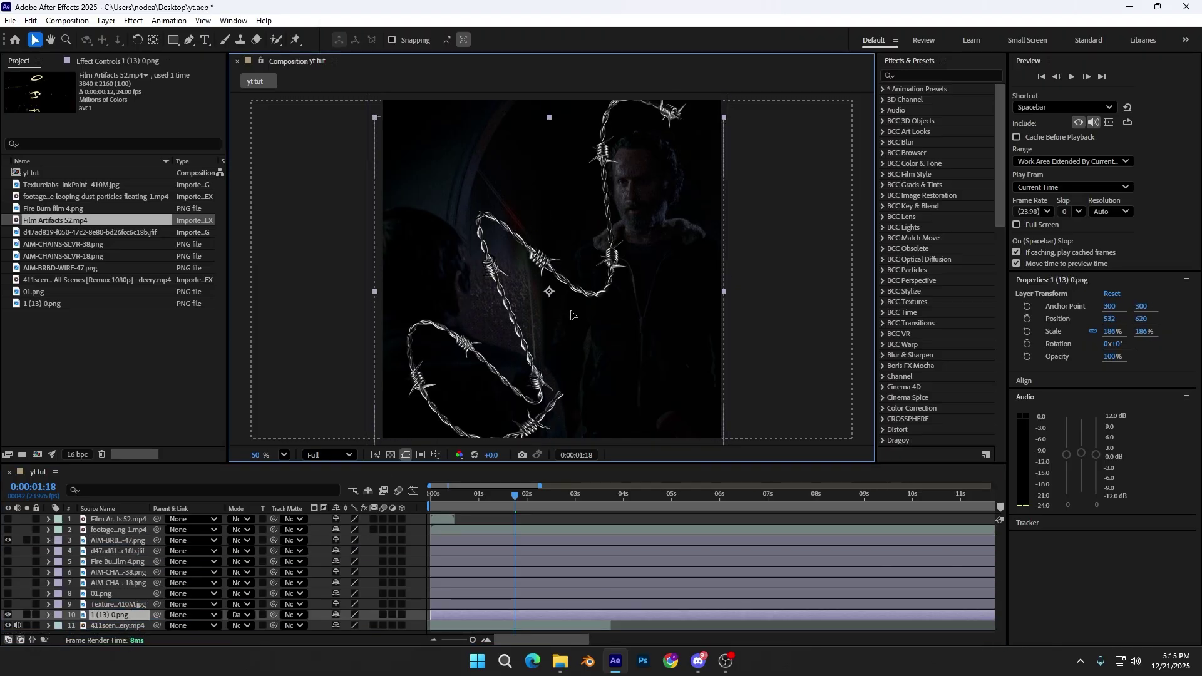
pyautogui.moveTo(578, 203); pyautogui.dragTo(743, 269)
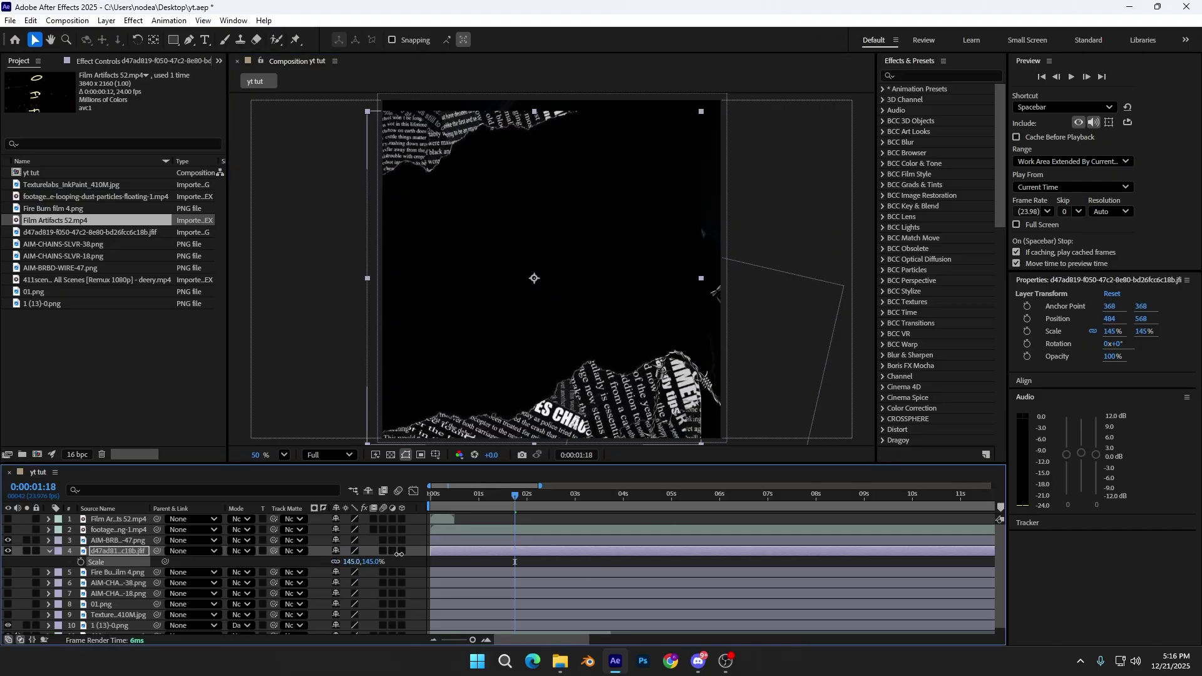
# Step: Position the torn newspaper image at 534, 532, scale it to 152%, and set its blending mode to Lighten
pyautogui.moveTo(580, 329); pyautogui.dragTo(582, 326)
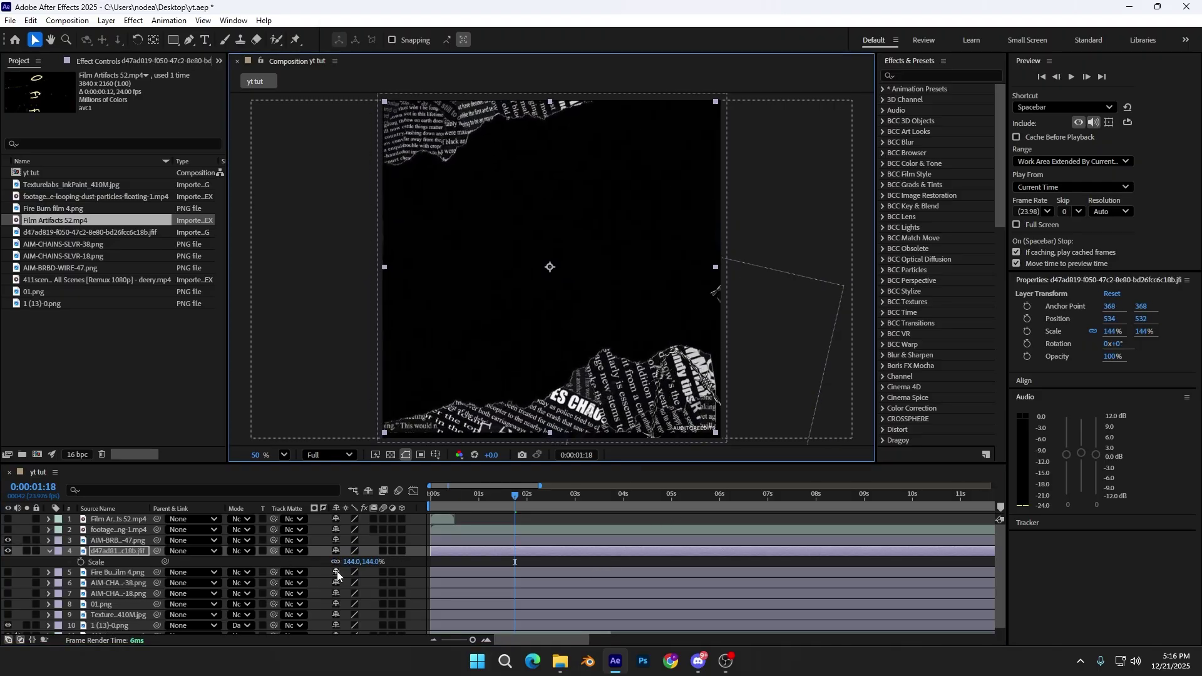
pyautogui.moveTo(348, 563); pyautogui.dragTo(355, 562)
pyautogui.click(241, 551)
pyautogui.click(310, 237)
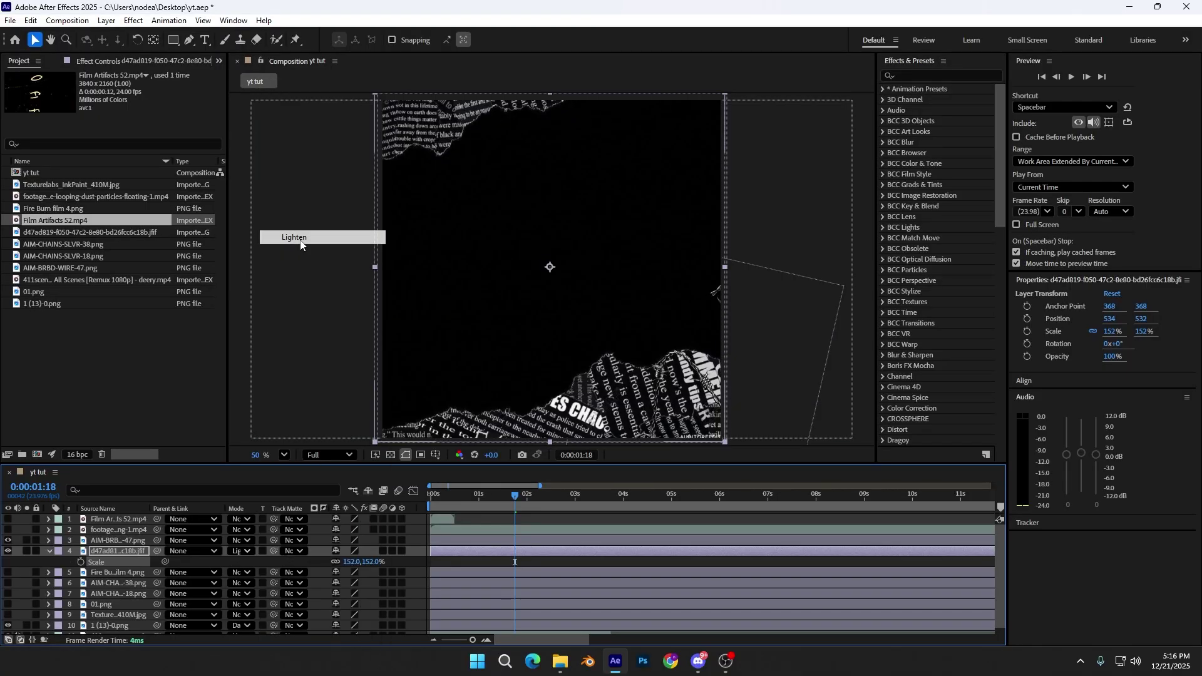
pyautogui.moveTo(565, 342); pyautogui.dragTo(566, 342)
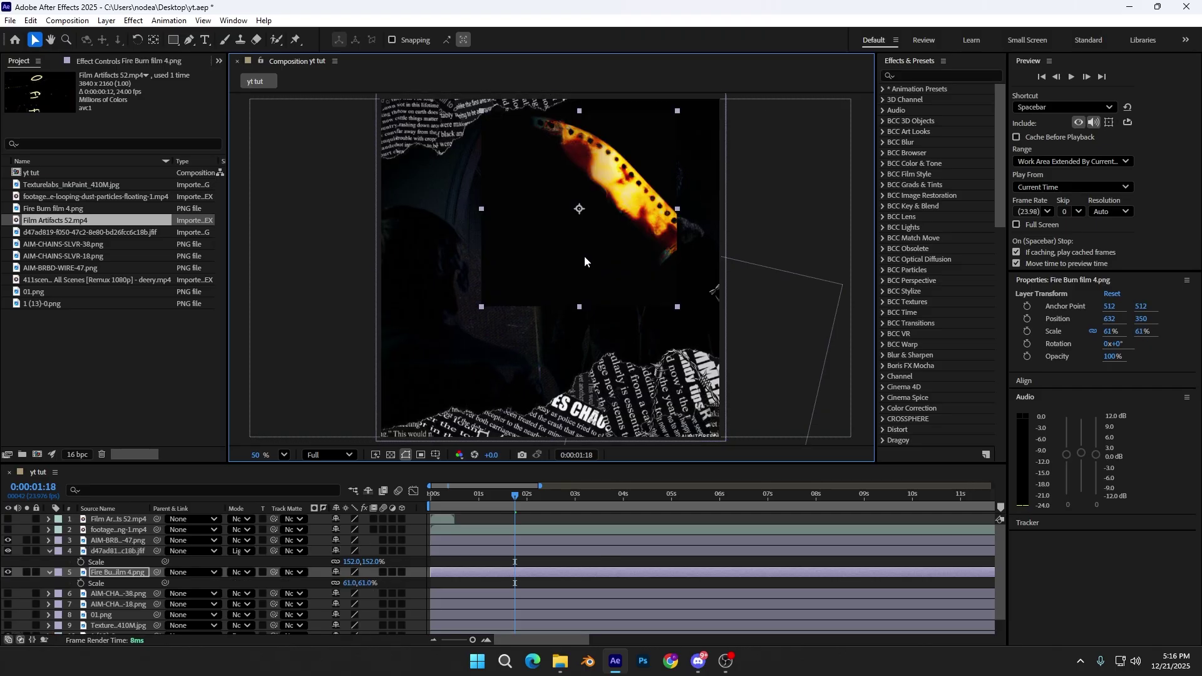
# Step: Position the burning film image in the frame's upper-right corner so that it arches past the man's head
pyautogui.moveTo(584, 255)
pyautogui.mouseDown()
pyautogui.moveTo(569, 287)
pyautogui.moveTo(584, 294)
pyautogui.mouseUp()
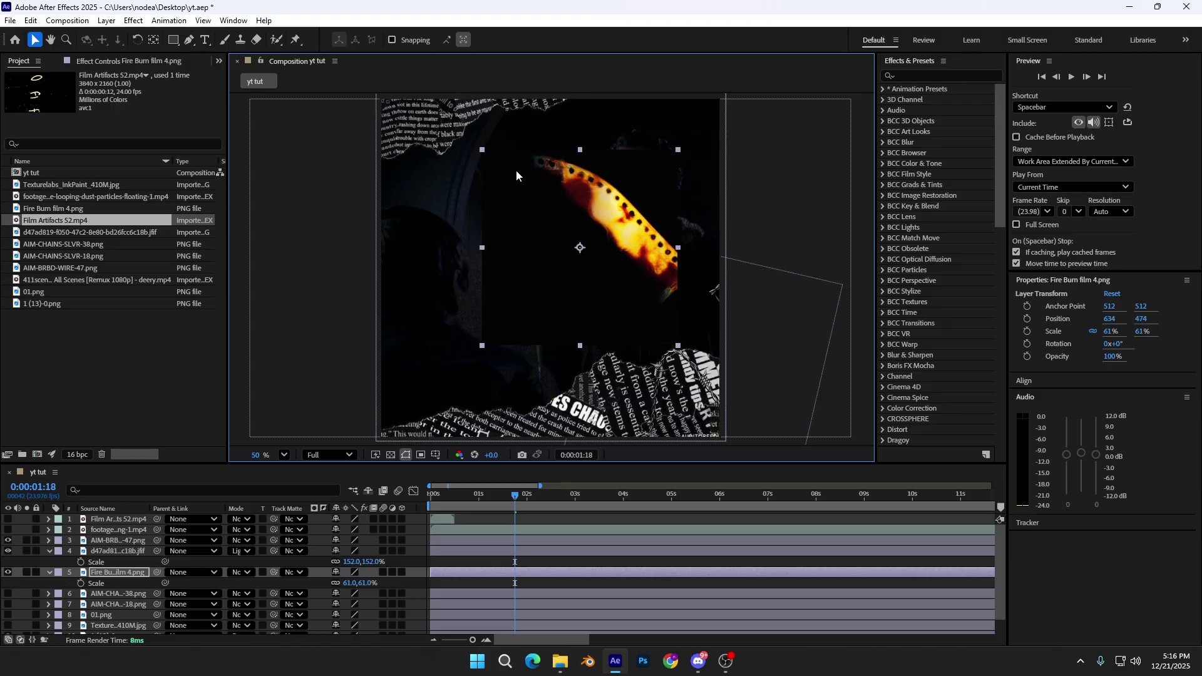
pyautogui.moveTo(556, 265); pyautogui.dragTo(648, 186)
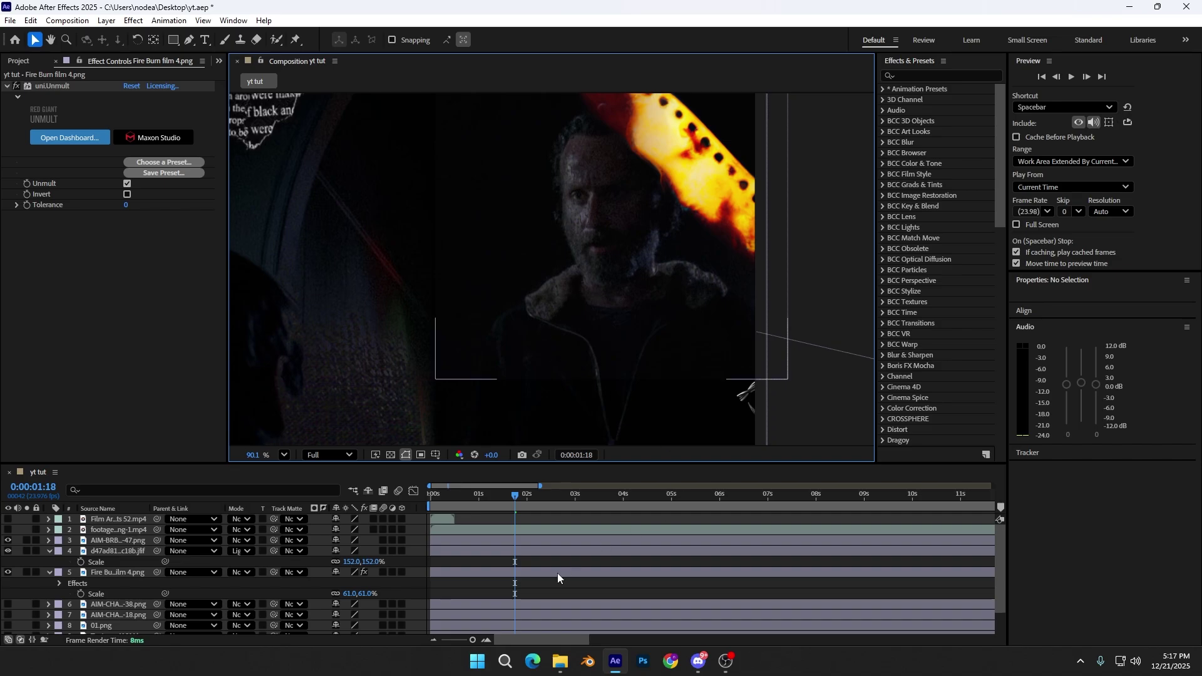
pyautogui.click(557, 573)
pyautogui.moveTo(639, 253); pyautogui.dragTo(628, 271)
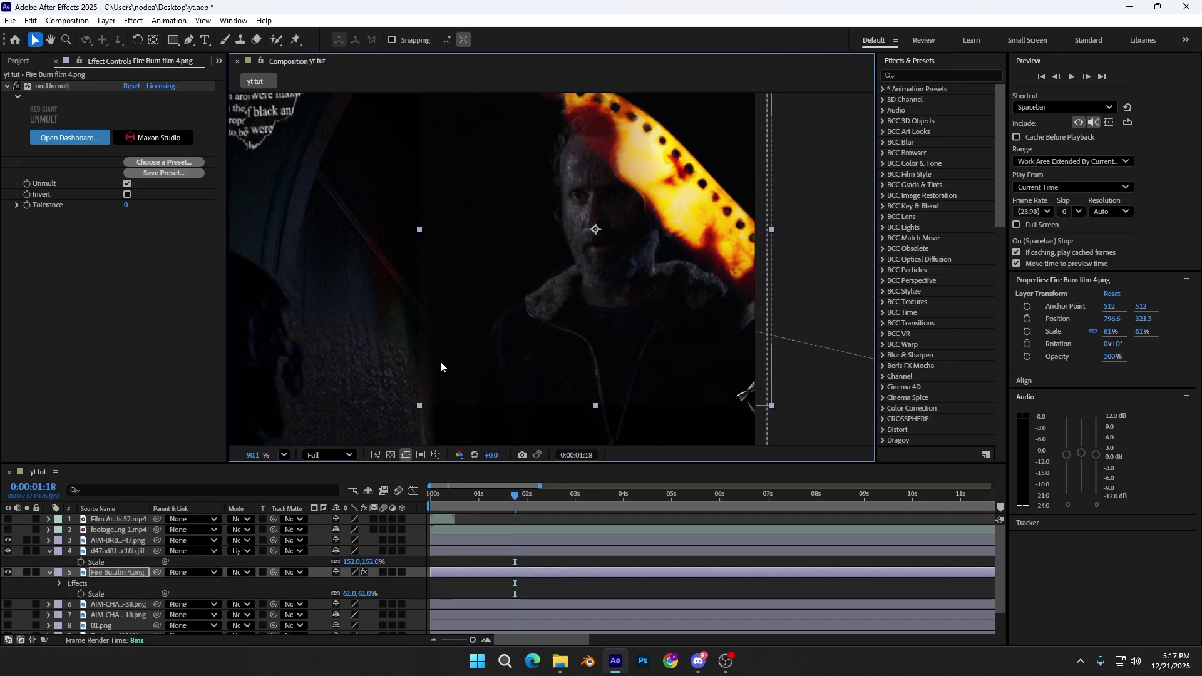
pyautogui.moveTo(503, 358)
pyautogui.mouseDown()
pyautogui.moveTo(578, 364)
pyautogui.moveTo(511, 324)
pyautogui.moveTo(423, 350)
pyautogui.moveTo(473, 384)
pyautogui.moveTo(512, 353)
pyautogui.moveTo(462, 357)
pyautogui.moveTo(470, 342)
pyautogui.moveTo(517, 322)
pyautogui.moveTo(467, 361)
pyautogui.moveTo(490, 357)
pyautogui.moveTo(487, 345)
pyautogui.mouseUp()
pyautogui.scroll(-7, 496, 320)
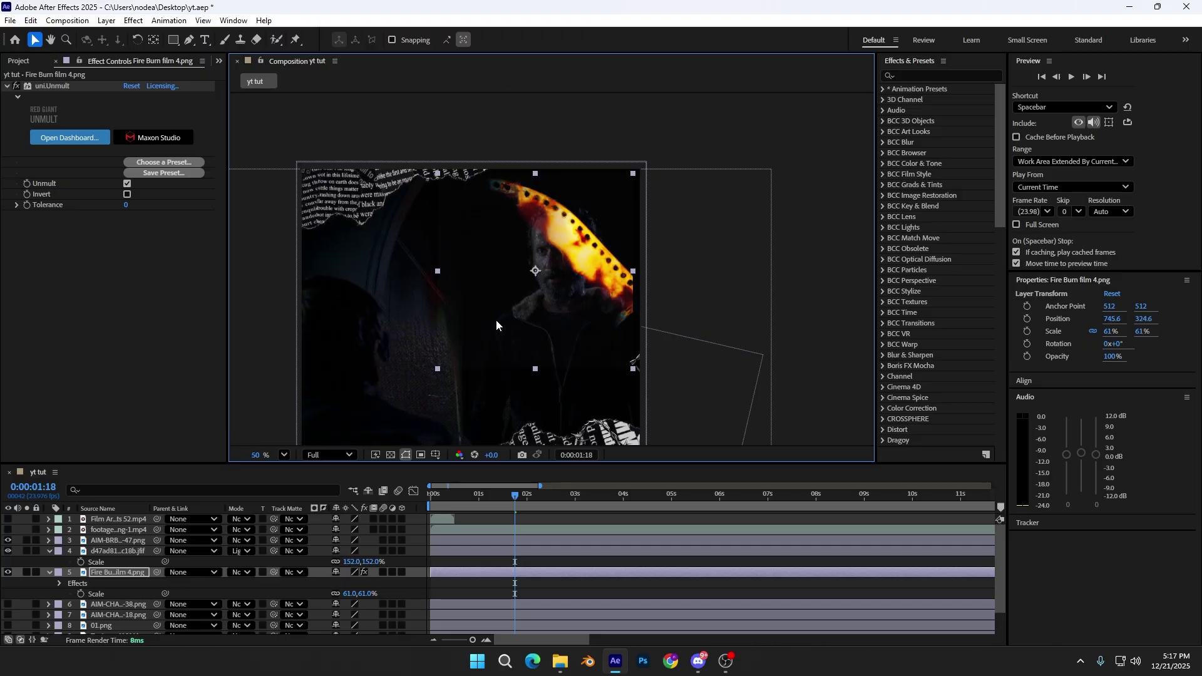
pyautogui.scroll(6, 394, 299)
pyautogui.scroll(-3, 656, 291)
pyautogui.scroll(5, 723, 291)
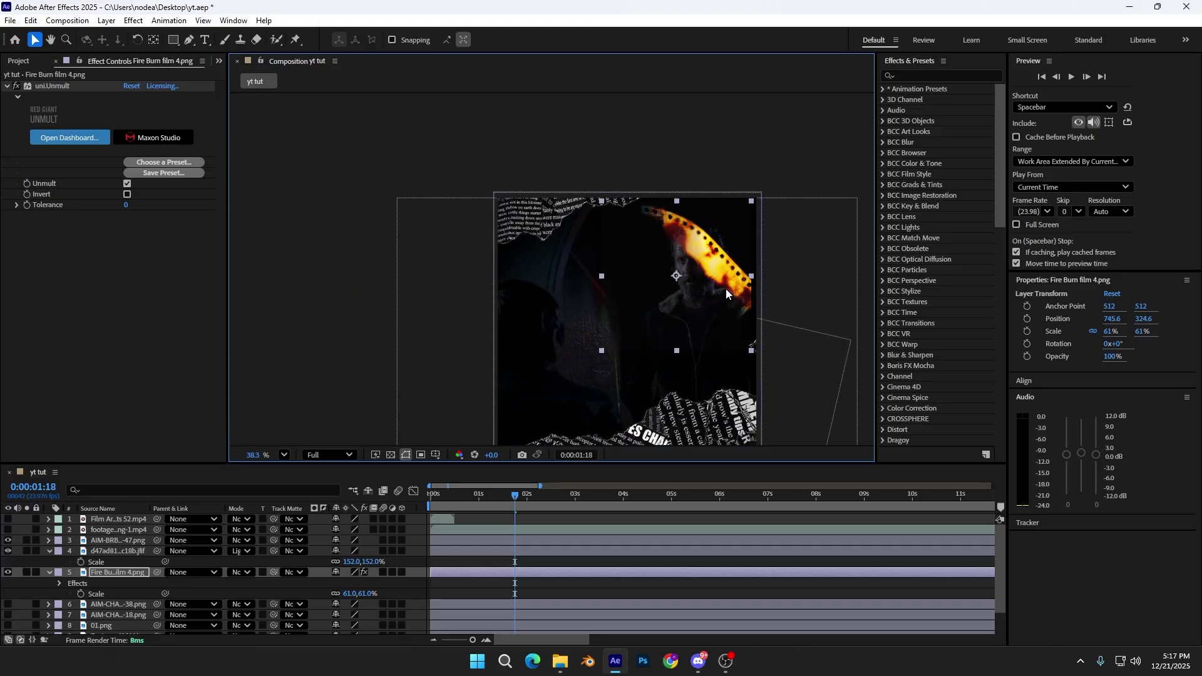
pyautogui.scroll(-1, 754, 282)
pyautogui.moveTo(587, 307); pyautogui.dragTo(629, 289)
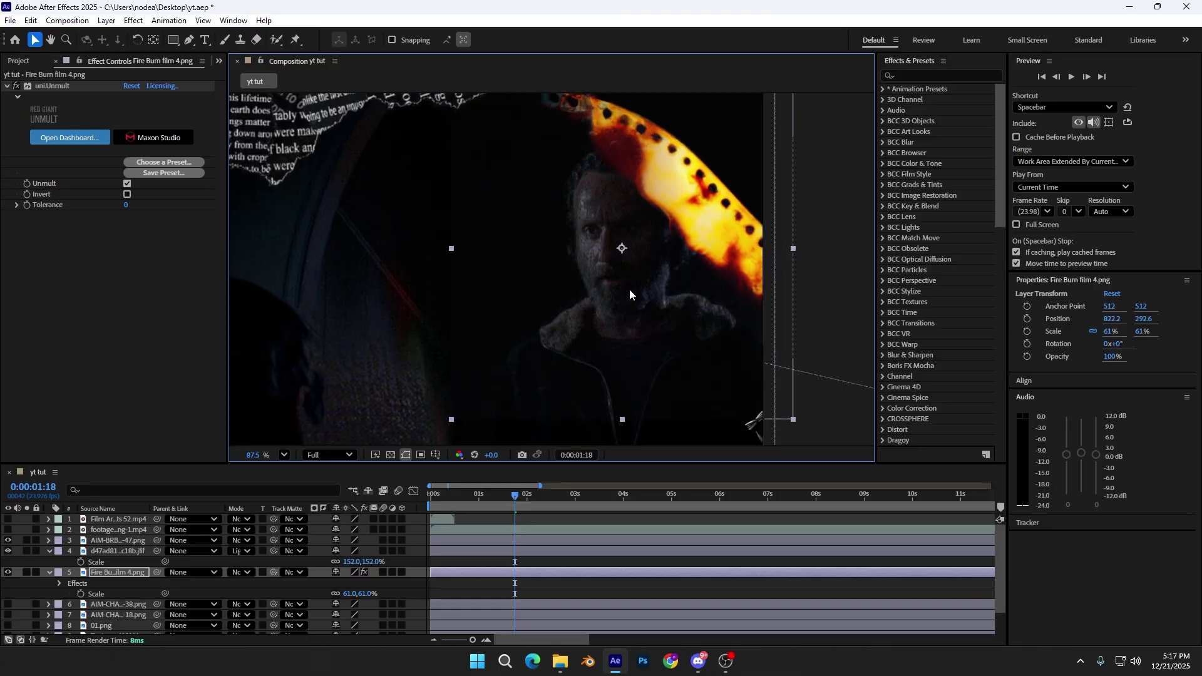
pyautogui.moveTo(706, 254); pyautogui.dragTo(690, 241)
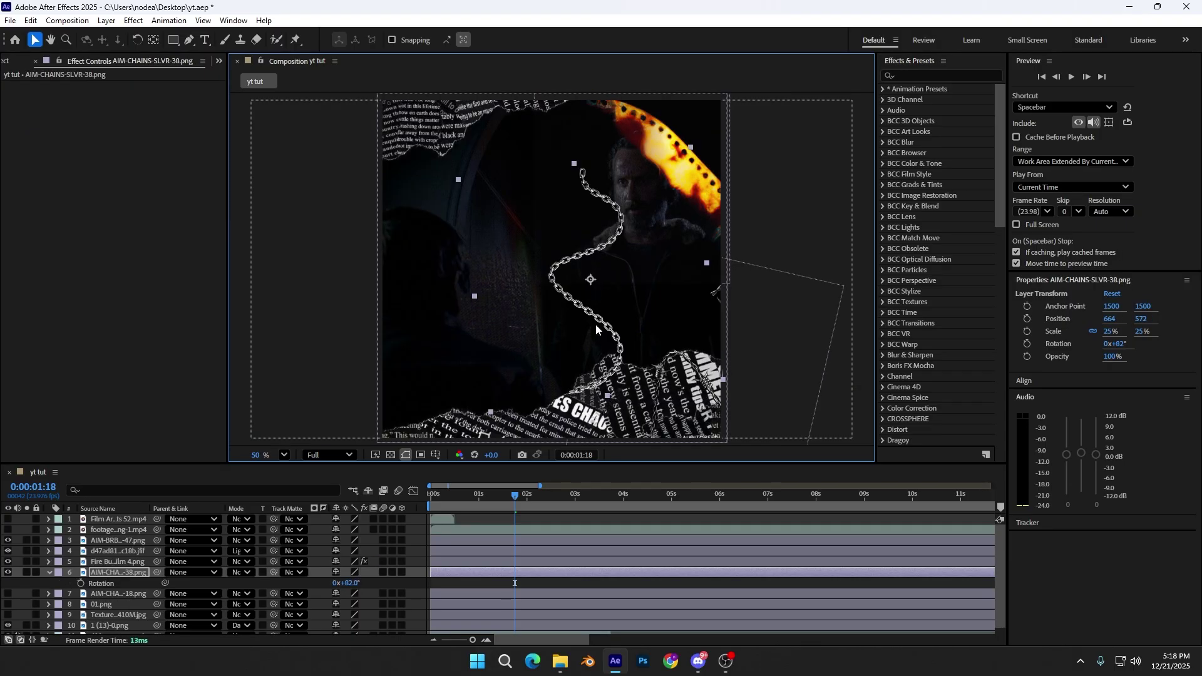
# Step: Move the AIM-CHAINS-SLVR-38 chain to the frame's left edge so that it hangs partly outside the frame
pyautogui.moveTo(596, 330); pyautogui.dragTo(549, 305)
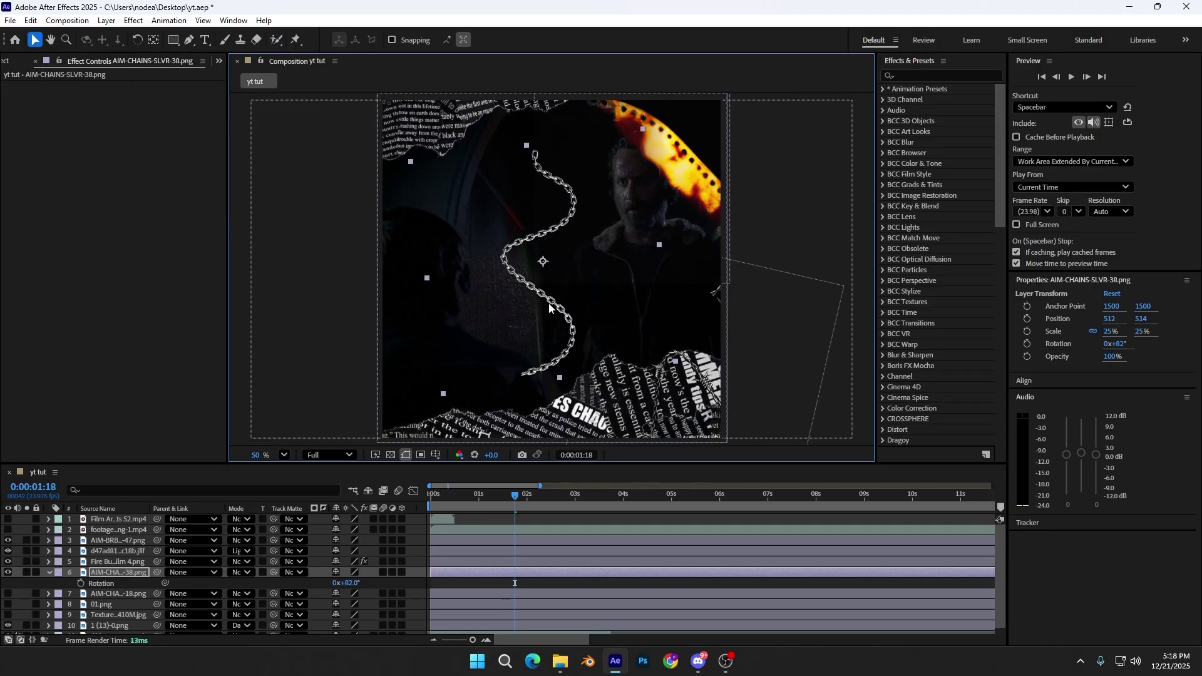
pyautogui.moveTo(536, 264); pyautogui.dragTo(385, 284)
pyautogui.click(521, 582)
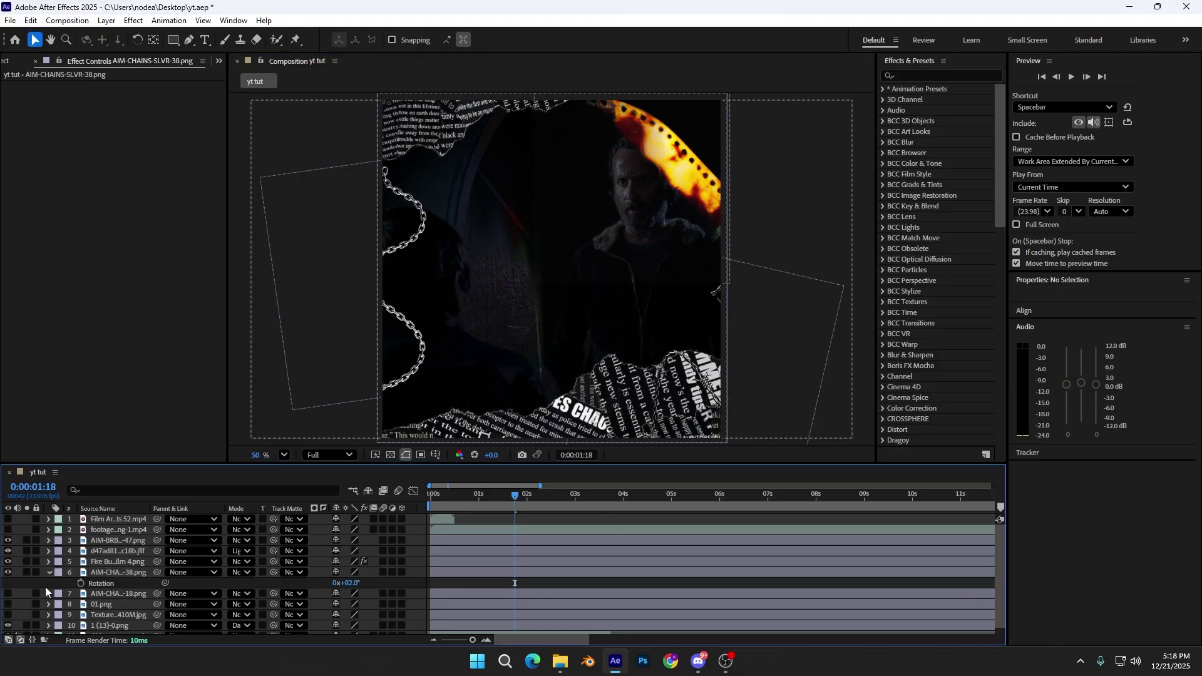
pyautogui.click(49, 563)
# Step: Position the 01.png chain at 352, 58 and the red ink texture at 308, 498, and open the ink texture's blending modes
pyautogui.moveTo(528, 125); pyautogui.dragTo(522, 121)
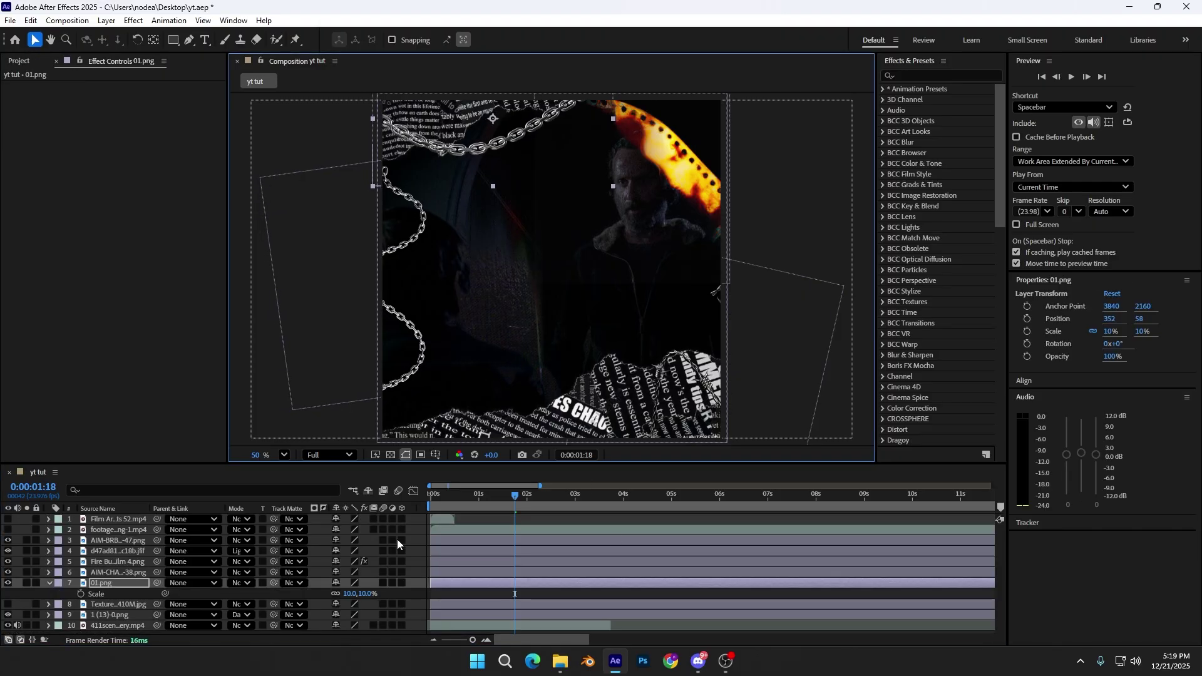
pyautogui.click(450, 593)
pyautogui.moveTo(417, 250); pyautogui.dragTo(430, 232)
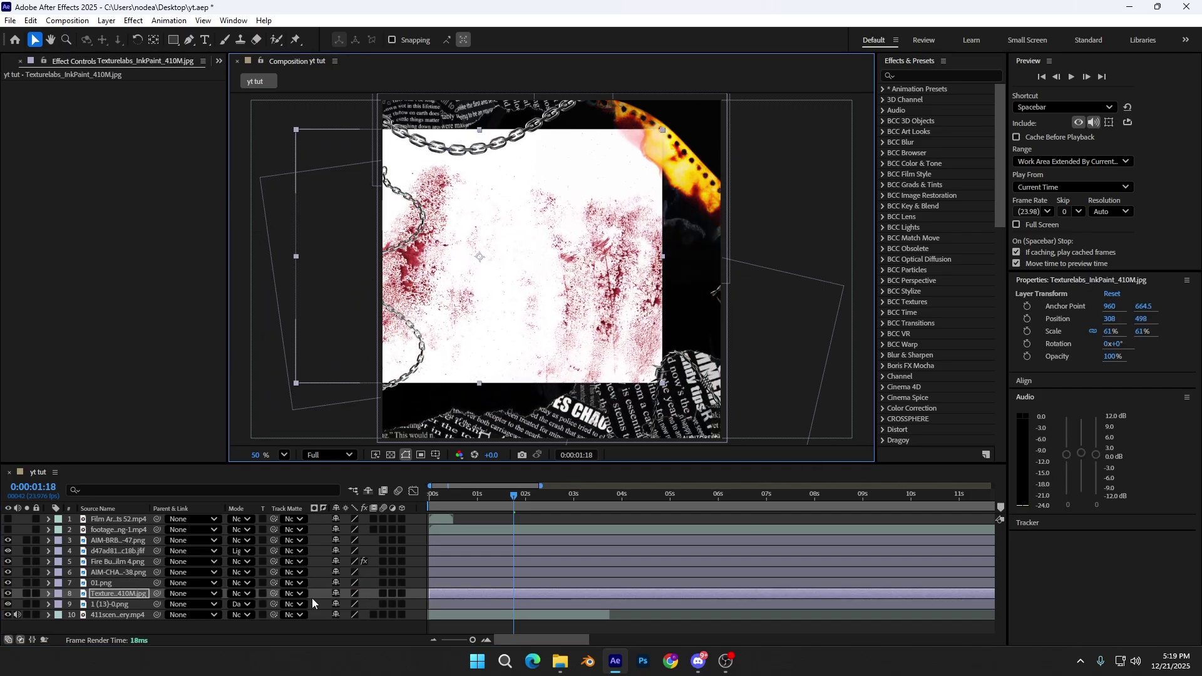
pyautogui.click(240, 595)
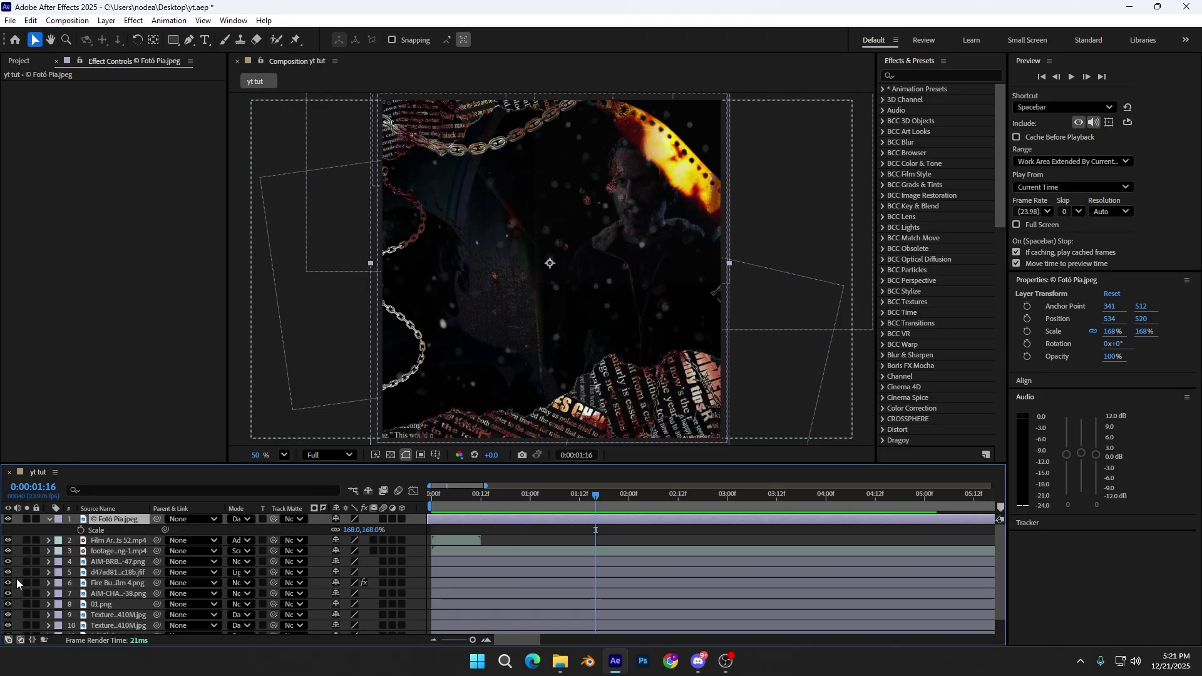
pyautogui.click(242, 519)
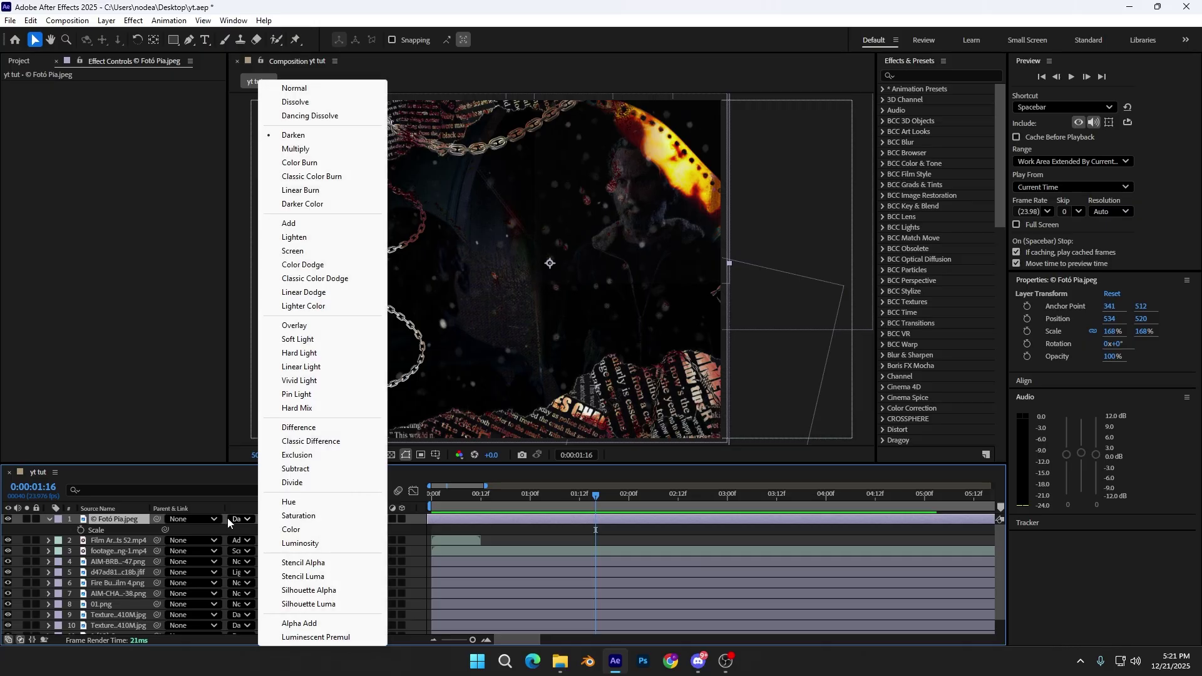
pyautogui.click(224, 528)
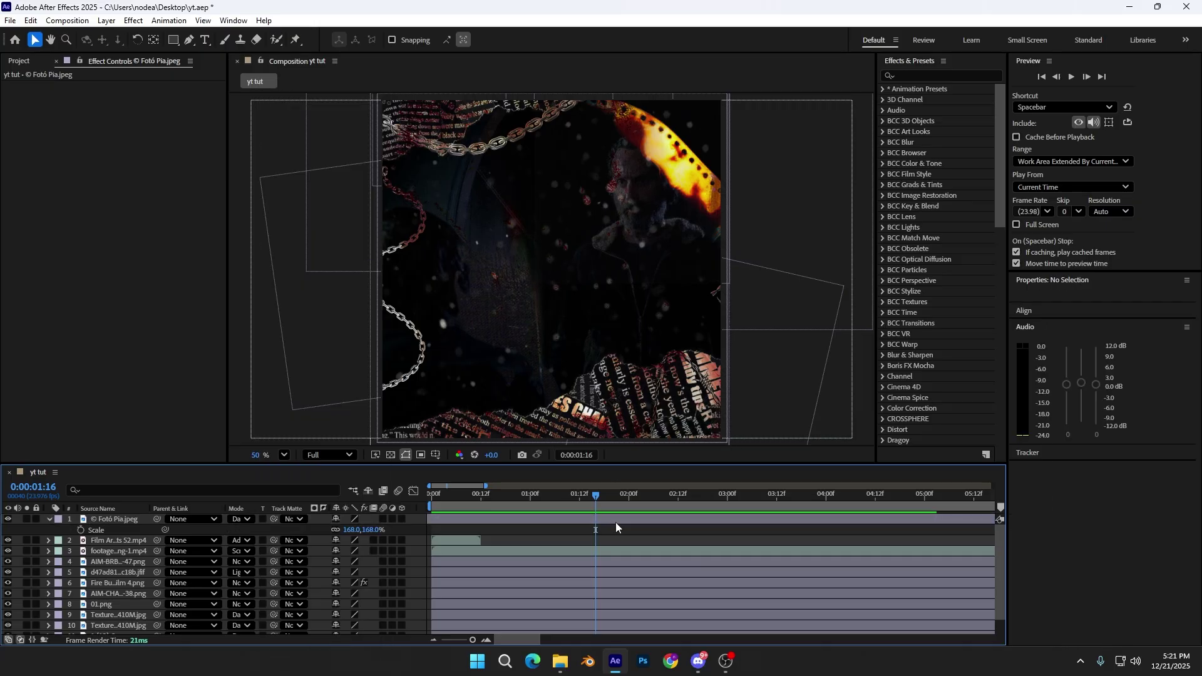
pyautogui.click(649, 225)
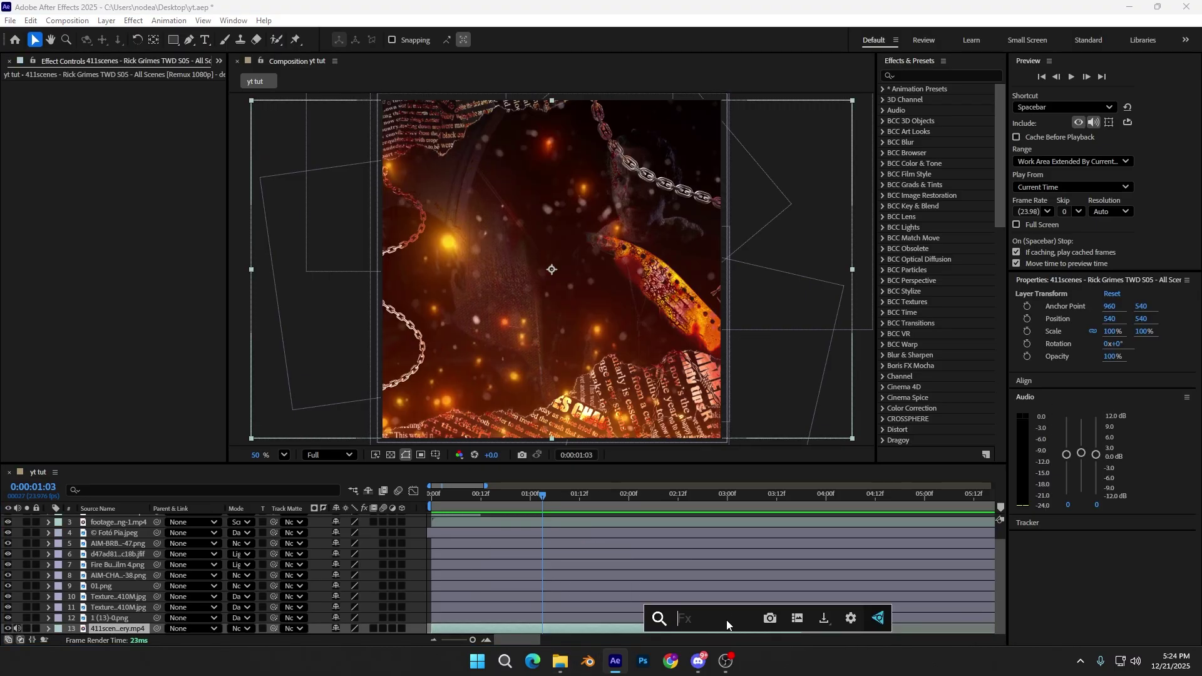
# Step: Find the Curves effect and apply it to the 411scenes video layer
pyautogui.write('curv')
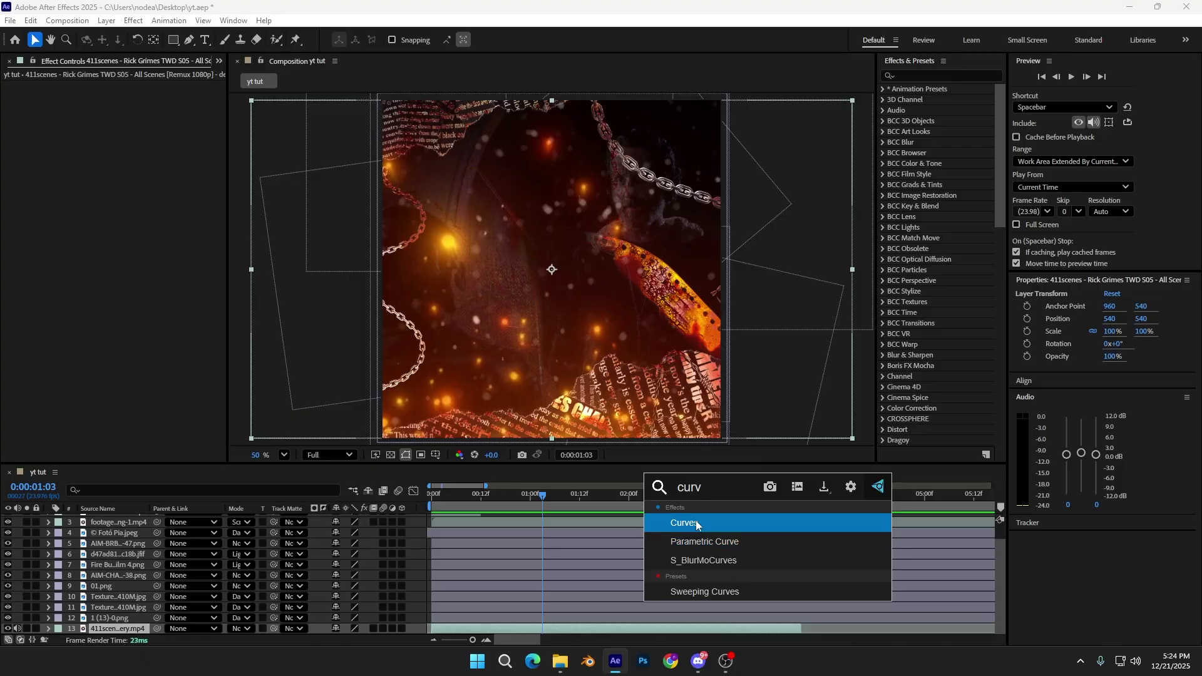
pyautogui.click(697, 525)
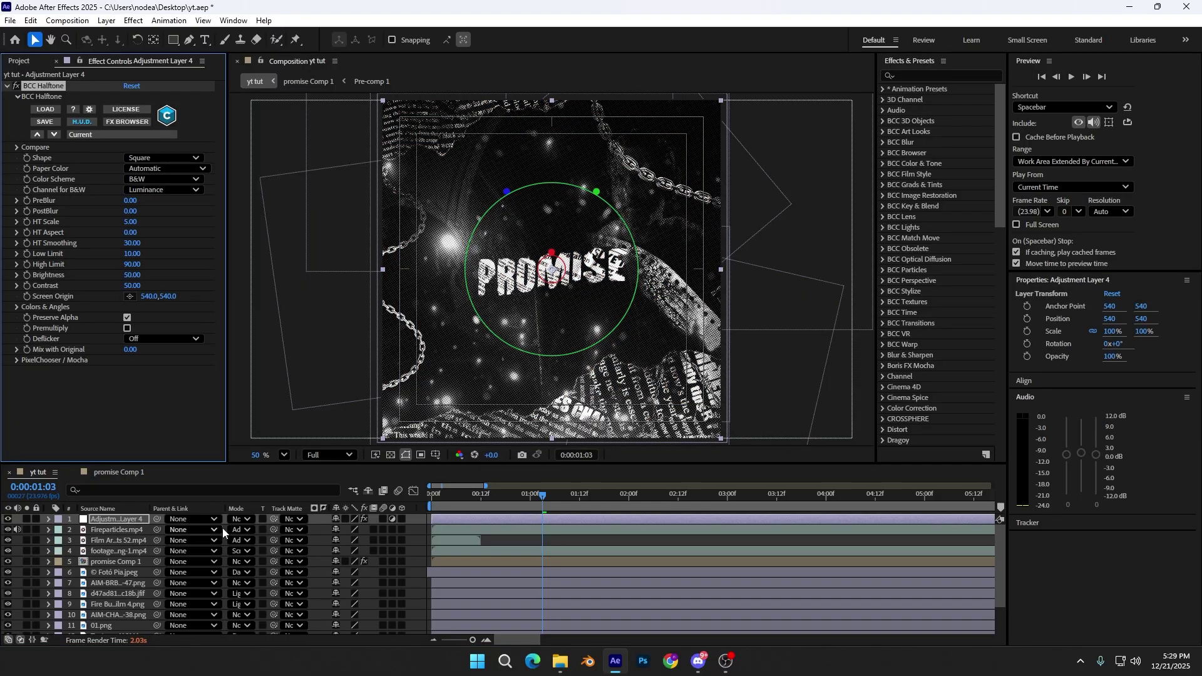
# Step: Set the BCC Halftone adjustment layer's blending mode to Overlay and its HT Scale to 3
pyautogui.click(238, 519)
pyautogui.click(174, 395)
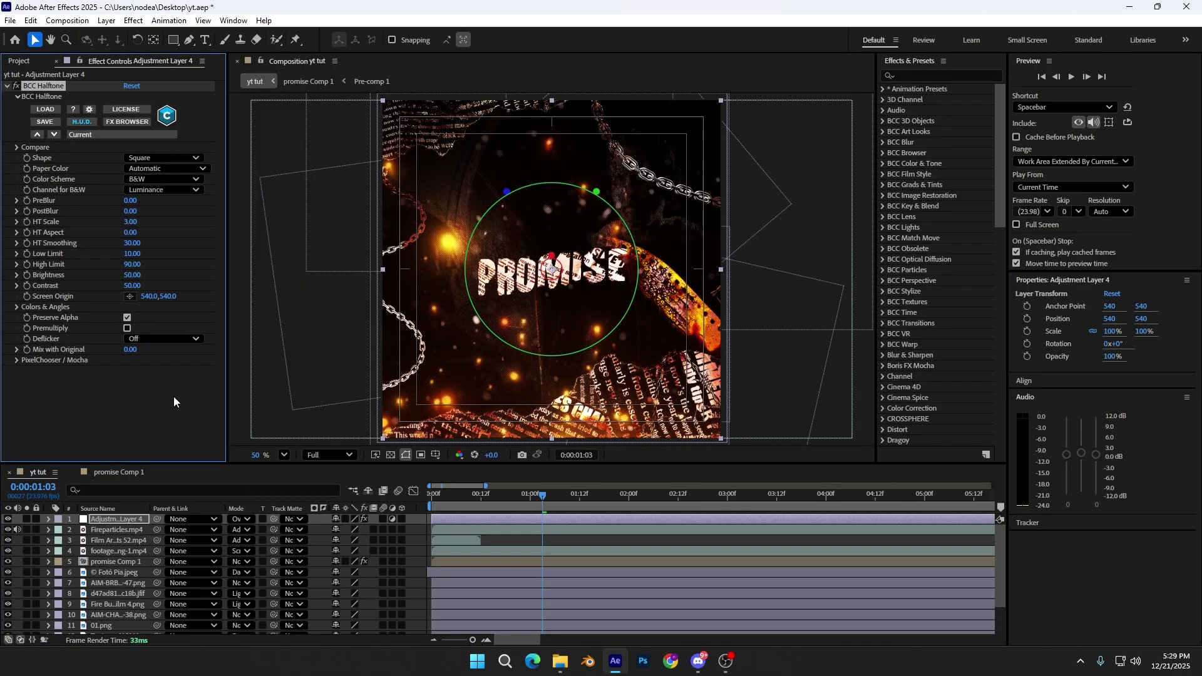
pyautogui.click(558, 538)
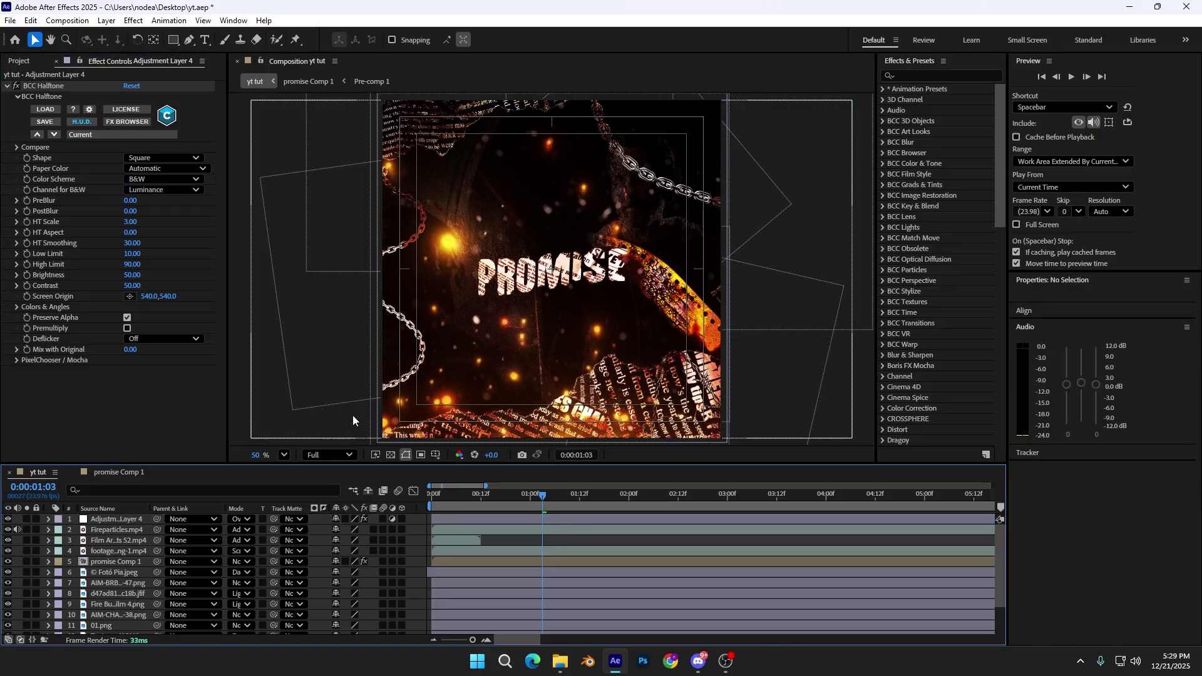
pyautogui.click(241, 519)
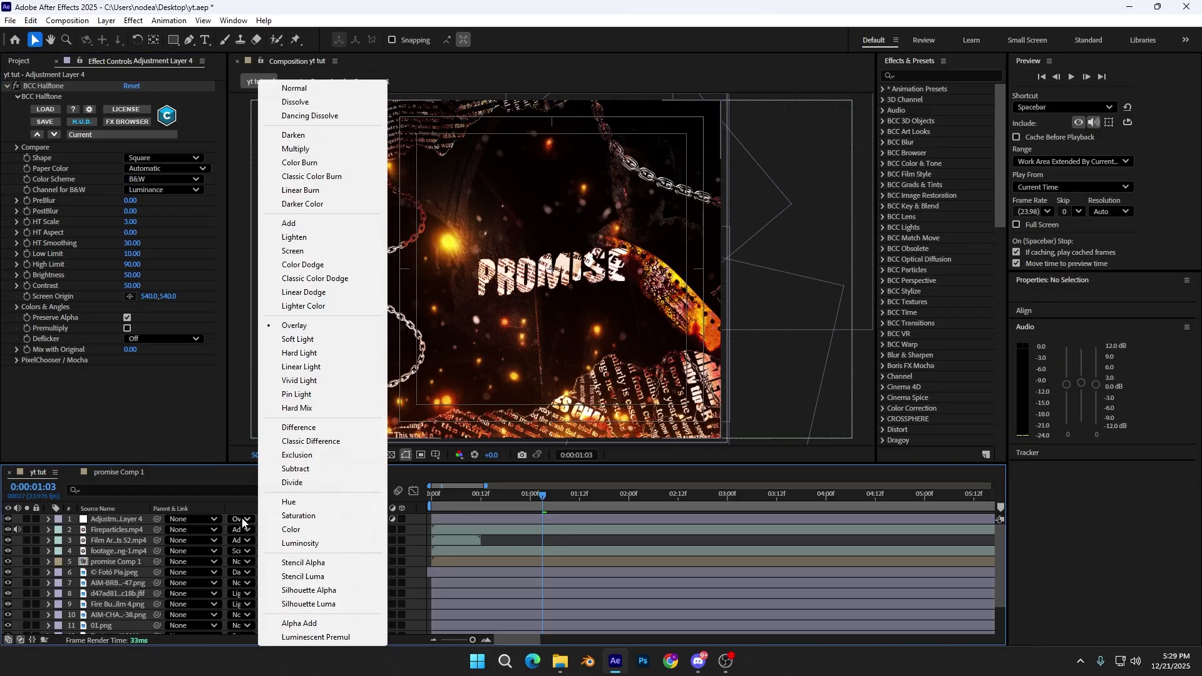
pyautogui.click(190, 369)
pyautogui.scroll(1, 527, 256)
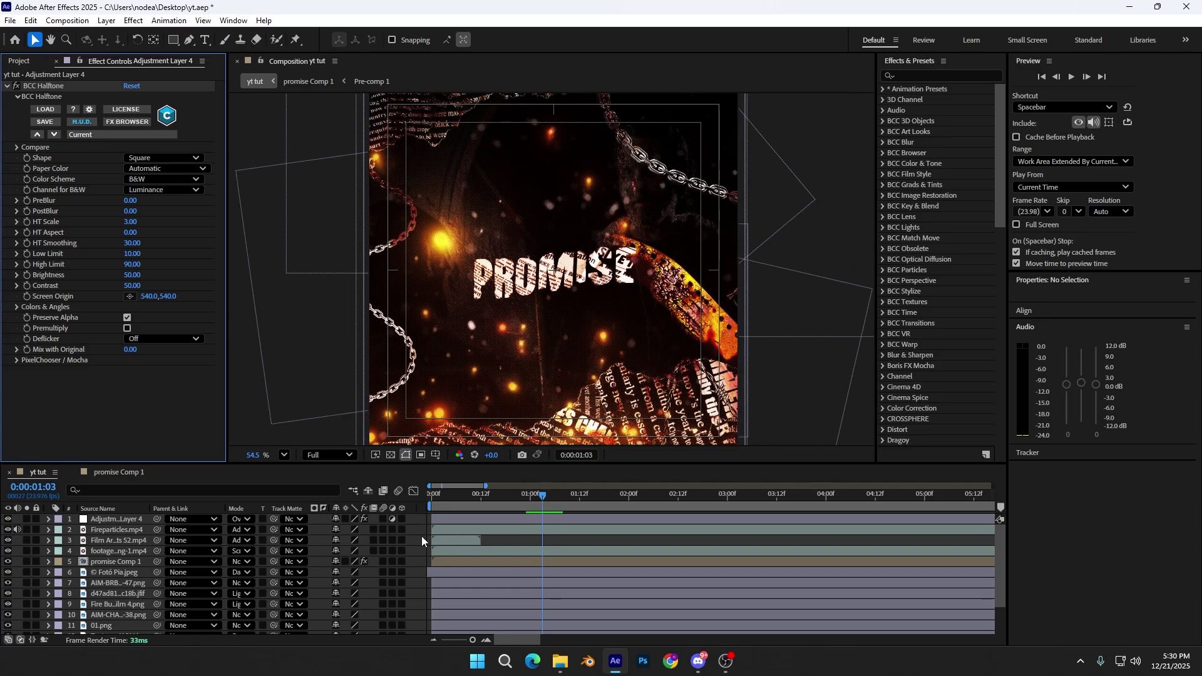
pyautogui.click(285, 455)
pyautogui.click(314, 201)
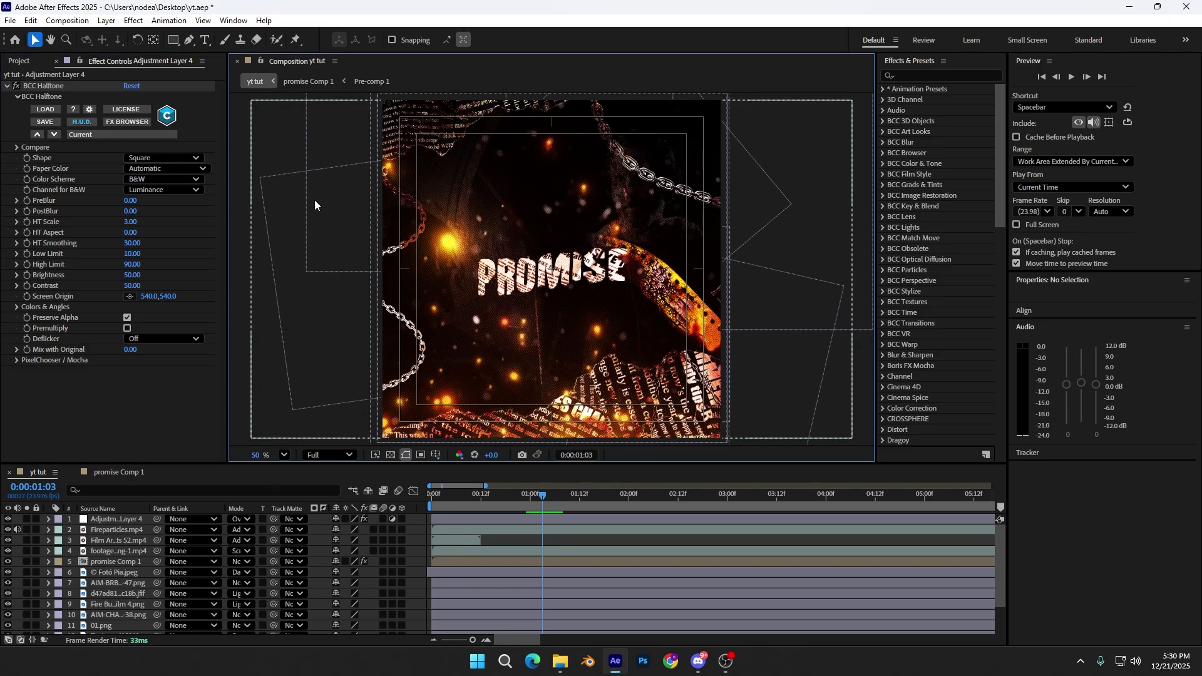
# Step: Shift all layers except the 411scenes video along the timeline so that they start at 0:00:01:18
pyautogui.click(607, 538)
pyautogui.scroll(-3, 606, 538)
pyautogui.moveTo(542, 495); pyautogui.dragTo(605, 524)
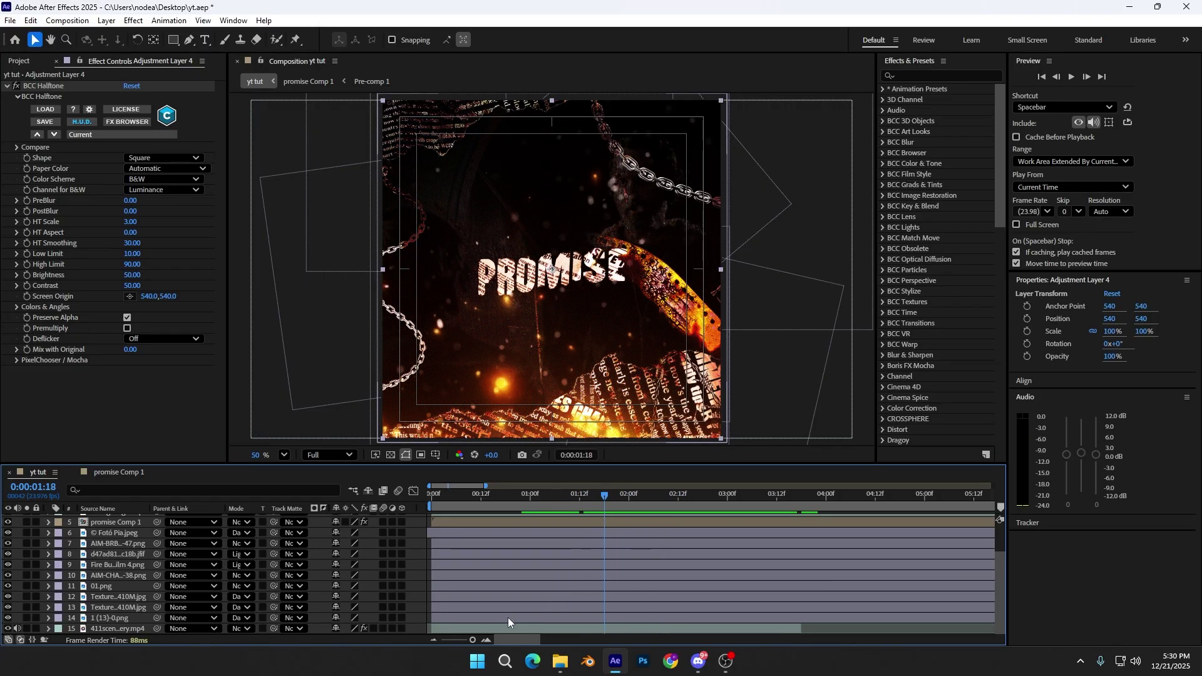
pyautogui.hotkey('ctrl', 'a')
pyautogui.moveTo(517, 618); pyautogui.dragTo(683, 625)
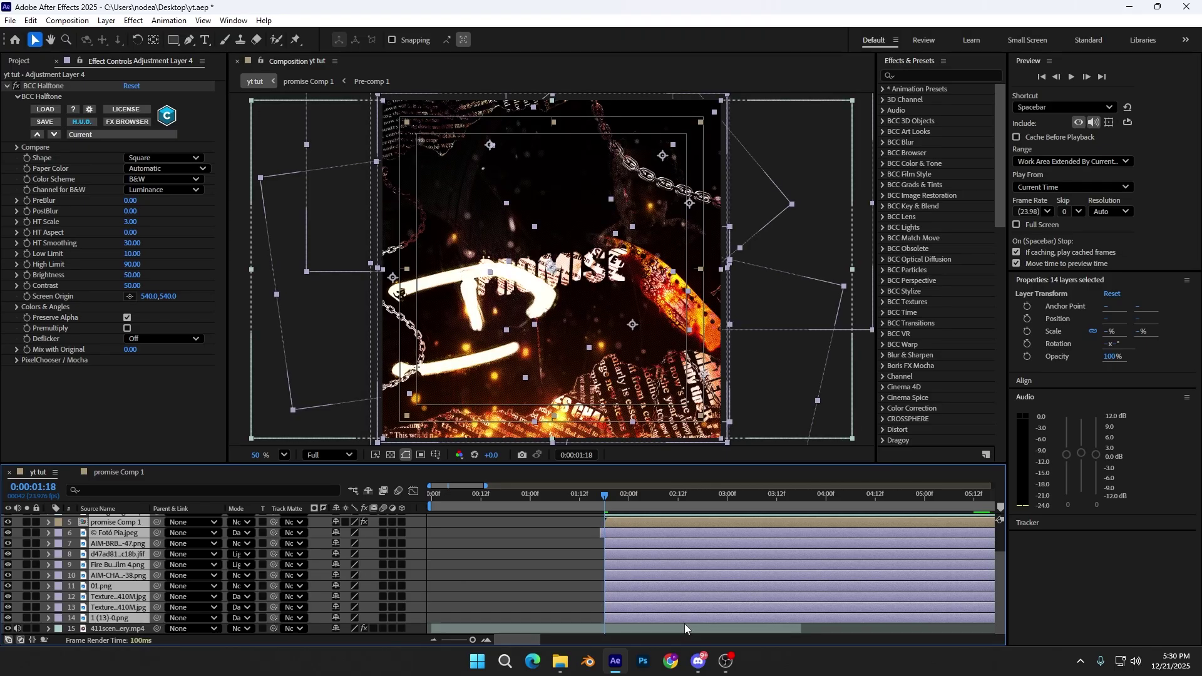
# Step: Split the 14 selected overlay layers at 0:00:03:18 and delete the parts after that time
pyautogui.moveTo(790, 498); pyautogui.dragTo(806, 500)
pyautogui.scroll(2, 818, 570)
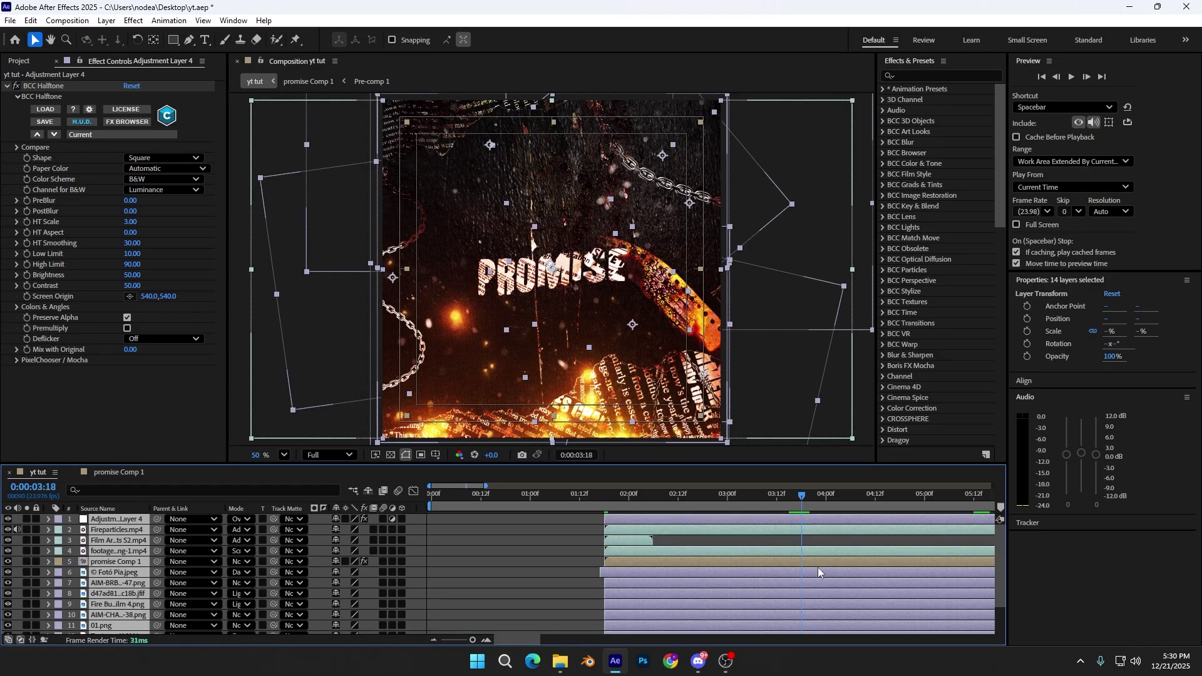
pyautogui.hotkey('ctrl', 'shift', 'd')
pyautogui.press('Delete')
pyautogui.scroll(-2, 712, 530)
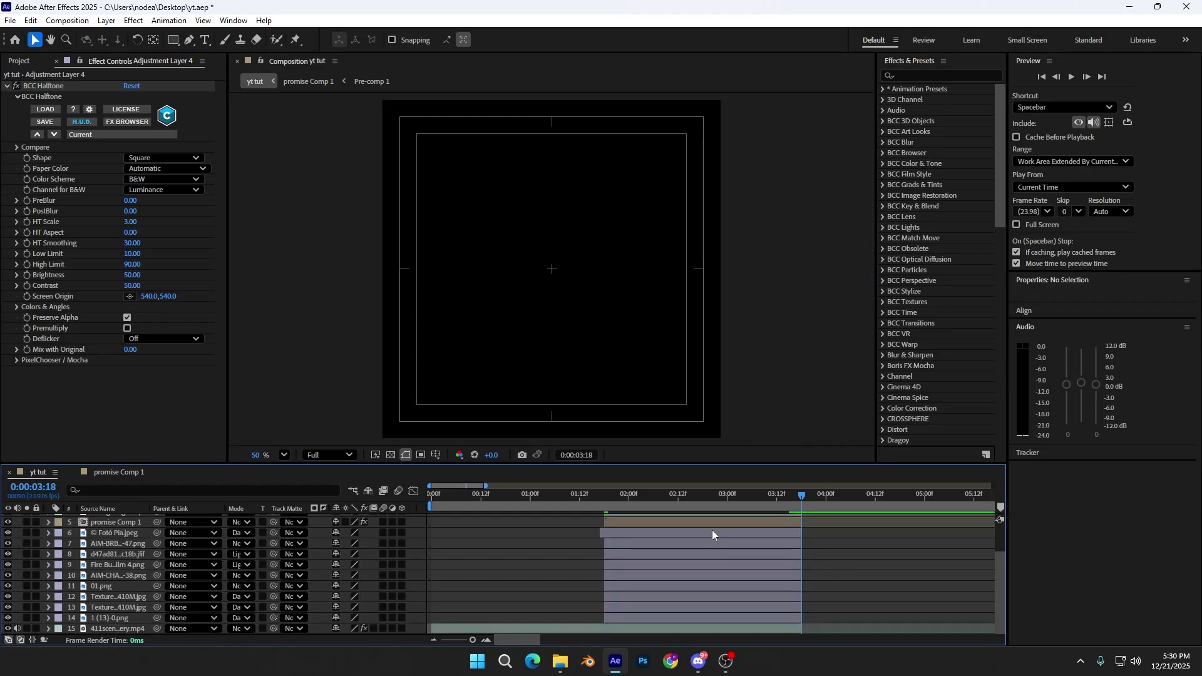
# Step: Close the promise Comp 1 timeline and trim the start of the JPEG texture layer to 0:00:01:18
pyautogui.moveTo(613, 495); pyautogui.dragTo(559, 499)
pyautogui.click(73, 474)
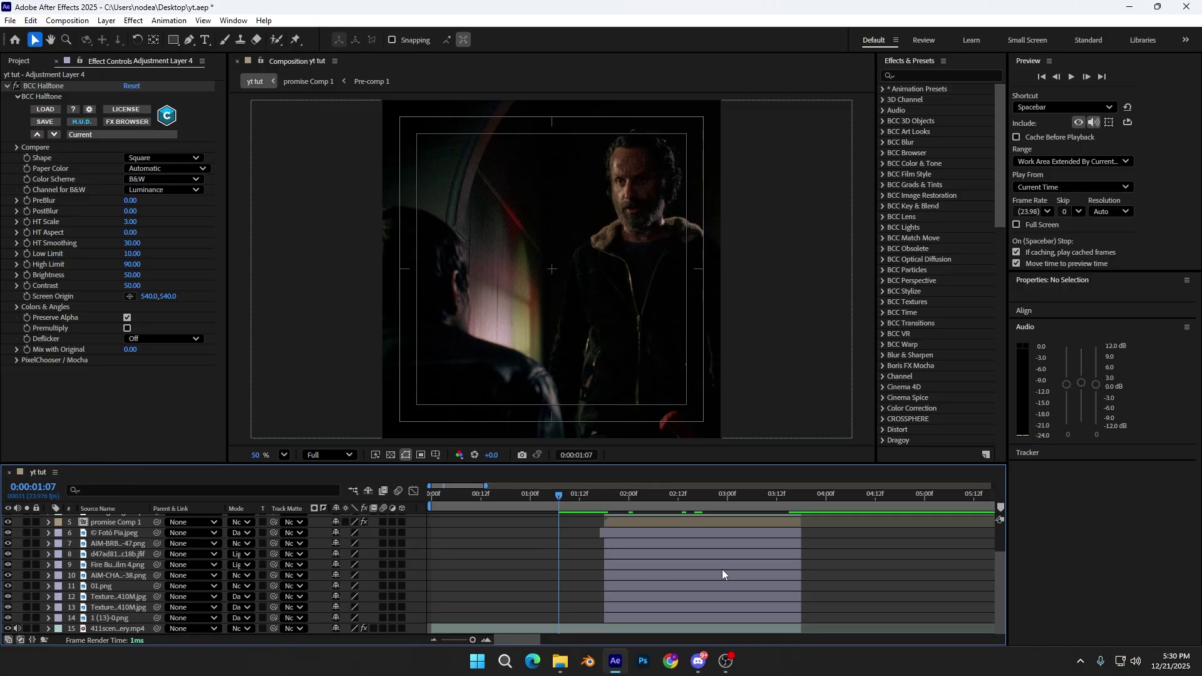
pyautogui.scroll(2, 615, 543)
pyautogui.click(606, 533)
pyautogui.click(591, 496)
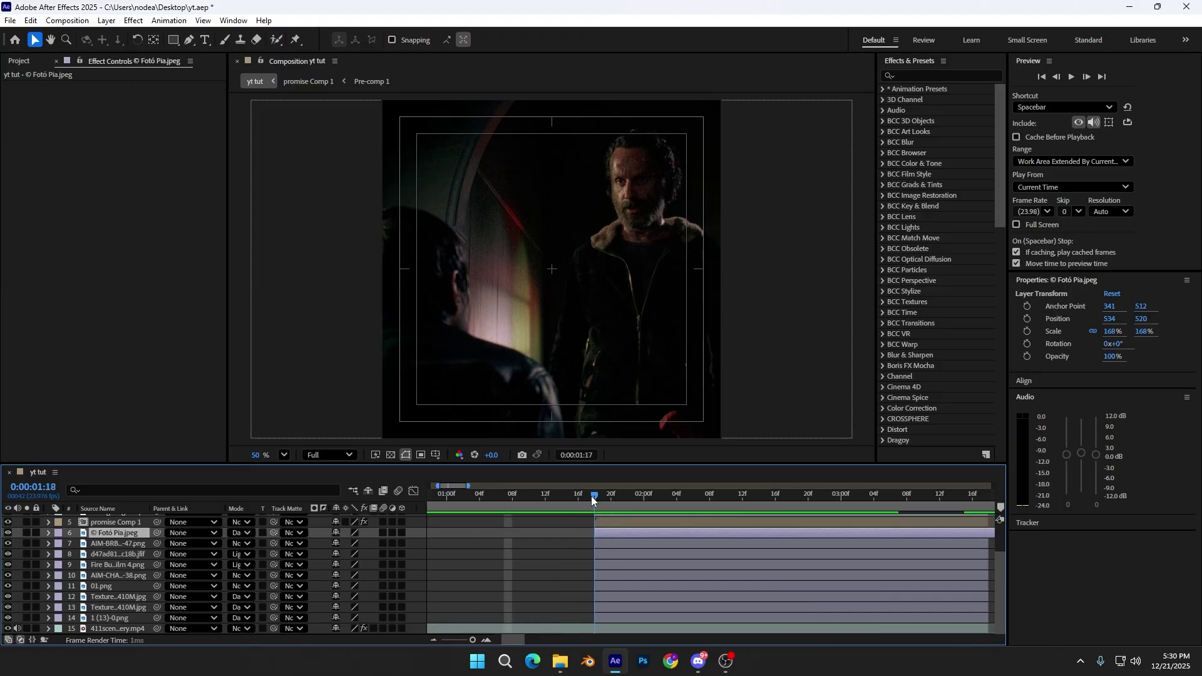
# Step: Add an adjustment layer above all other layers and apply the Bokeh and Exposure effects to it
pyautogui.moveTo(592, 496); pyautogui.dragTo(649, 504)
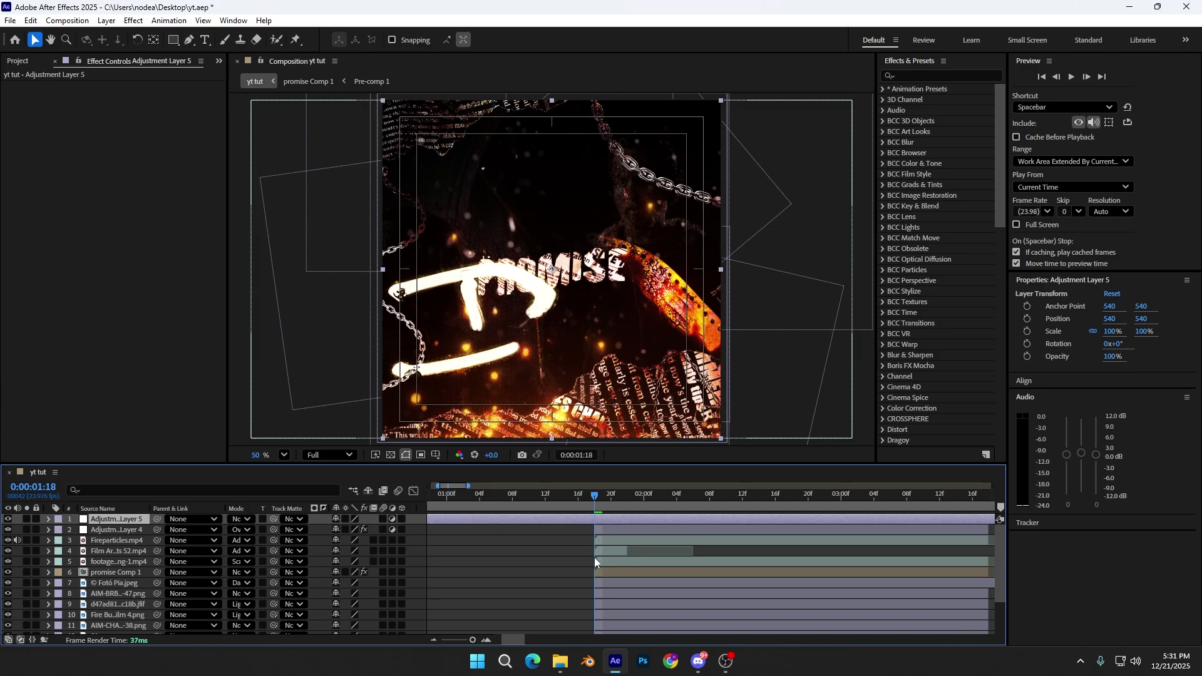
pyautogui.hotkey('ctrl', 'space')
pyautogui.write('bok')
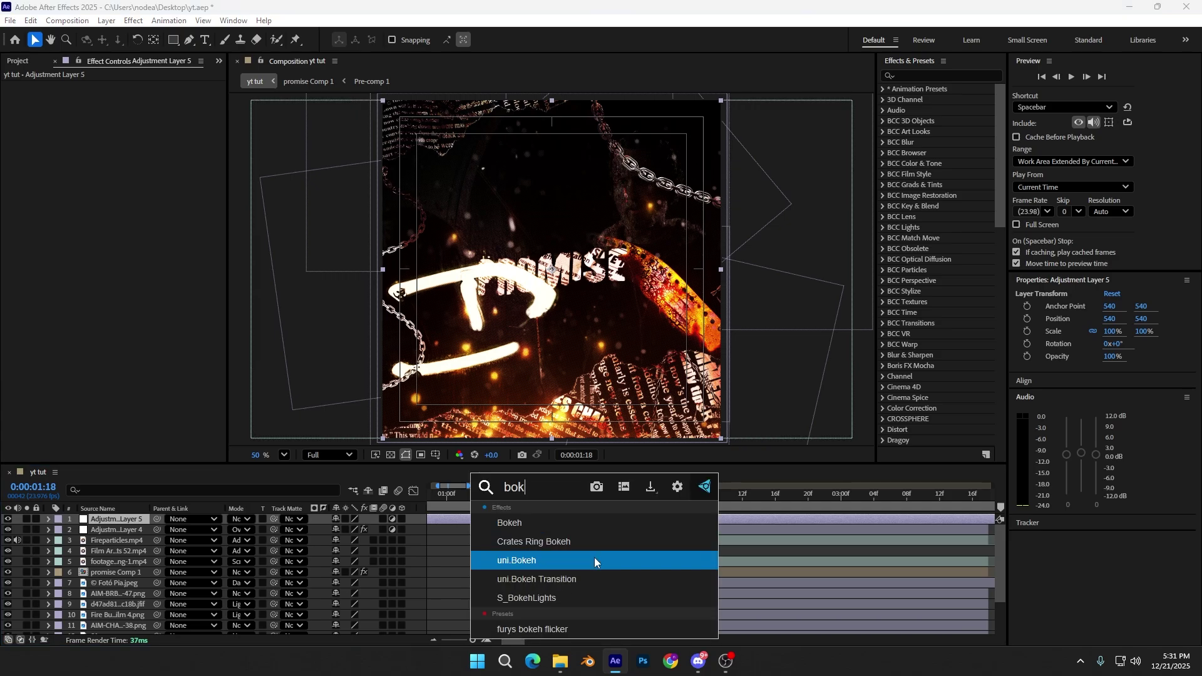
pyautogui.click(564, 523)
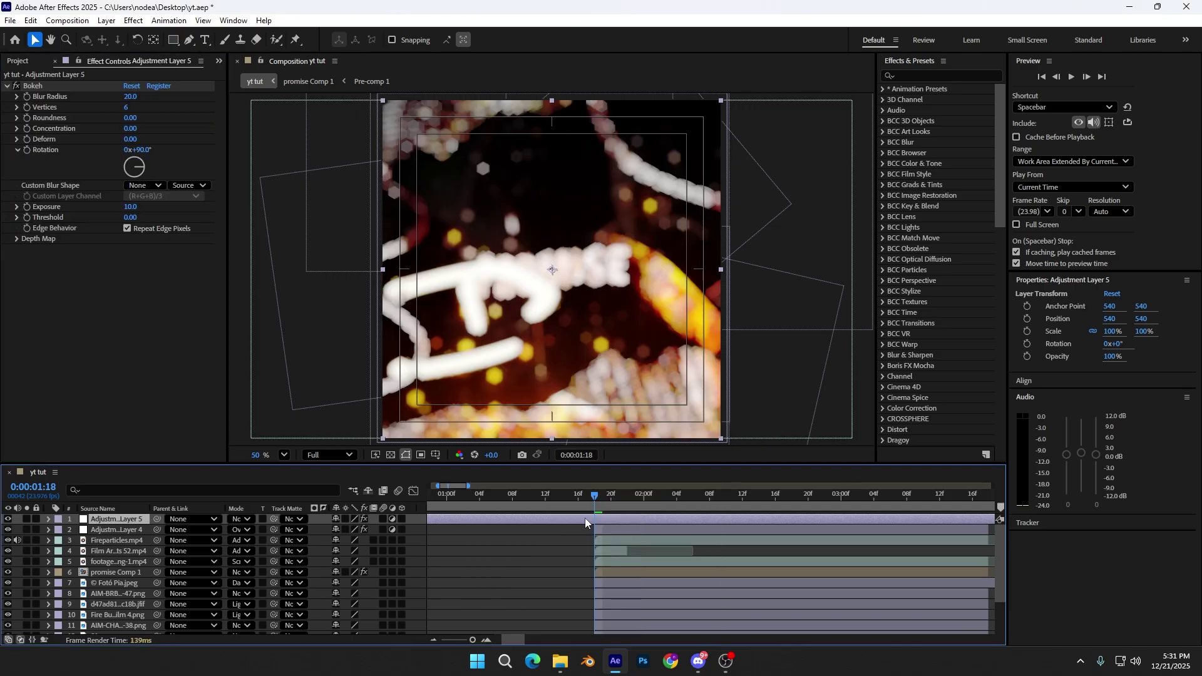
pyautogui.hotkey('ctrl', 'space')
pyautogui.write('exp')
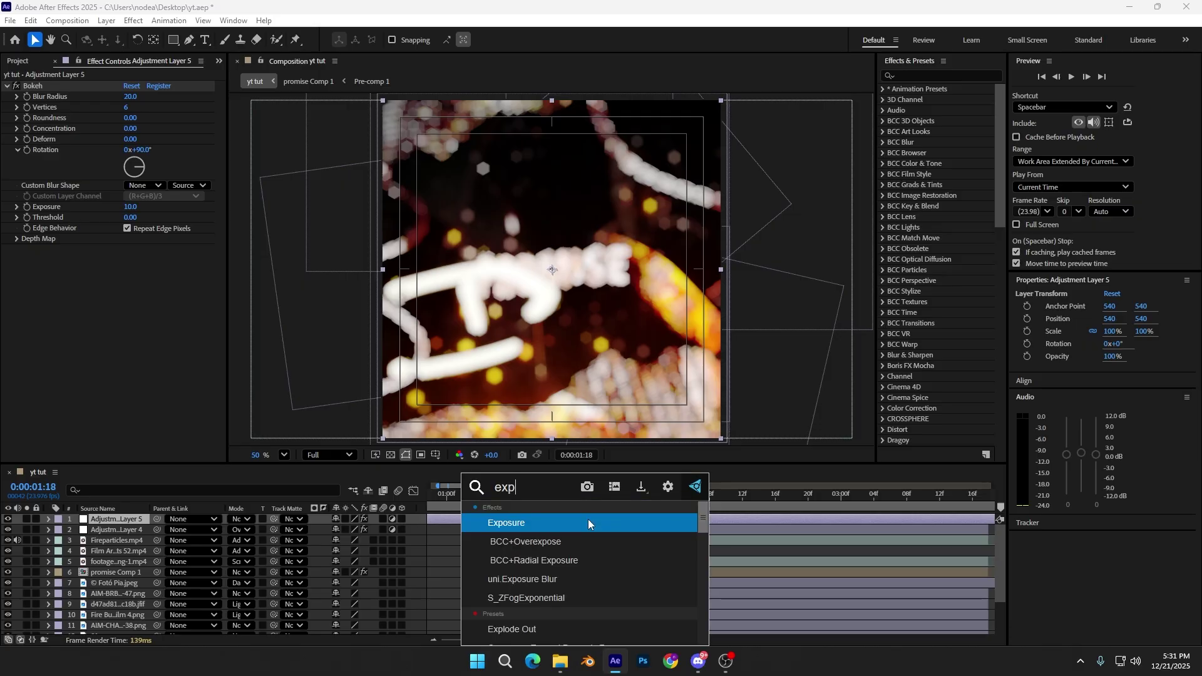
pyautogui.write('osure')
pyautogui.click(588, 523)
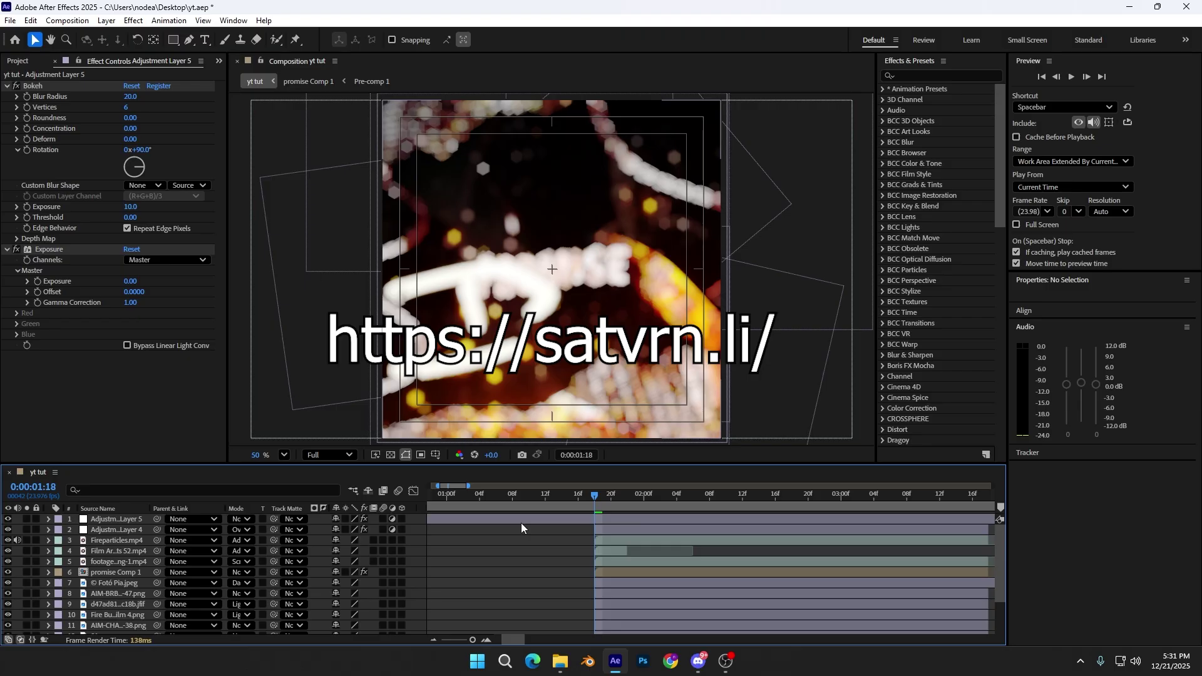
# Step: Trim Adjustment Layer 5 to run from 0:00:01:07 to 0:00:02:04, and keyframe Blur Radius and an Exposure of 1.50 at 0:00:01:18
pyautogui.moveTo(494, 519); pyautogui.dragTo(532, 517)
pyautogui.moveTo(599, 499); pyautogui.dragTo(676, 506)
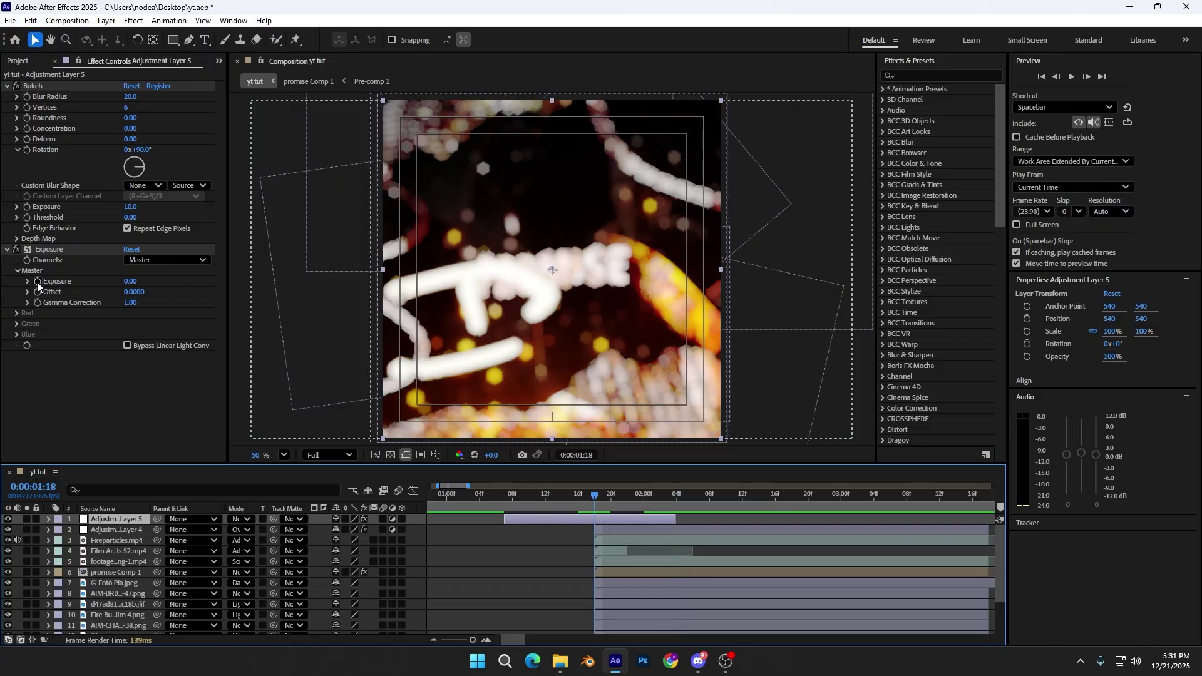
pyautogui.click(38, 286)
pyautogui.click(29, 97)
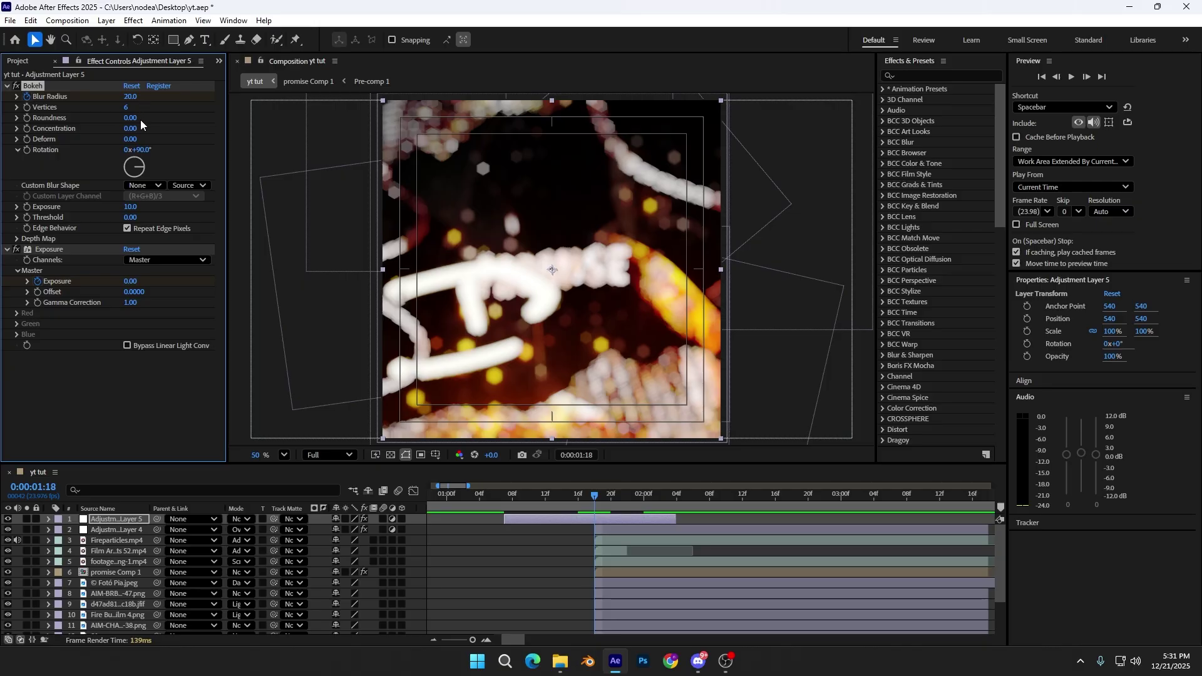
pyautogui.moveTo(131, 282); pyautogui.dragTo(234, 290)
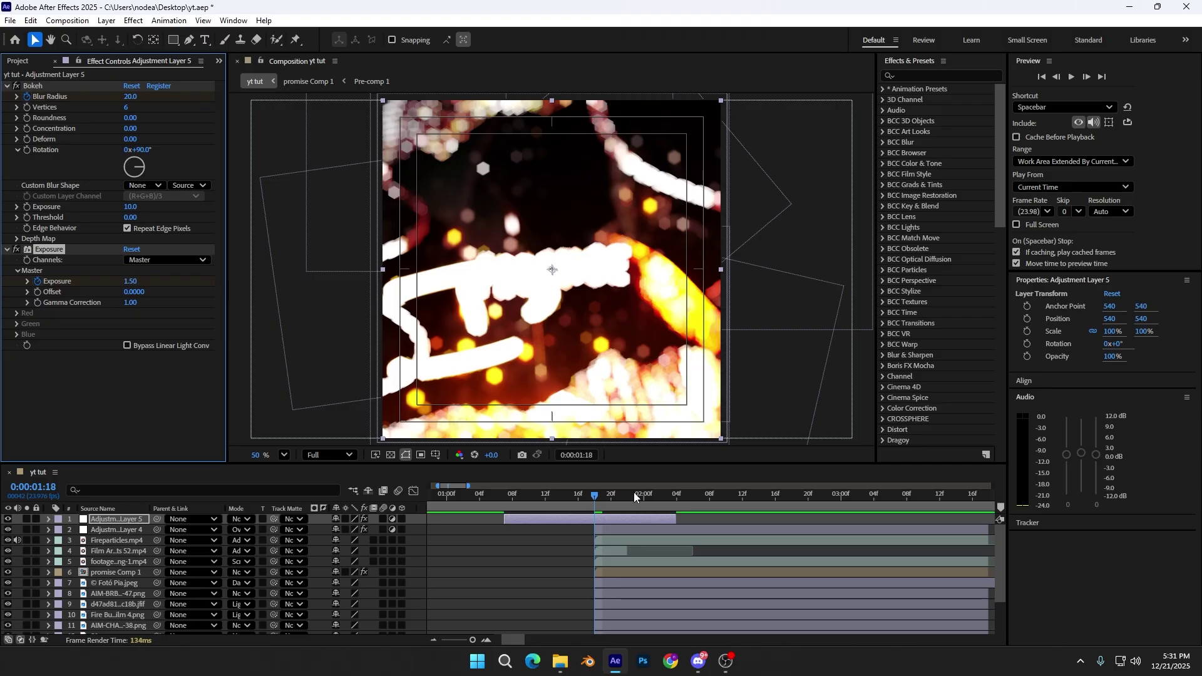
# Step: Keyframe both Bokeh Blur Radius and Exposure to 0 at 0:00:01:07 and at 0:00:02:04
pyautogui.moveTo(596, 508); pyautogui.dragTo(506, 496)
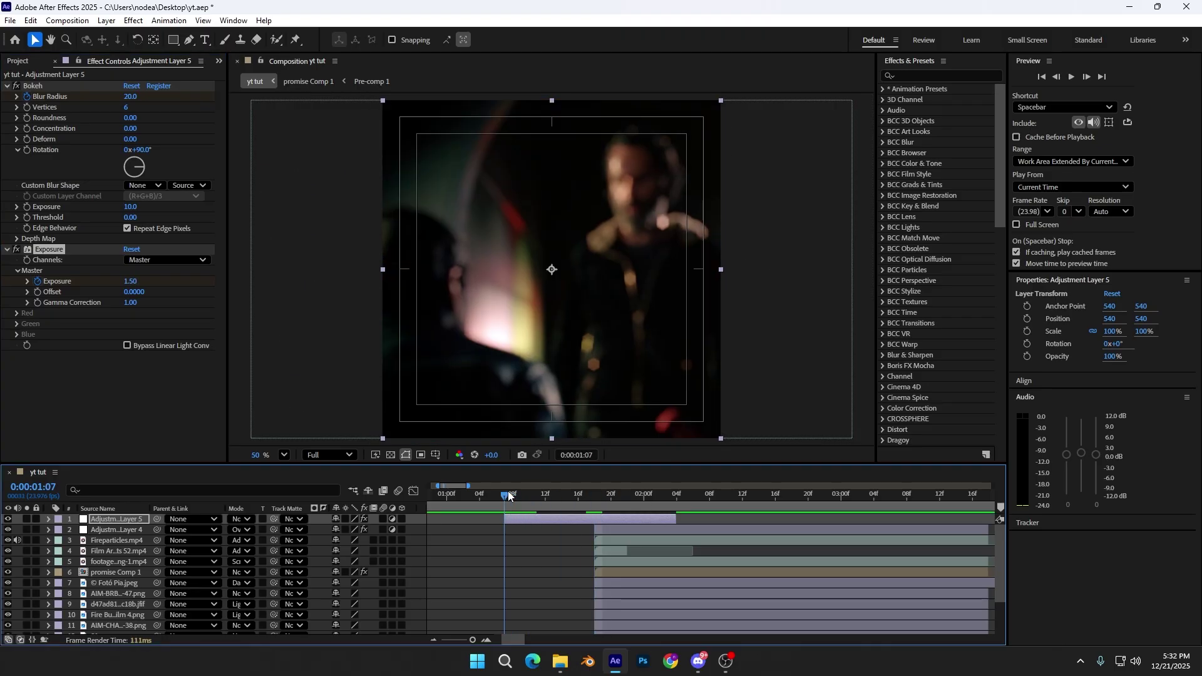
pyautogui.click(132, 283)
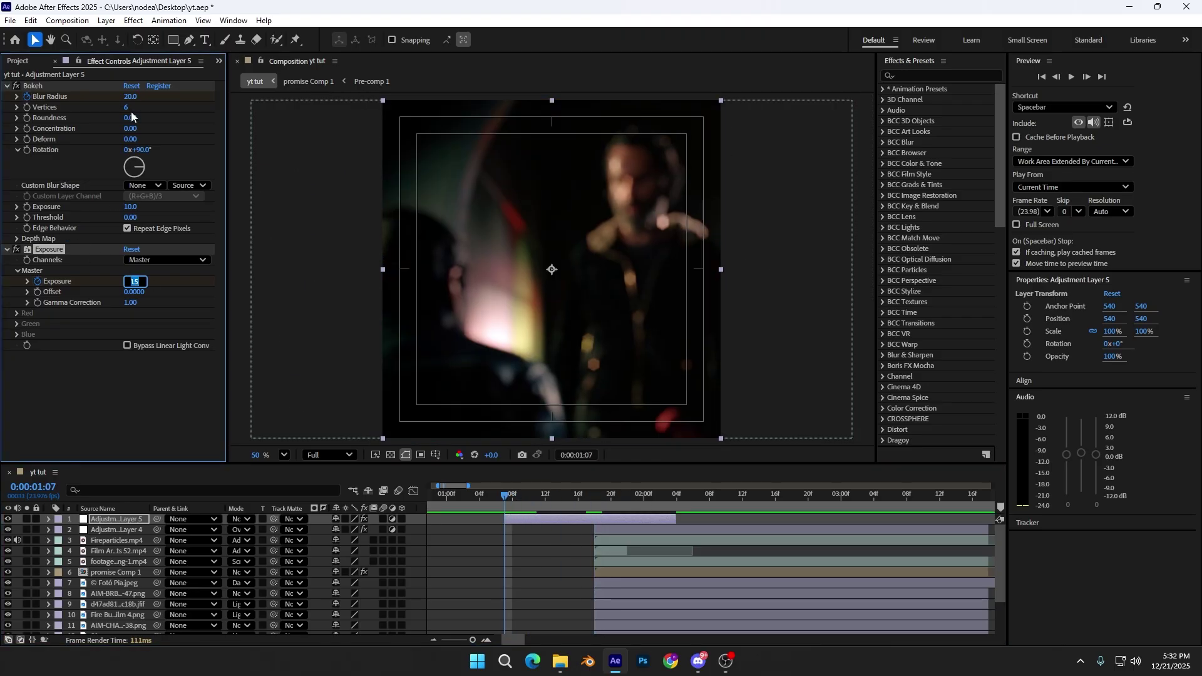
pyautogui.press('Return')
pyautogui.press('space')
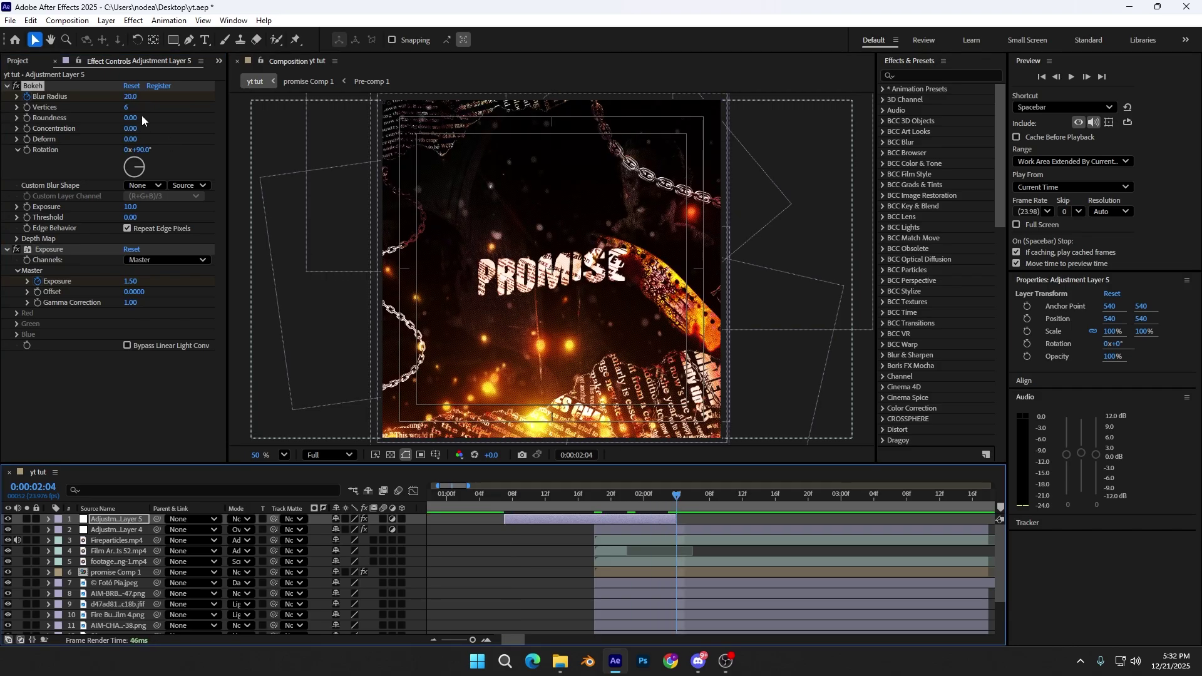
pyautogui.click(134, 98)
pyautogui.write('0')
pyautogui.press('Return')
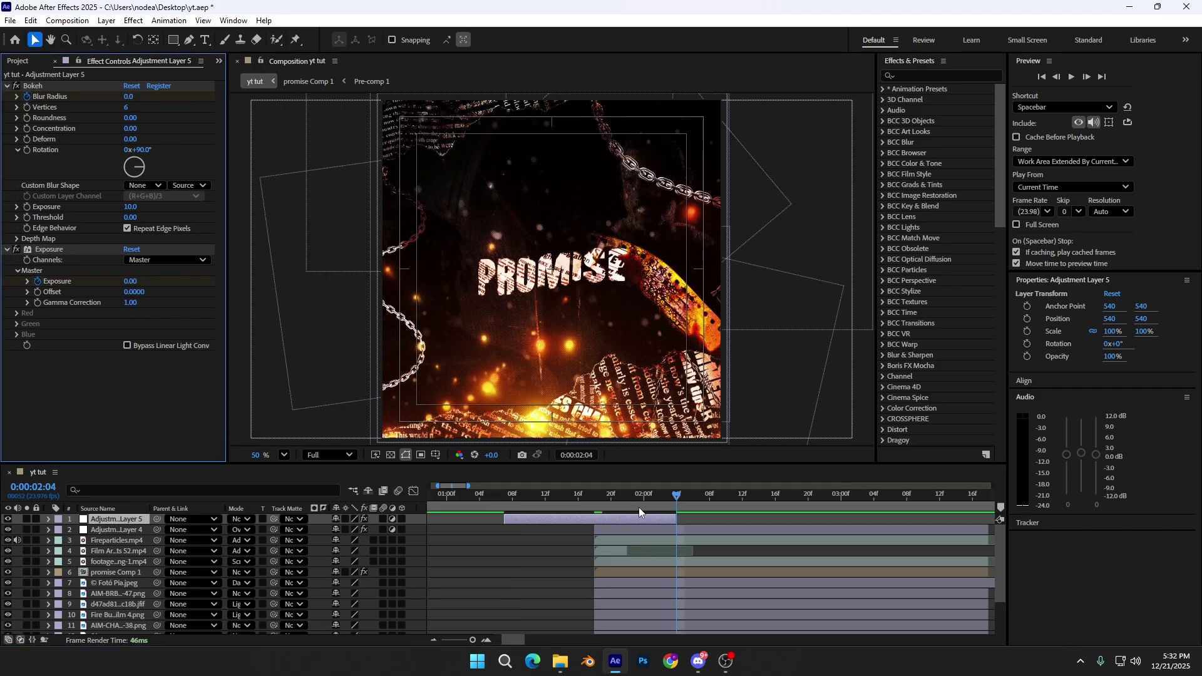
# Step: Reveal the keyframes of Adjustment Layer 5 and apply Easy Ease to all Blur Radius and Exposure keyframes
pyautogui.press('u')
pyautogui.moveTo(693, 532); pyautogui.dragTo(464, 570)
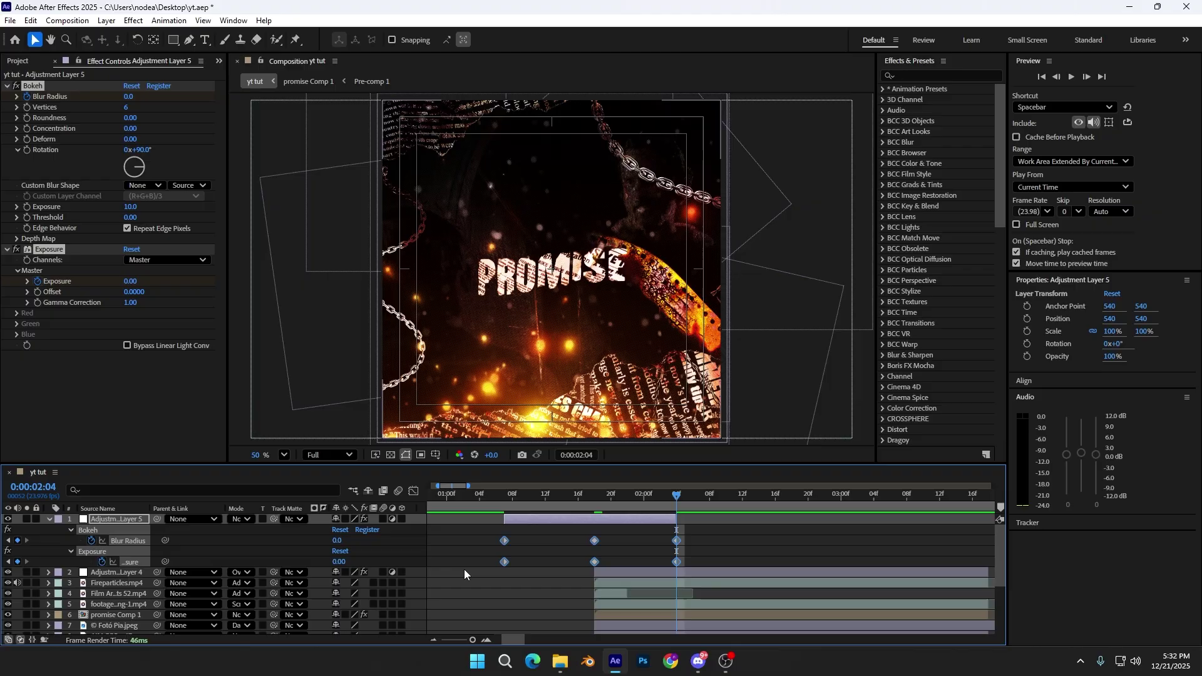
pyautogui.press('F9')
# Step: Shape the Blur Radius value graph into a sharper peak by pulling down both handles of its middle keyframe
pyautogui.click(722, 539)
pyautogui.moveTo(723, 539); pyautogui.dragTo(443, 531)
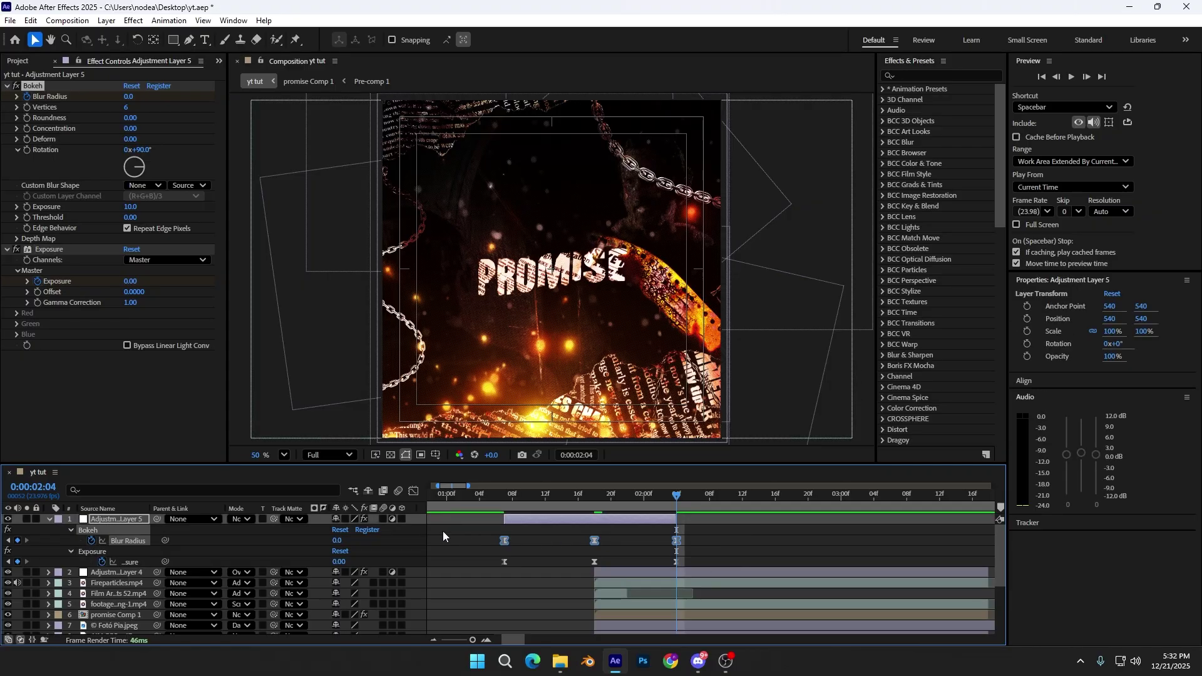
pyautogui.click(413, 492)
pyautogui.click(604, 628)
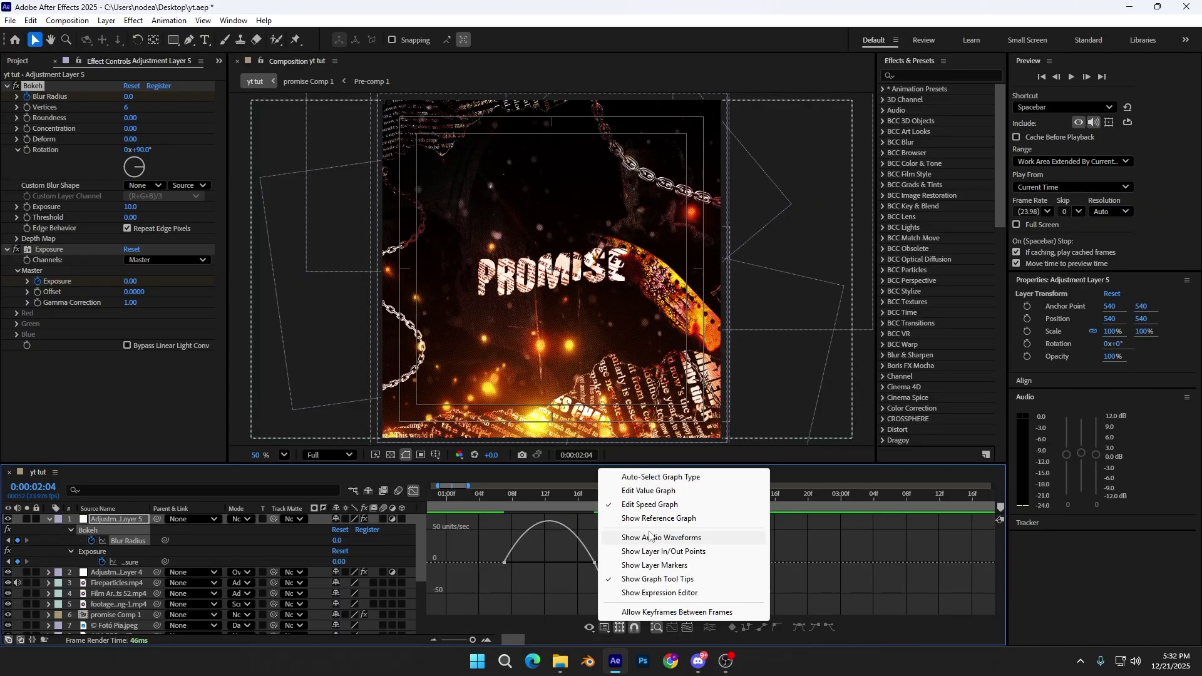
pyautogui.click(648, 491)
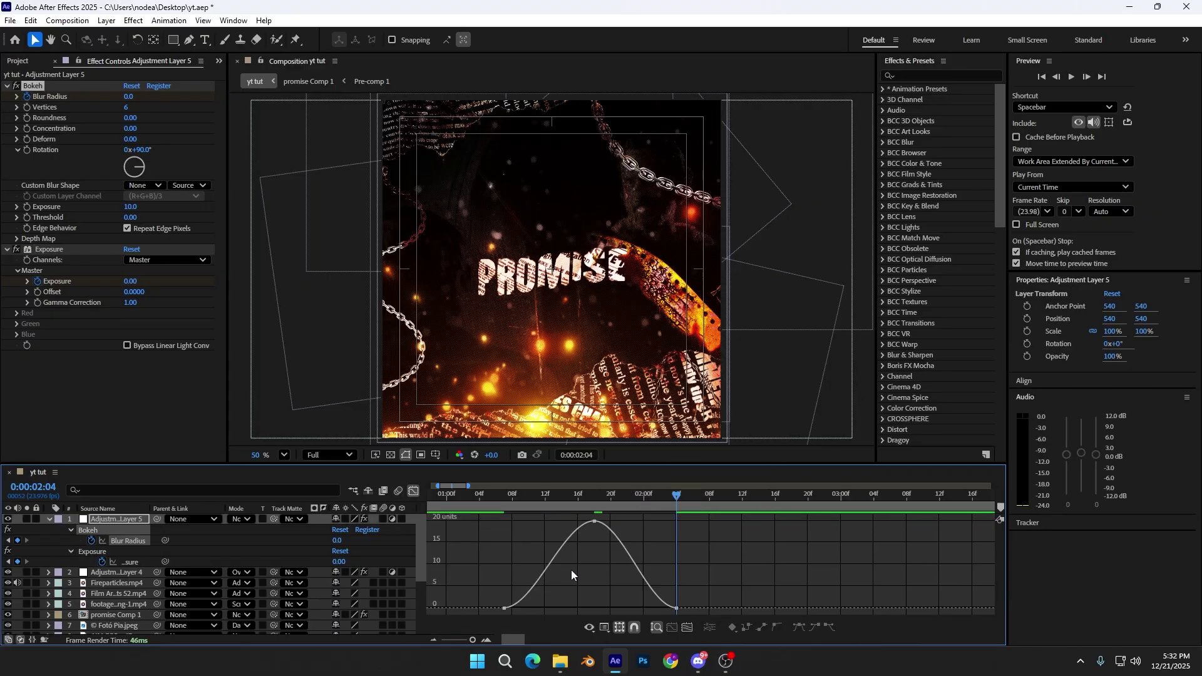
pyautogui.click(595, 521)
pyautogui.moveTo(568, 521); pyautogui.dragTo(577, 573)
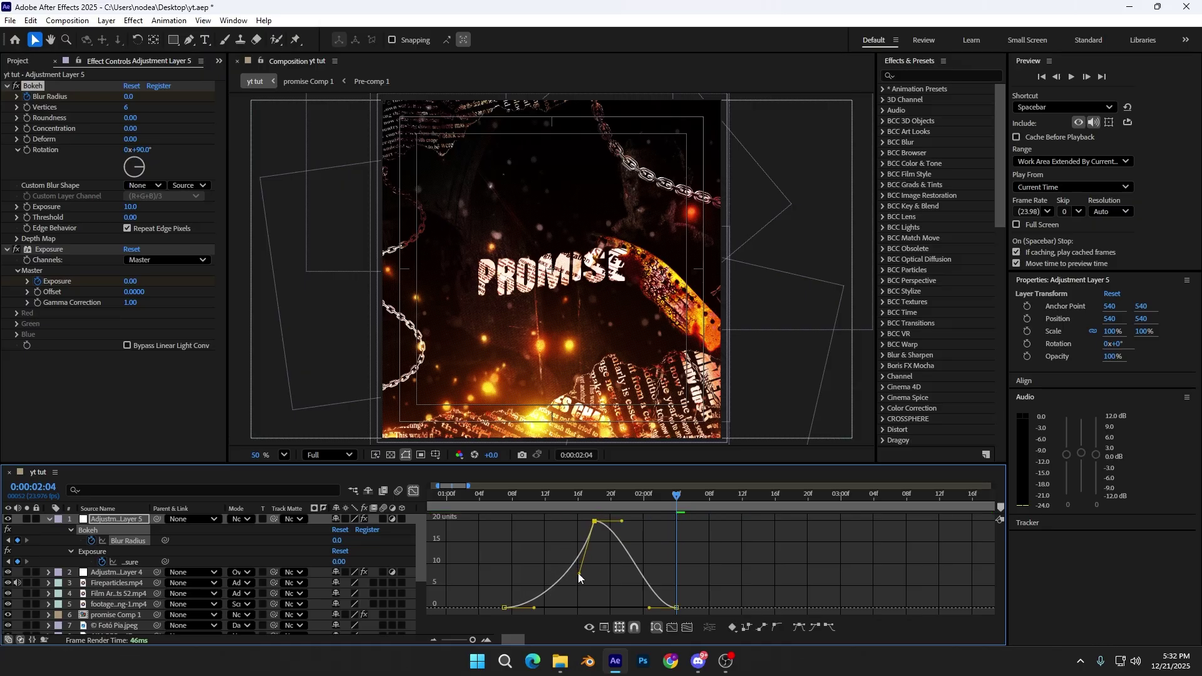
pyautogui.moveTo(621, 522); pyautogui.dragTo(624, 548)
pyautogui.click(414, 492)
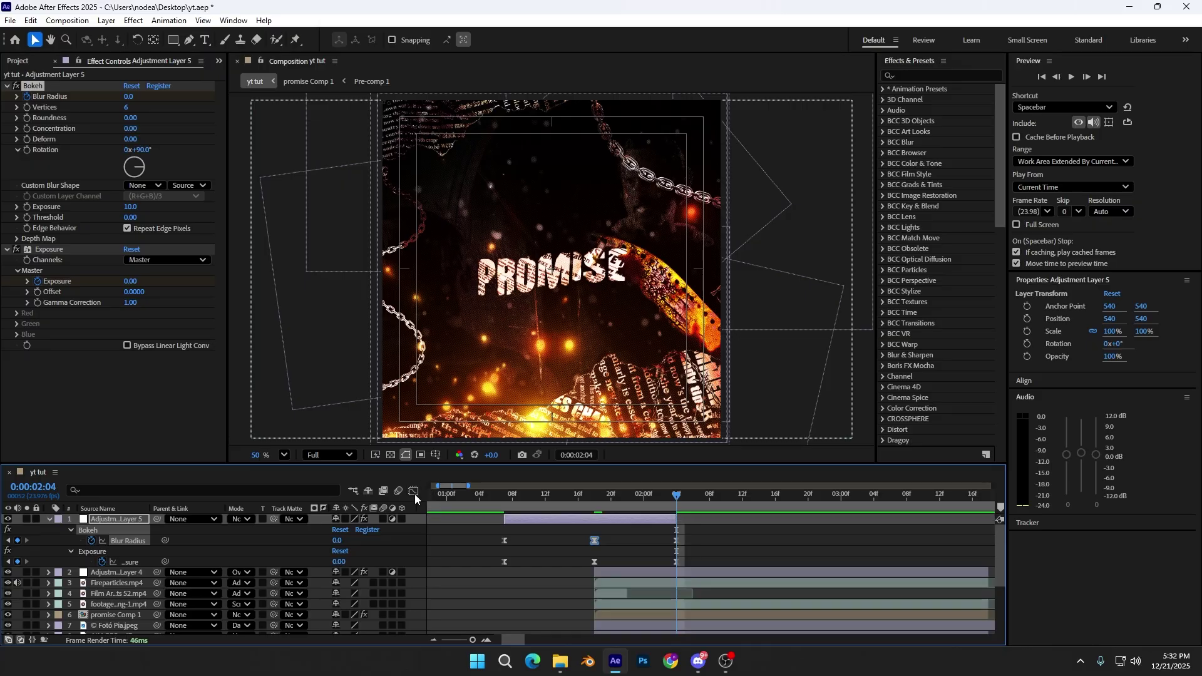
# Step: Shape the Exposure value graph into a similar sharp peak by lowering both handles of its middle keyframe
pyautogui.moveTo(712, 557); pyautogui.dragTo(492, 569)
pyautogui.click(414, 491)
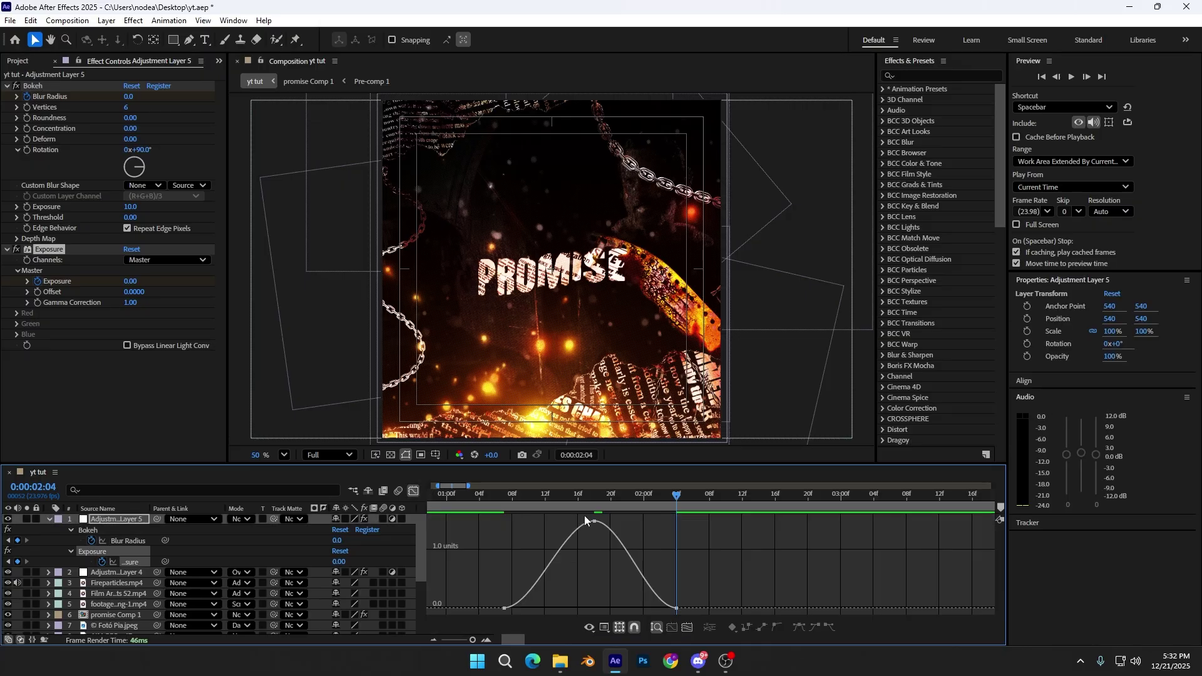
pyautogui.moveTo(594, 526)
pyautogui.moveTo(564, 521); pyautogui.dragTo(573, 580)
pyautogui.moveTo(622, 521); pyautogui.dragTo(621, 561)
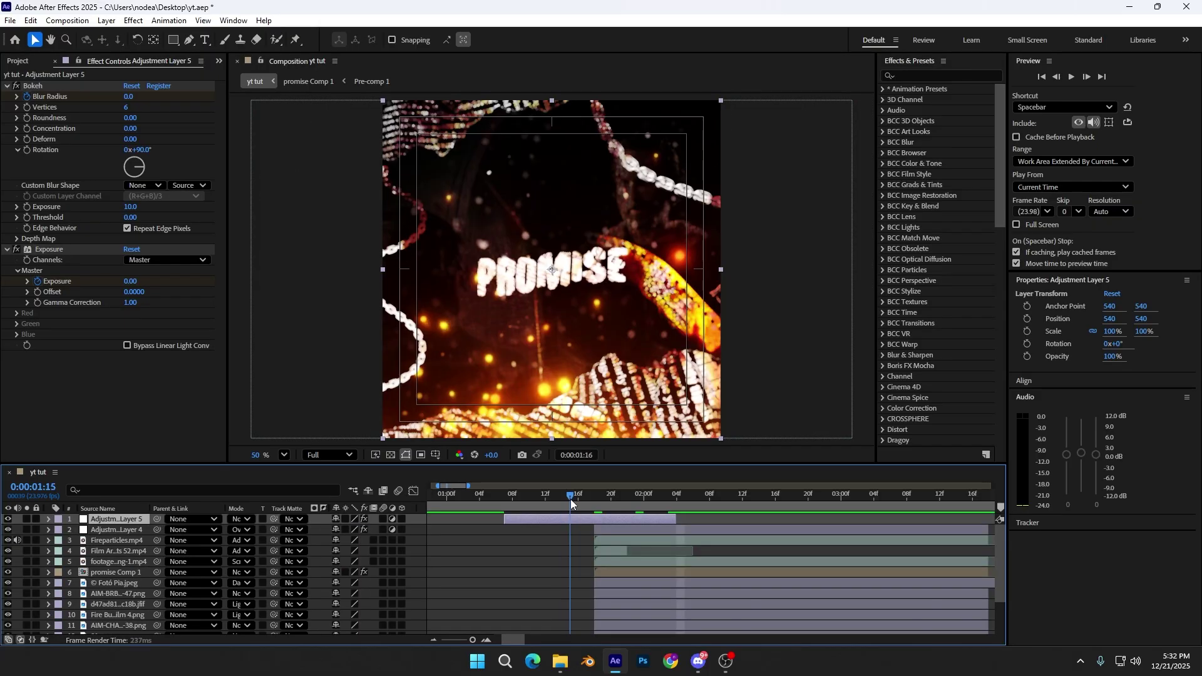
# Step: Lower the composition's preview resolution to Half and preview the blur transition around the cut to the collage
pyautogui.moveTo(570, 499); pyautogui.dragTo(488, 504)
pyautogui.click(502, 559)
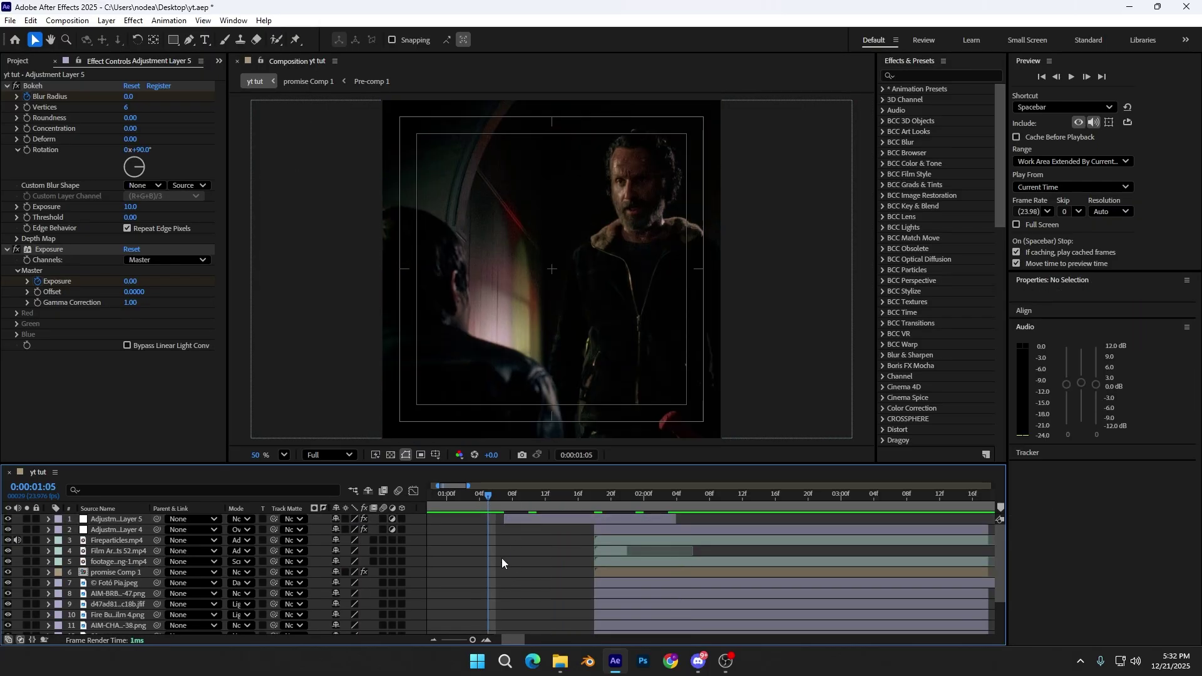
pyautogui.press('space')
pyautogui.press('pageup')
pyautogui.press('pageup')
pyautogui.press('pageup')
pyautogui.press("'")
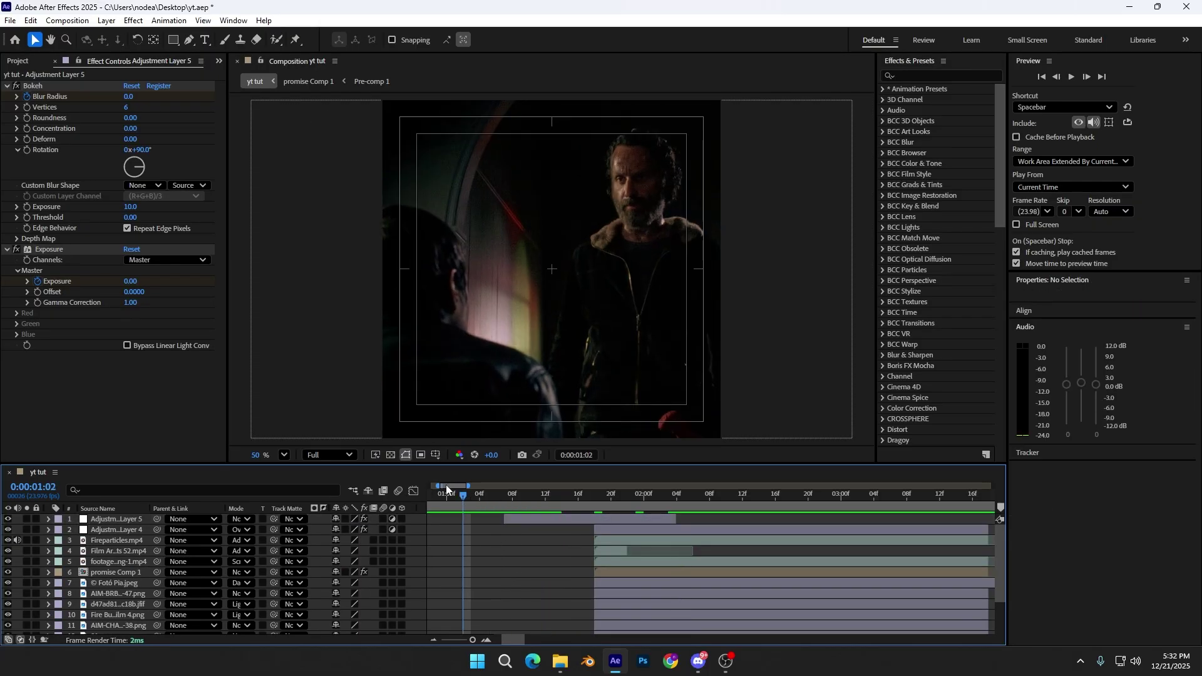
pyautogui.click(330, 456)
pyautogui.click(332, 511)
pyautogui.moveTo(522, 494); pyautogui.dragTo(589, 498)
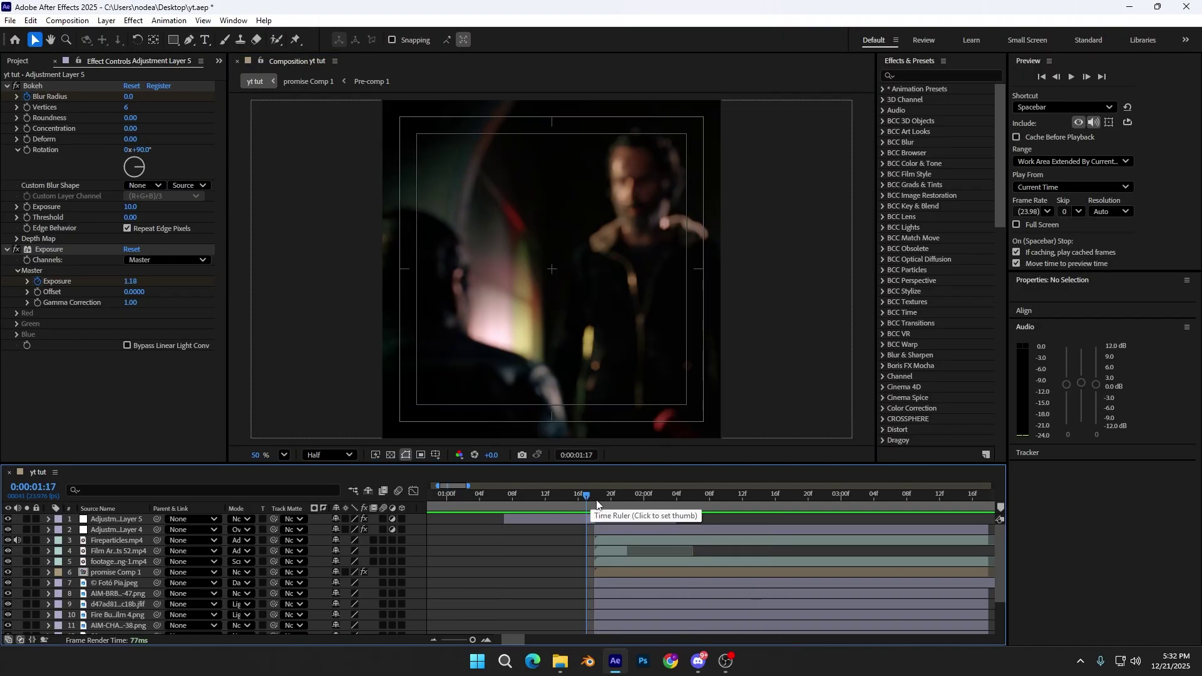
# Step: Add a second adjustment layer beneath Adjustment Layer 5 and trim it to run from 0:00:01:07 to 0:00:02:04
pyautogui.click(595, 497)
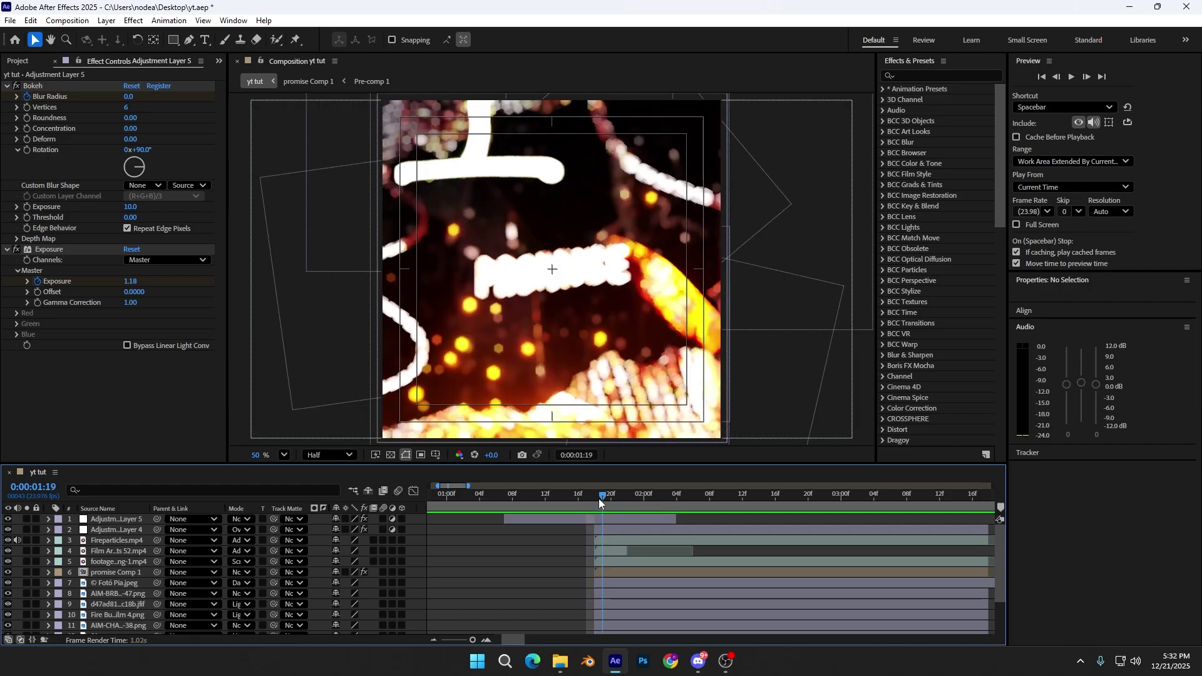
pyautogui.click(610, 529)
pyautogui.hotkey('ctrl', 'alt', 'y')
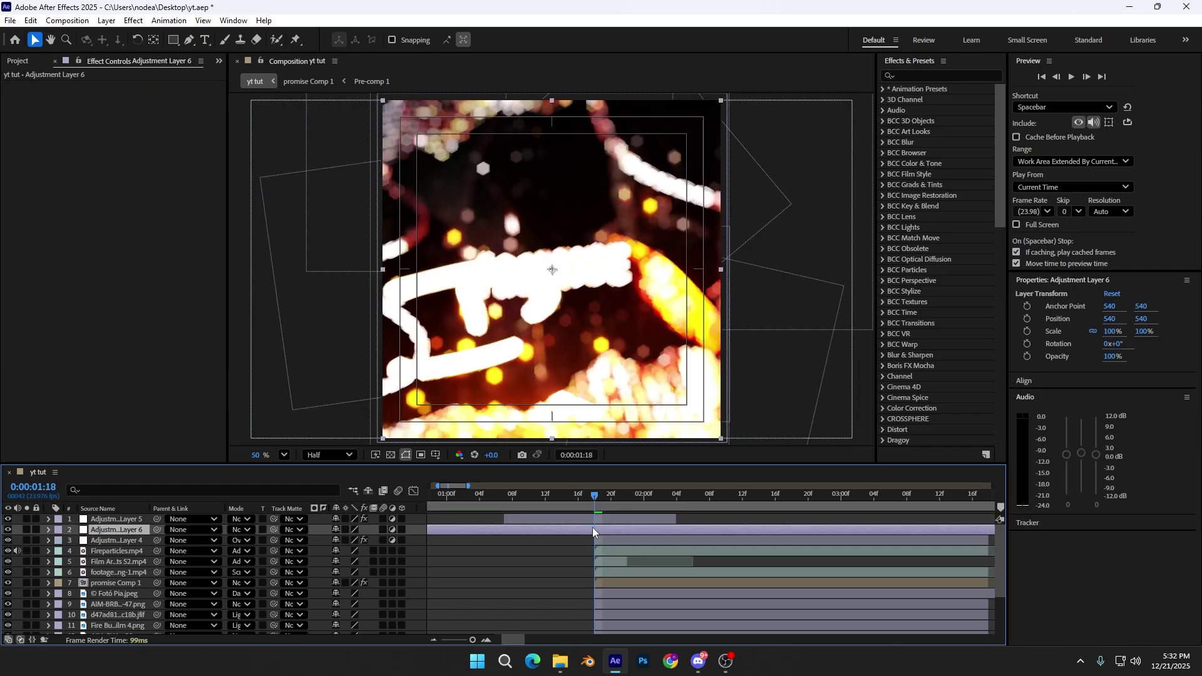
pyautogui.hotkey('alt', '[')
pyautogui.moveTo(636, 536); pyautogui.dragTo(542, 530)
pyautogui.hotkey('ctrl', 'z')
pyautogui.click(677, 497)
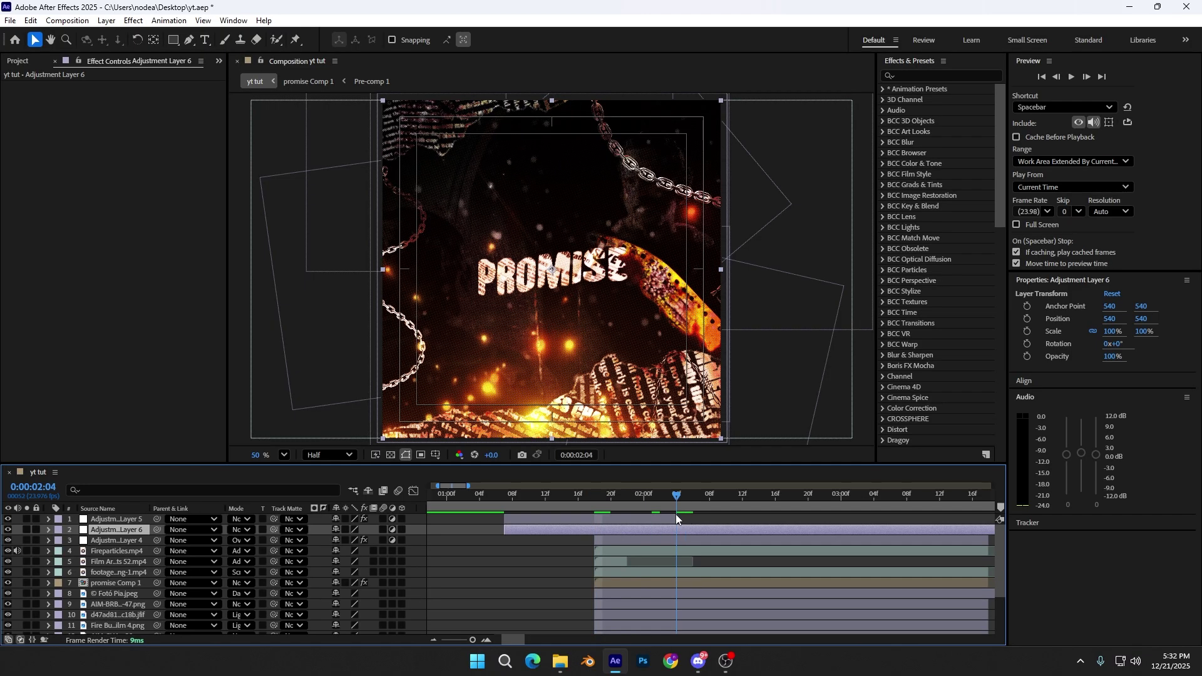
pyautogui.hotkey('ctrl', 'shift', 'd')
pyautogui.hotkey('ctrl', 'z')
# Step: Apply S_Shake to Adjustment Layer 6 with its Amplitude keyframed to peak at the cut to the collage
pyautogui.hotkey('ctrl', 'space')
pyautogui.write('s_')
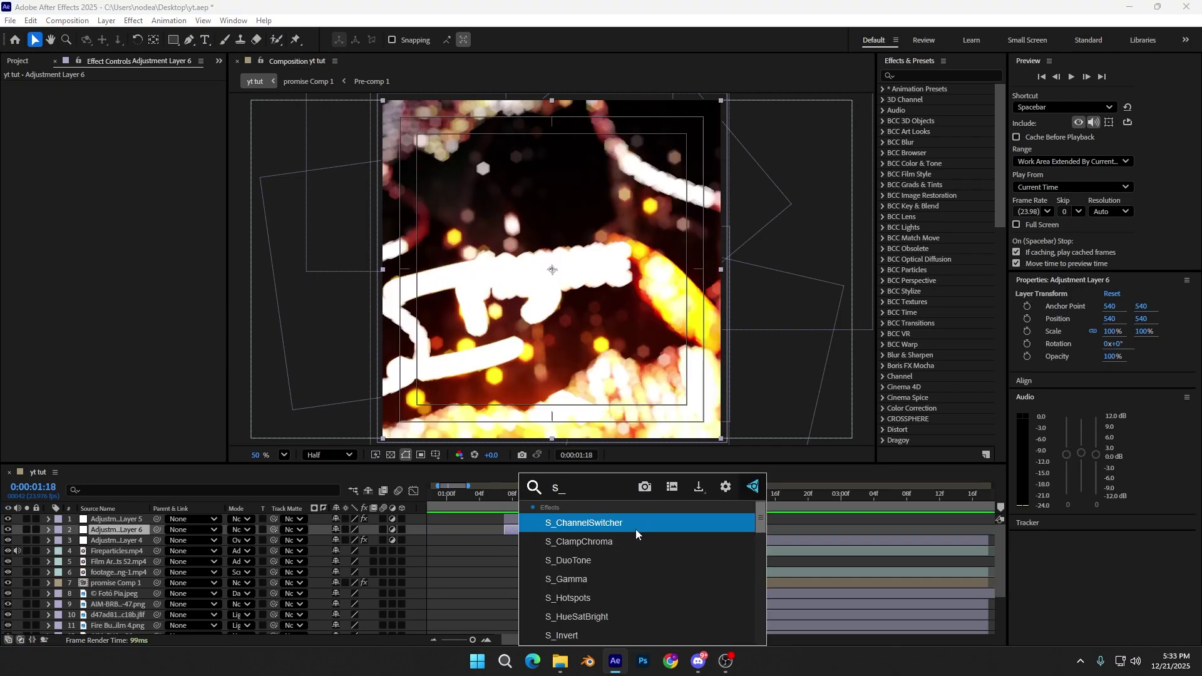
pyautogui.write('sha')
pyautogui.press('Return')
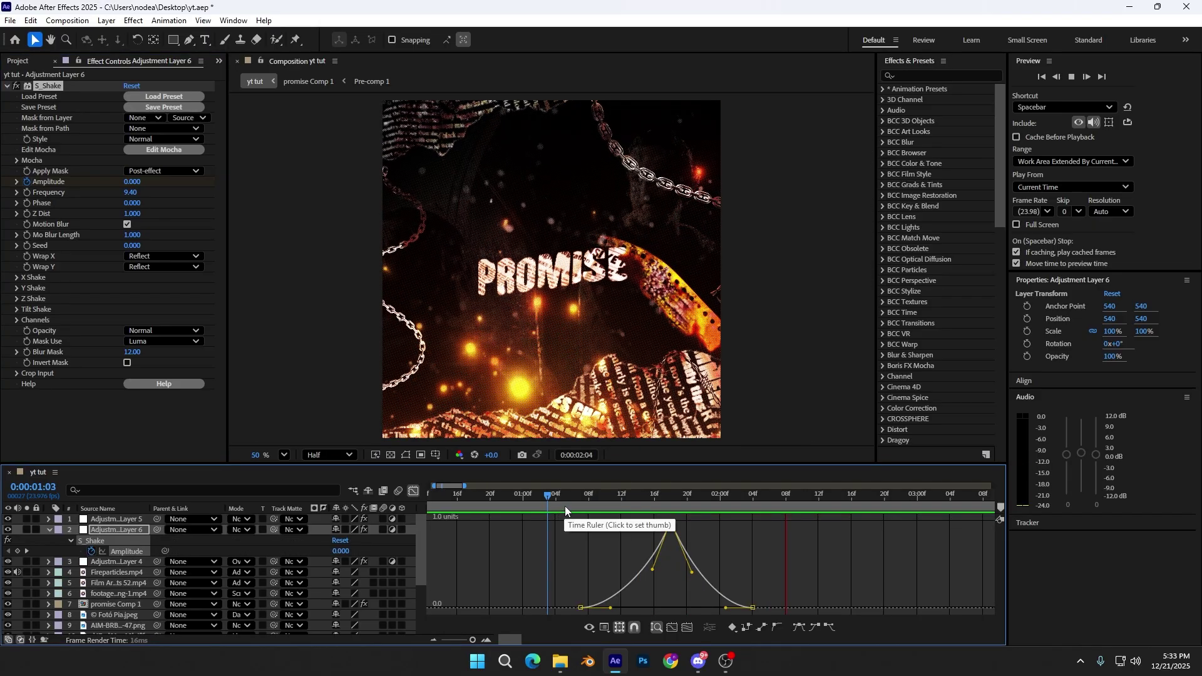
pyautogui.click(565, 506)
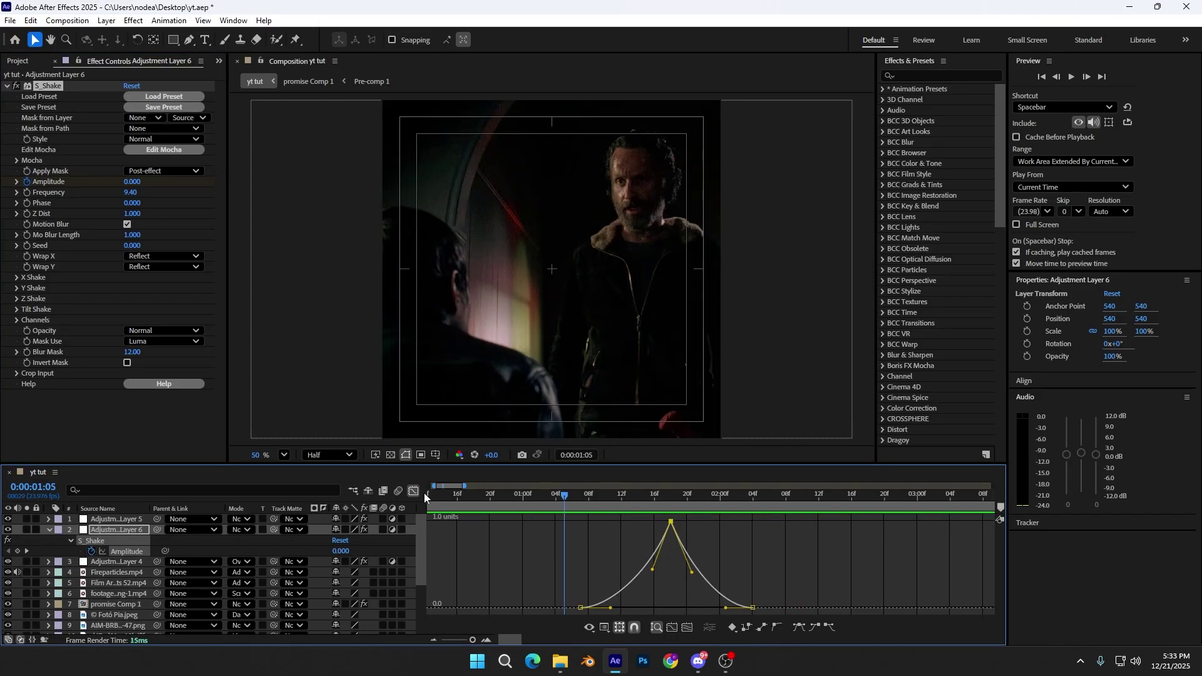
pyautogui.click(414, 492)
pyautogui.click(604, 561)
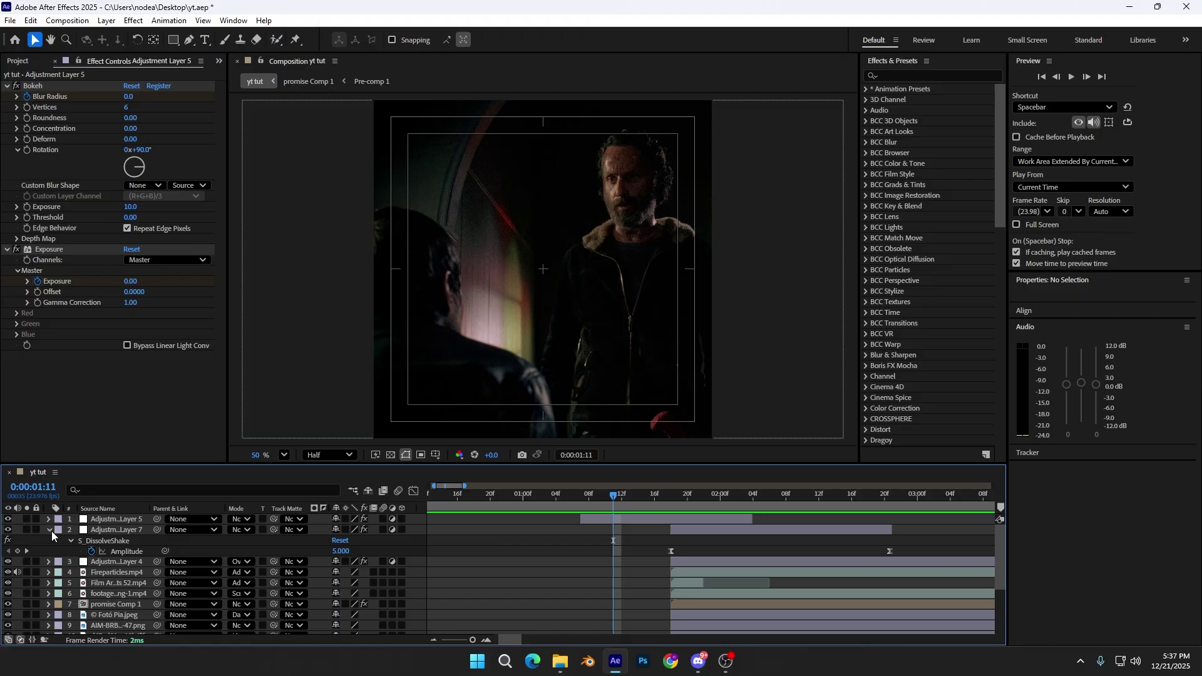
# Step: Collapse the properties of Adjustment Layer 7 and examine its S_DissolveShake settings near the cut
pyautogui.click(49, 530)
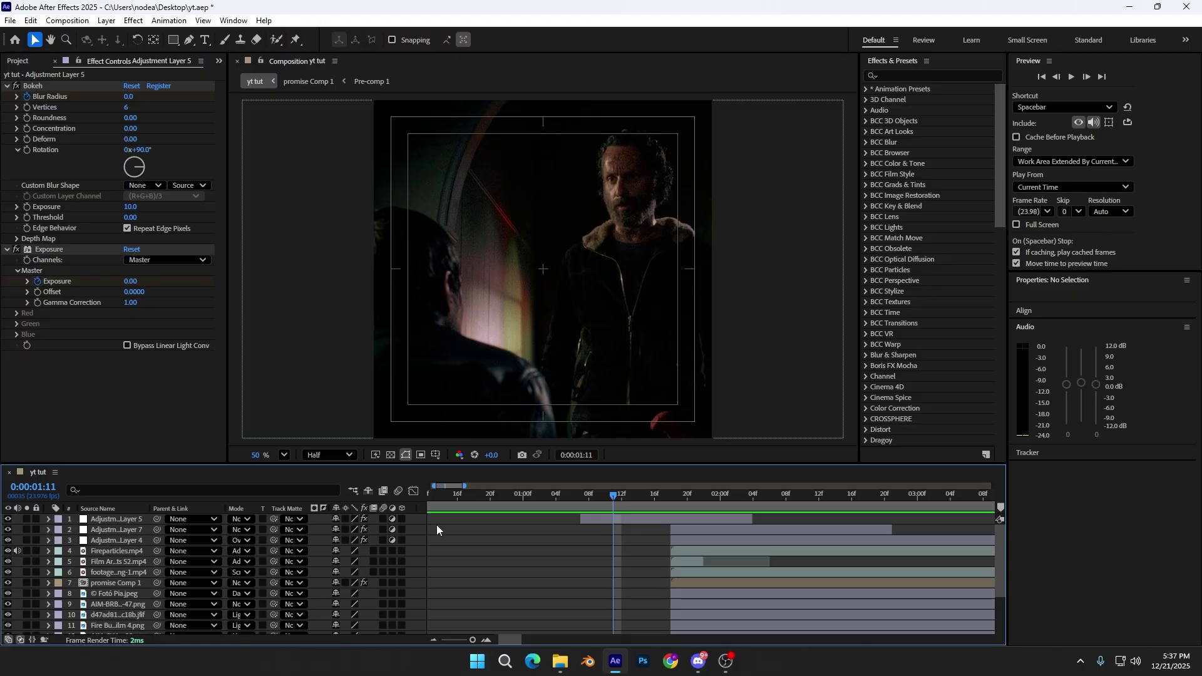
pyautogui.click(661, 498)
pyautogui.click(676, 532)
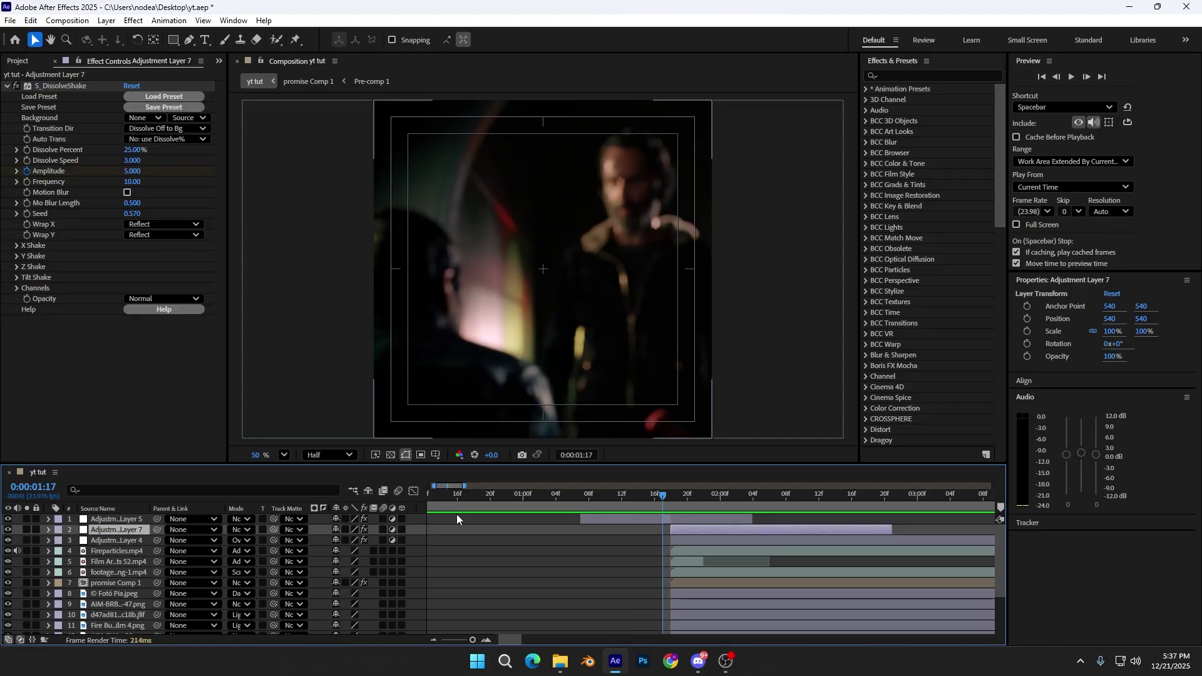
pyautogui.click(546, 580)
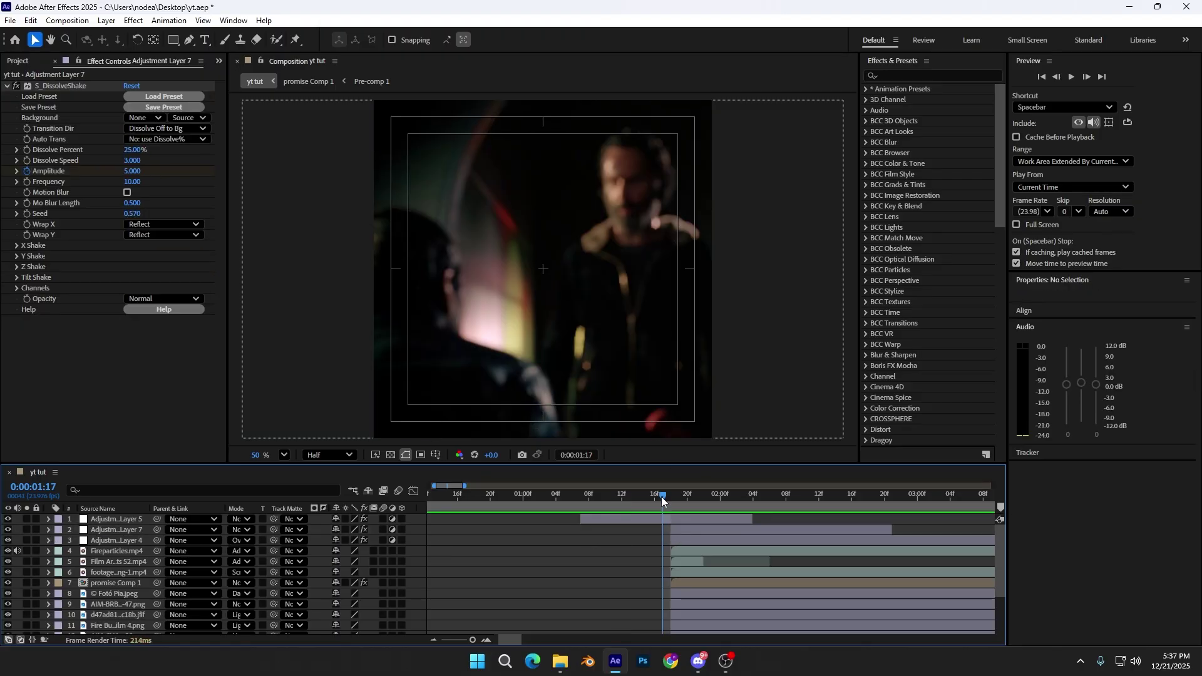
# Step: Play back the blur and shake transition from the film clip into the collage
pyautogui.moveTo(662, 497)
pyautogui.mouseDown()
pyautogui.moveTo(679, 499)
pyautogui.moveTo(667, 500)
pyautogui.mouseUp()
pyautogui.press('space')
pyautogui.click(622, 496)
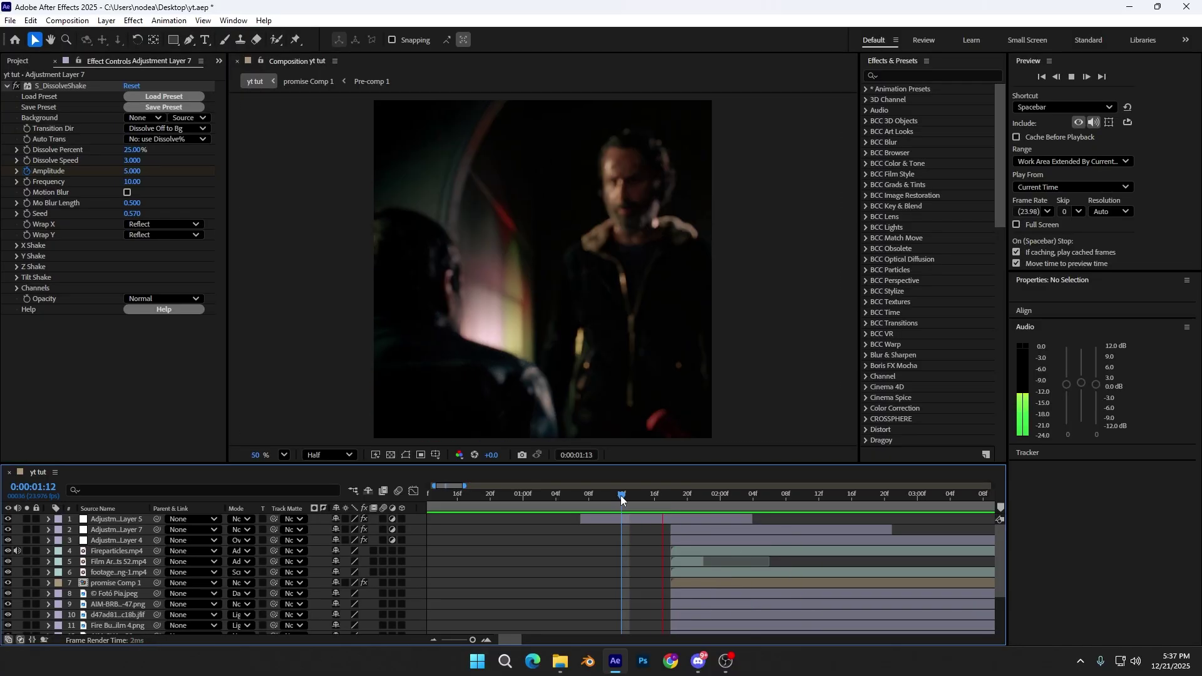
pyautogui.click(566, 494)
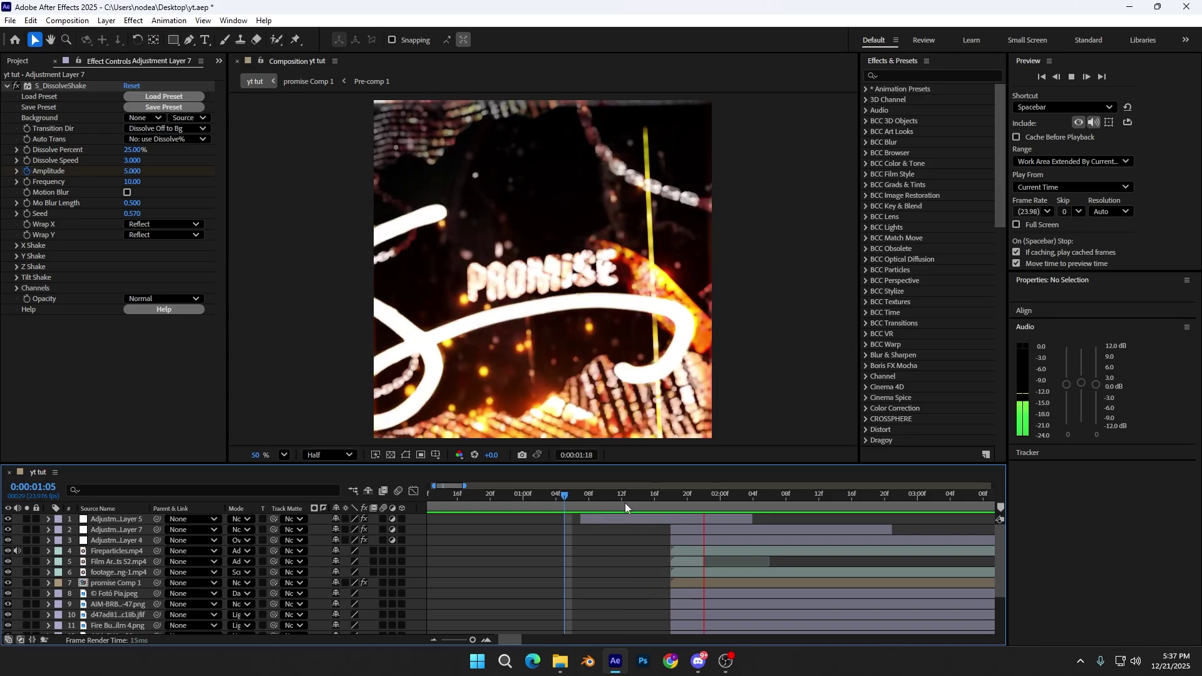
pyautogui.moveTo(628, 500); pyautogui.dragTo(653, 517)
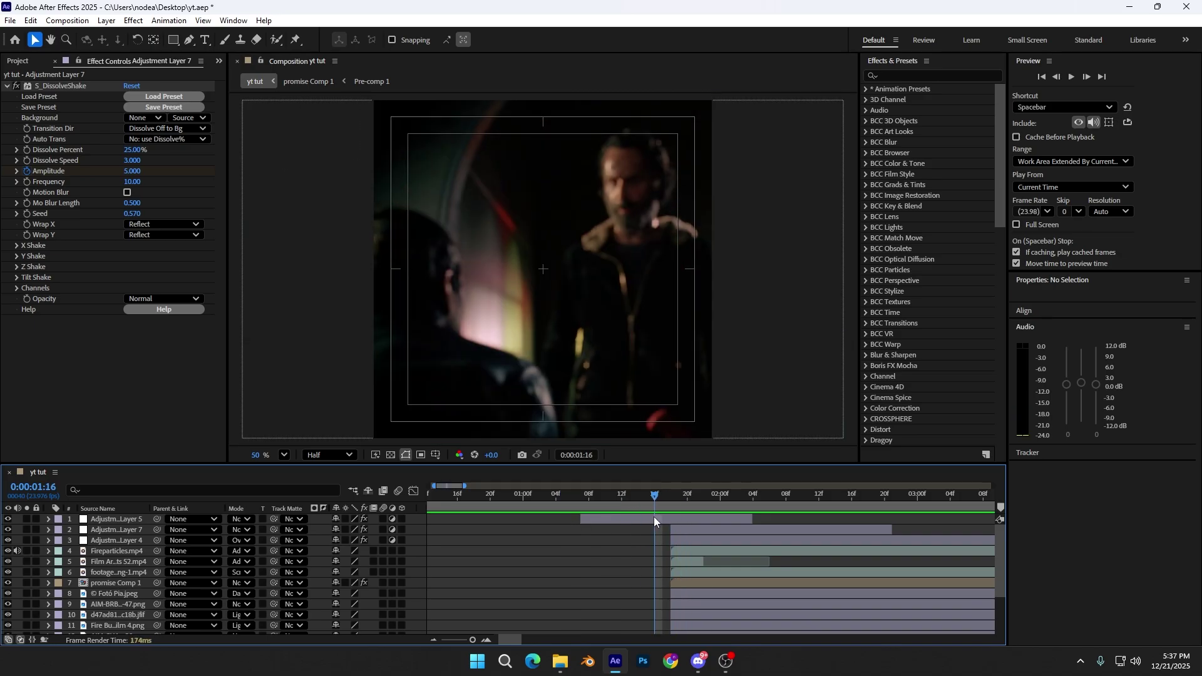
pyautogui.scroll(-2, 674, 551)
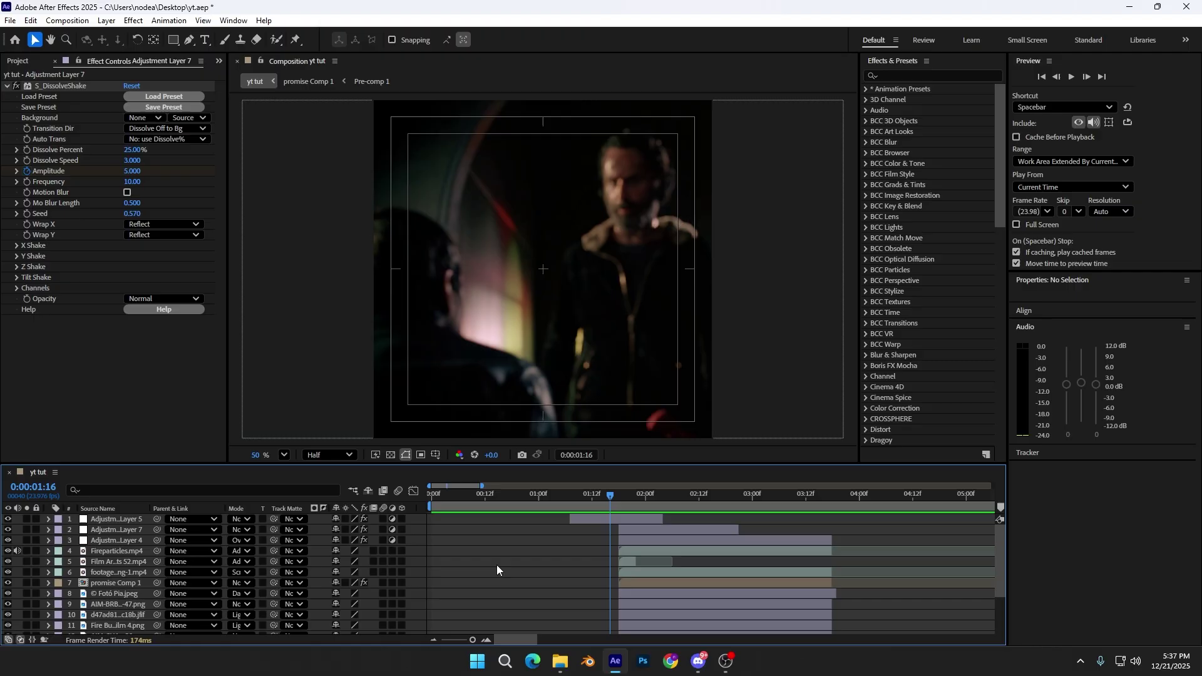
pyautogui.moveTo(612, 494); pyautogui.dragTo(585, 498)
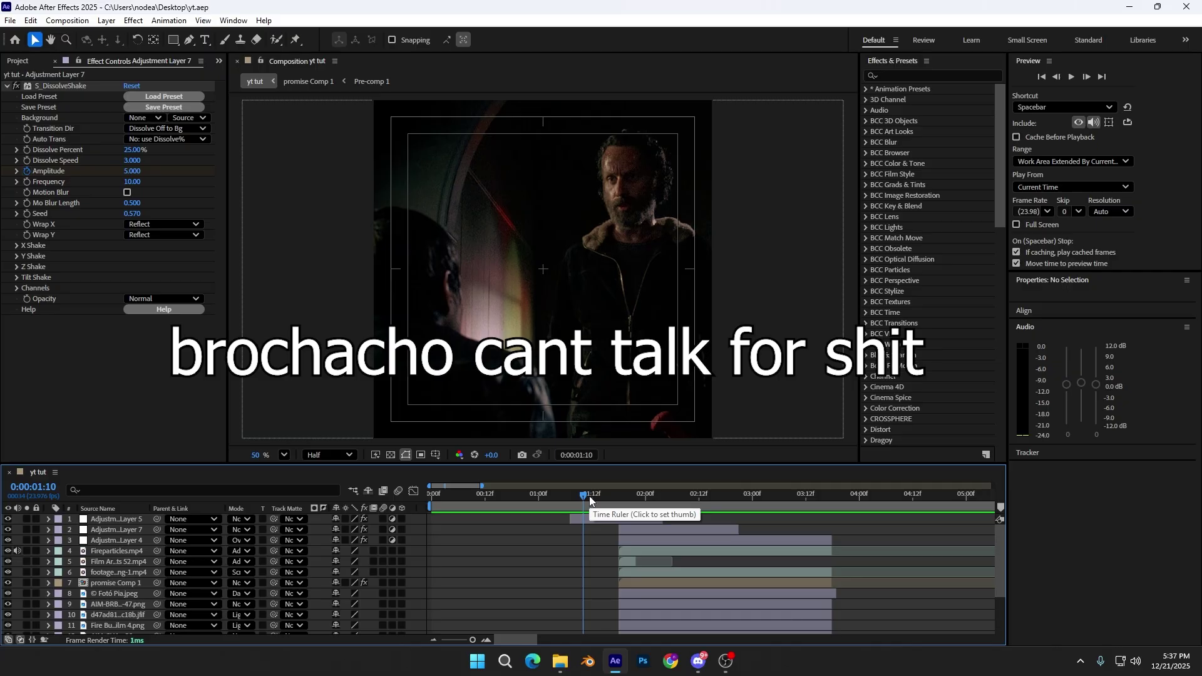
pyautogui.moveTo(667, 495); pyautogui.dragTo(581, 493)
pyautogui.press('space')
pyautogui.click(657, 530)
pyautogui.press('space')
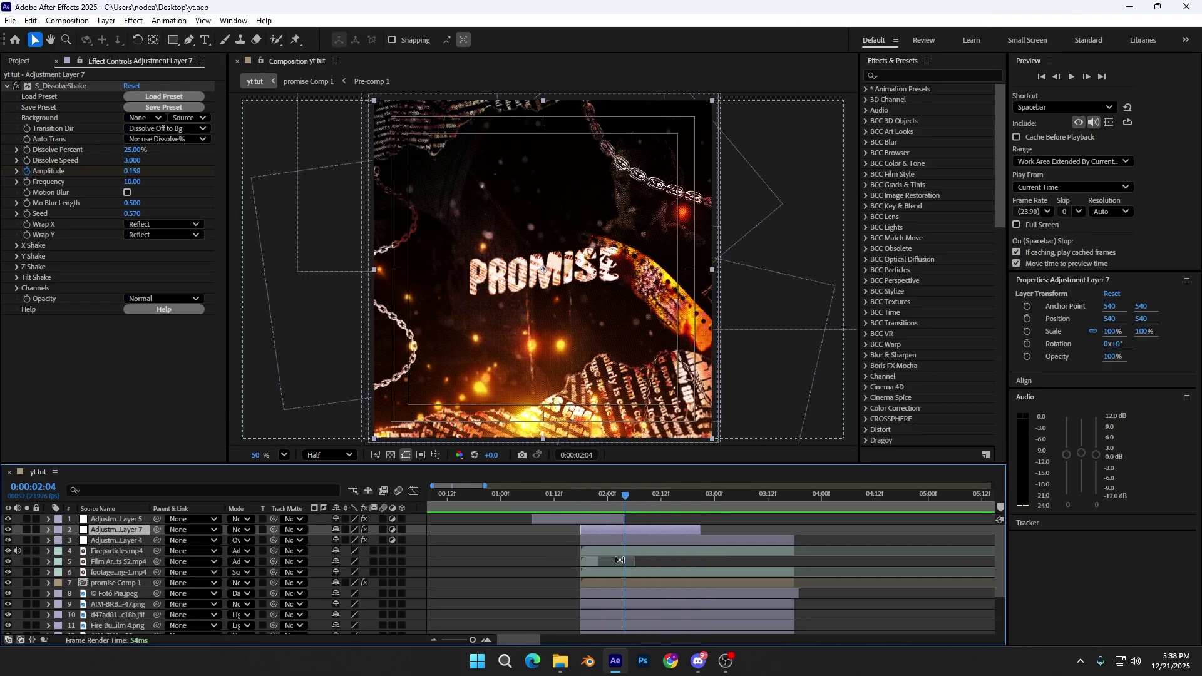
# Step: Try moving the AIM-BRBD-WIRE-47.png layer inward at 0:00:03:02, and undo the move
pyautogui.click(521, 592)
pyautogui.scroll(-3, 567, 570)
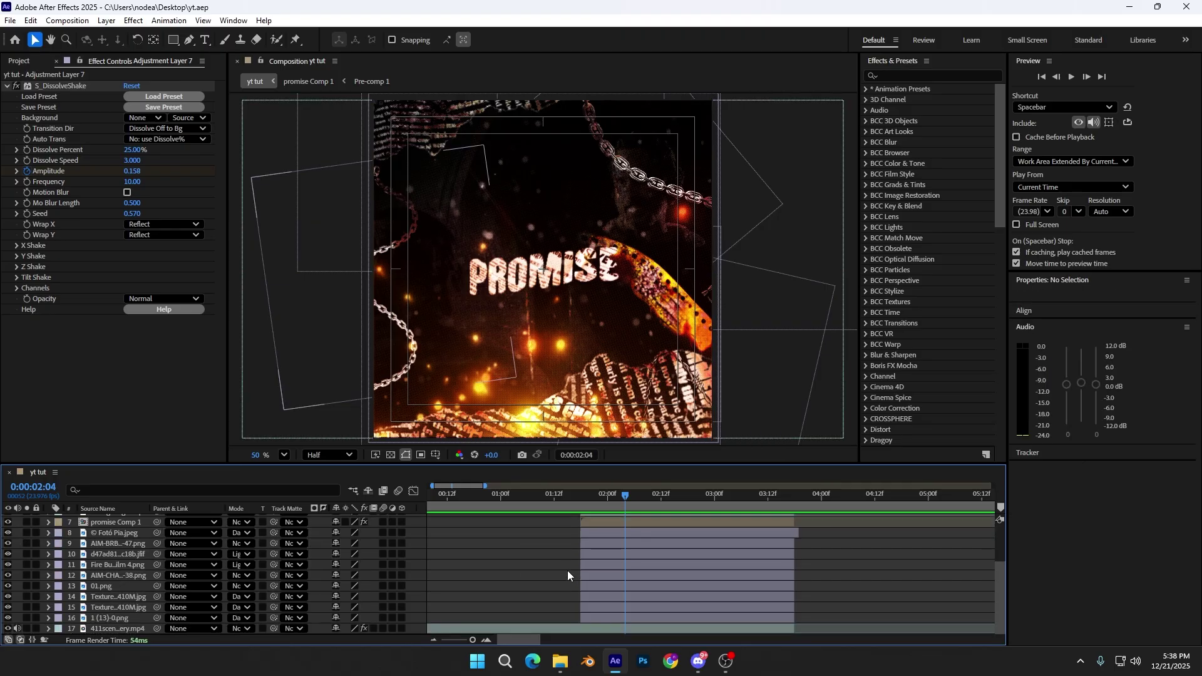
pyautogui.scroll(2, 614, 529)
pyautogui.scroll(-2, 613, 530)
pyautogui.click(611, 533)
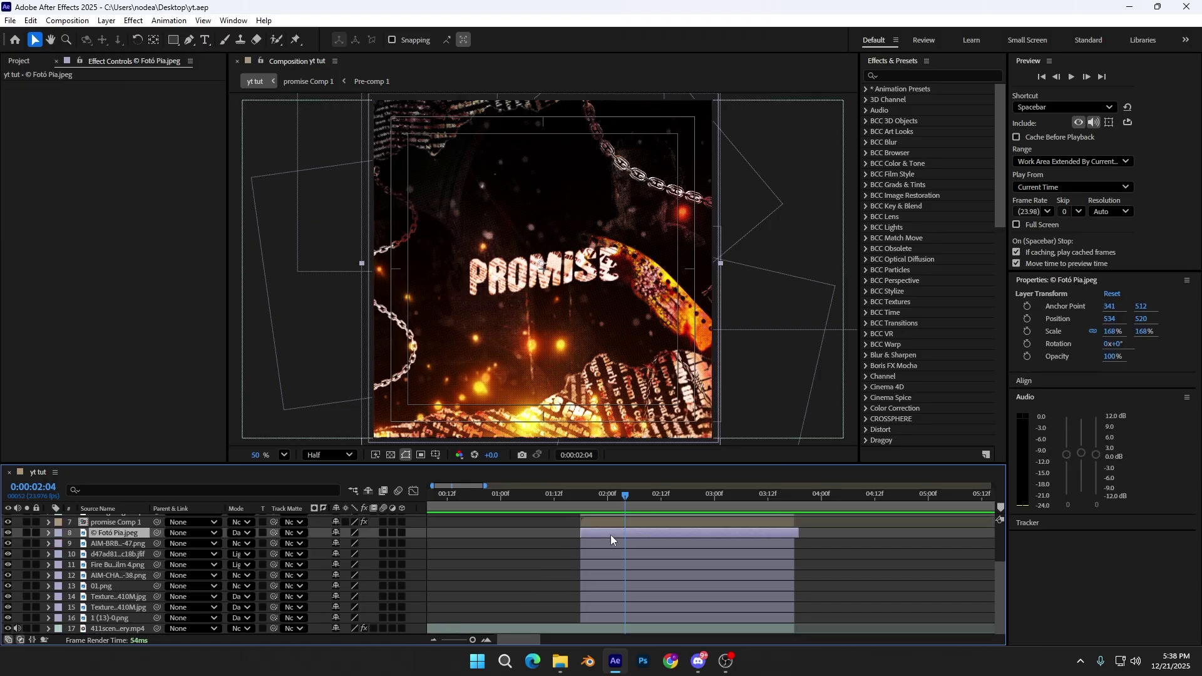
pyautogui.keyDown('shift'); pyautogui.click(606, 617); pyautogui.keyUp('shift')
pyautogui.click(828, 578)
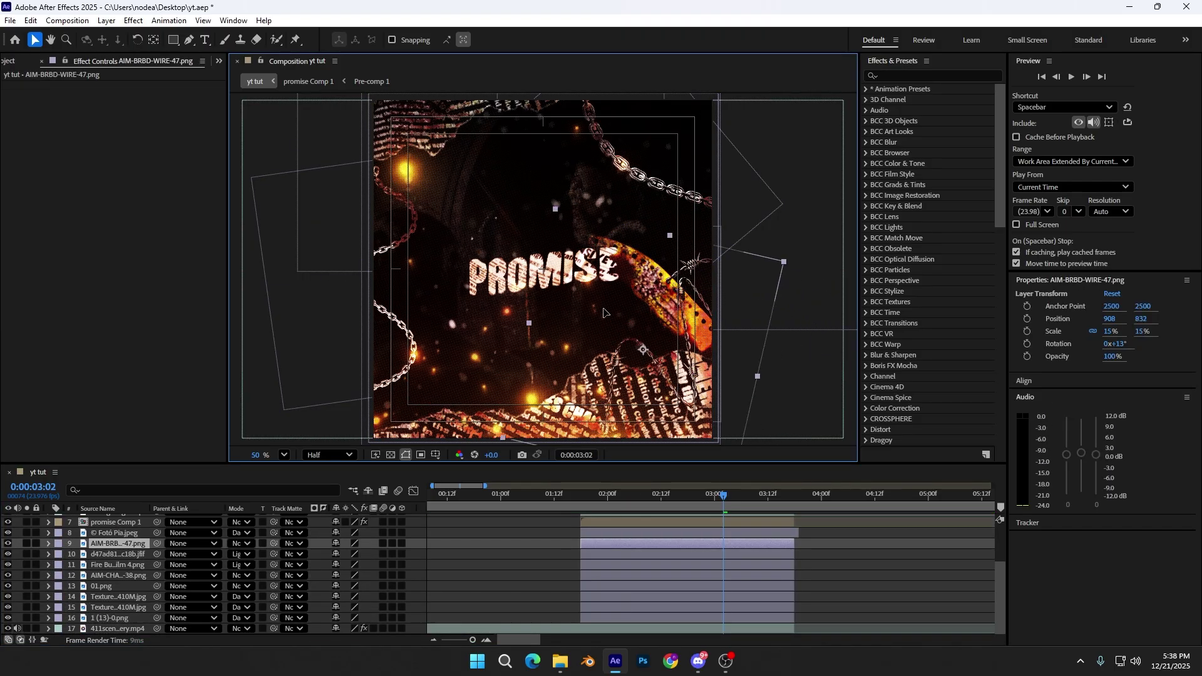
pyautogui.moveTo(644, 350); pyautogui.dragTo(598, 313)
pyautogui.hotkey('ctrl', 'z')
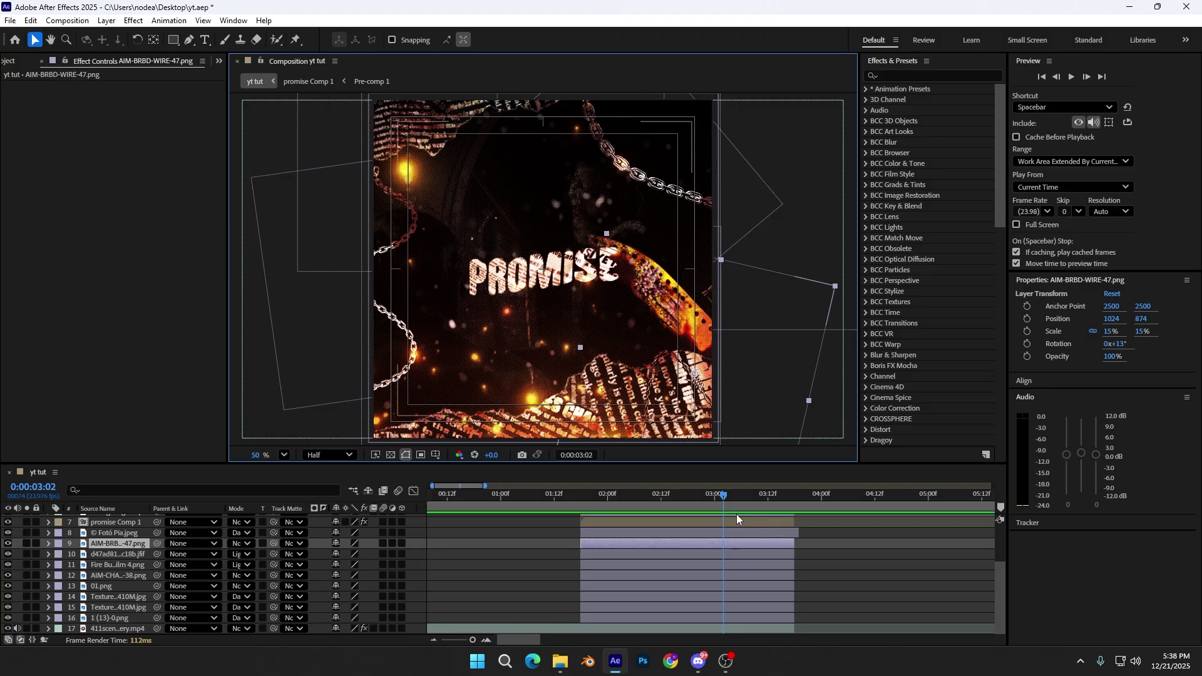
# Step: Reveal Position on the collage image layers 9 to 16 and set Position keyframes for them at 0:00:03:18
pyautogui.press('p')
pyautogui.click(752, 554)
pyautogui.click(748, 540)
pyautogui.keyDown('shift'); pyautogui.click(749, 628); pyautogui.keyUp('shift')
pyautogui.press('p')
pyautogui.moveTo(757, 497); pyautogui.dragTo(793, 513)
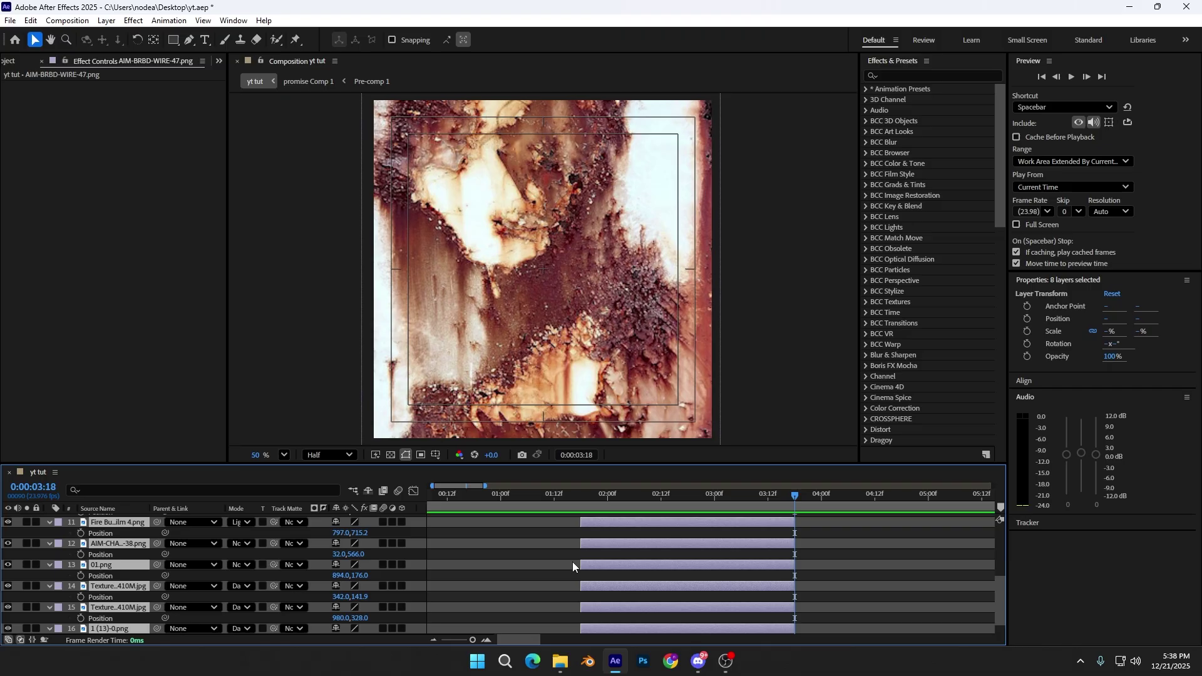
pyautogui.scroll(3, 572, 564)
pyautogui.click(80, 555)
pyautogui.scroll(-3, 607, 561)
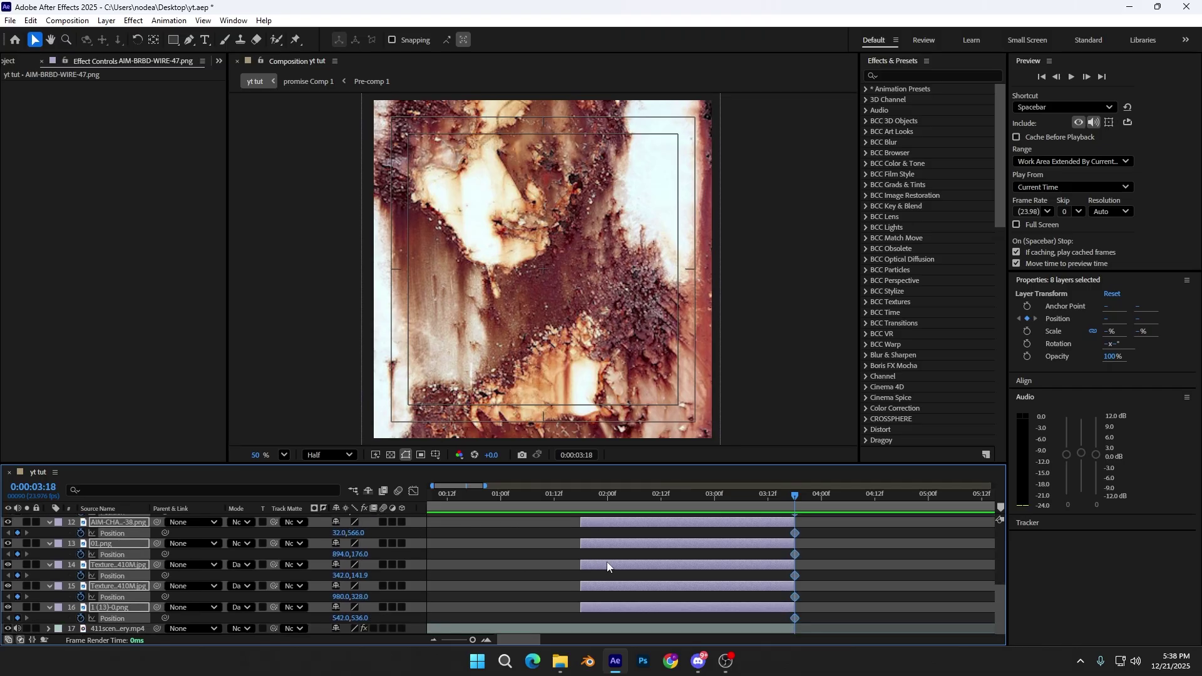
# Step: At 0:00:02:09, move the AIM-BRBD-WIRE-47.png layer outside the frame to about 1268, 1038
pyautogui.moveTo(799, 496); pyautogui.dragTo(762, 495)
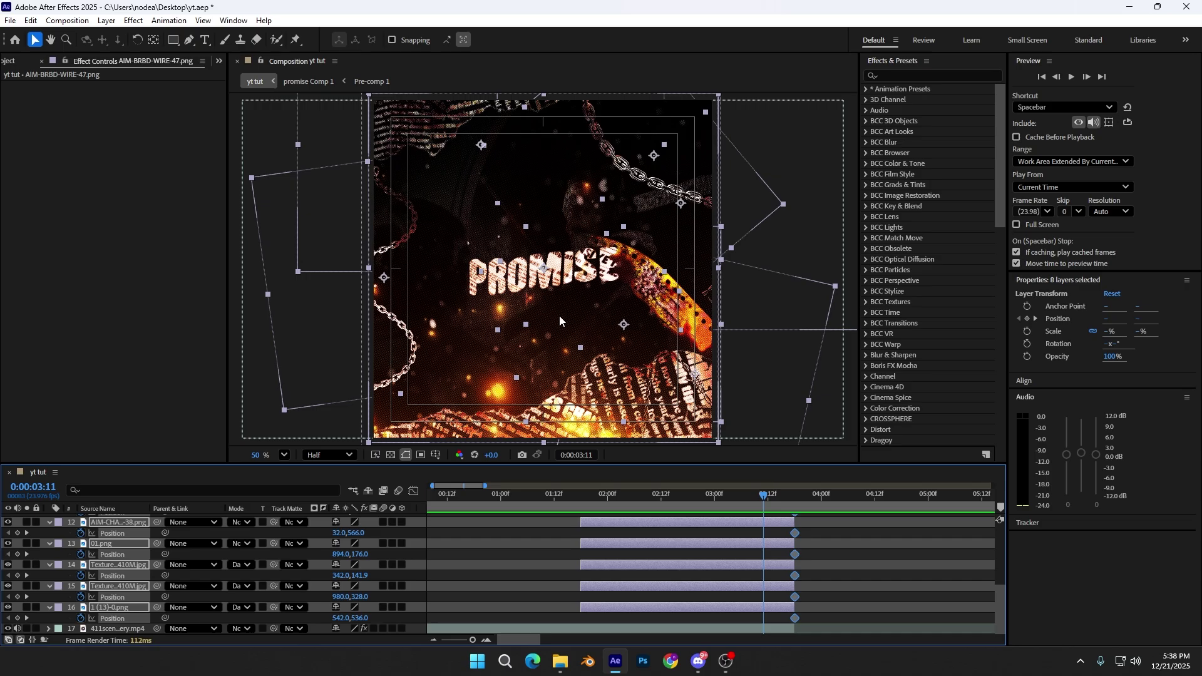
pyautogui.moveTo(637, 499)
pyautogui.mouseDown()
pyautogui.moveTo(581, 501)
pyautogui.moveTo(700, 514)
pyautogui.moveTo(583, 501)
pyautogui.moveTo(645, 502)
pyautogui.mouseUp()
pyautogui.moveTo(710, 376); pyautogui.dragTo(786, 427)
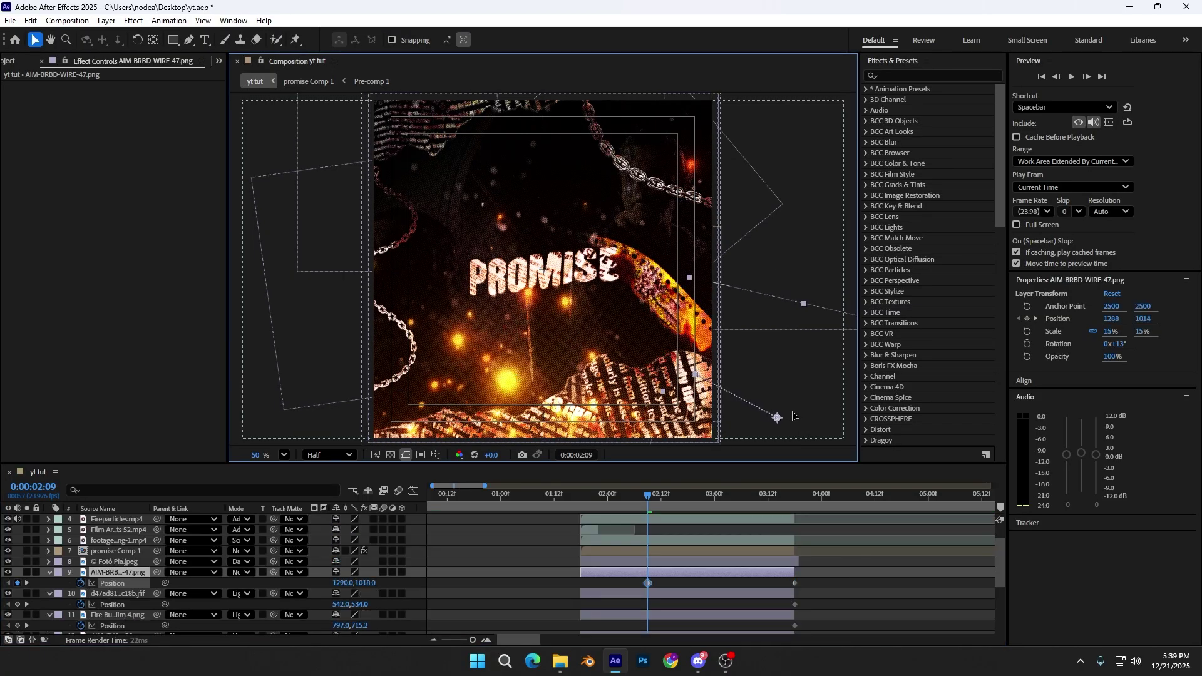
pyautogui.moveTo(668, 502)
pyautogui.mouseDown()
pyautogui.moveTo(724, 501)
pyautogui.moveTo(649, 501)
pyautogui.mouseUp()
# Step: At 0:00:02:09, move Fire Burn film 4.png to about 949, 601, AIM-CHAINS-SLVR-38.png to -244, 568 and 01.png to 1160, 222
pyautogui.click(722, 207)
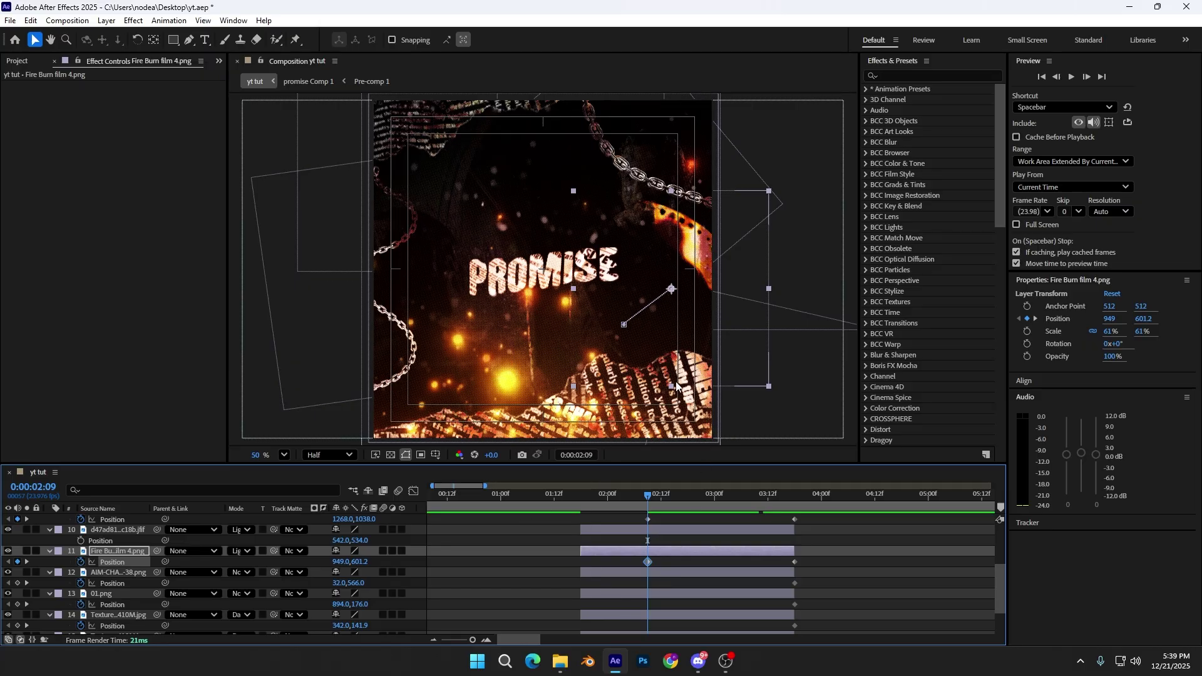
pyautogui.moveTo(363, 318); pyautogui.dragTo(276, 318)
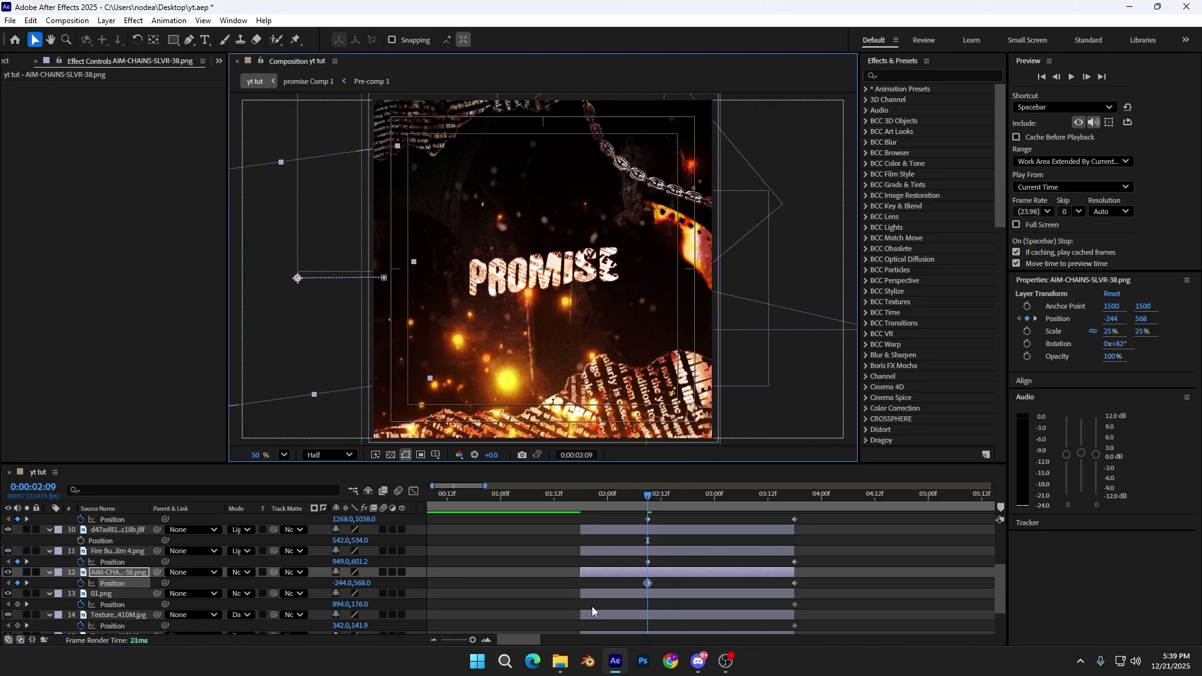
pyautogui.click(595, 595)
pyautogui.moveTo(647, 157); pyautogui.dragTo(731, 176)
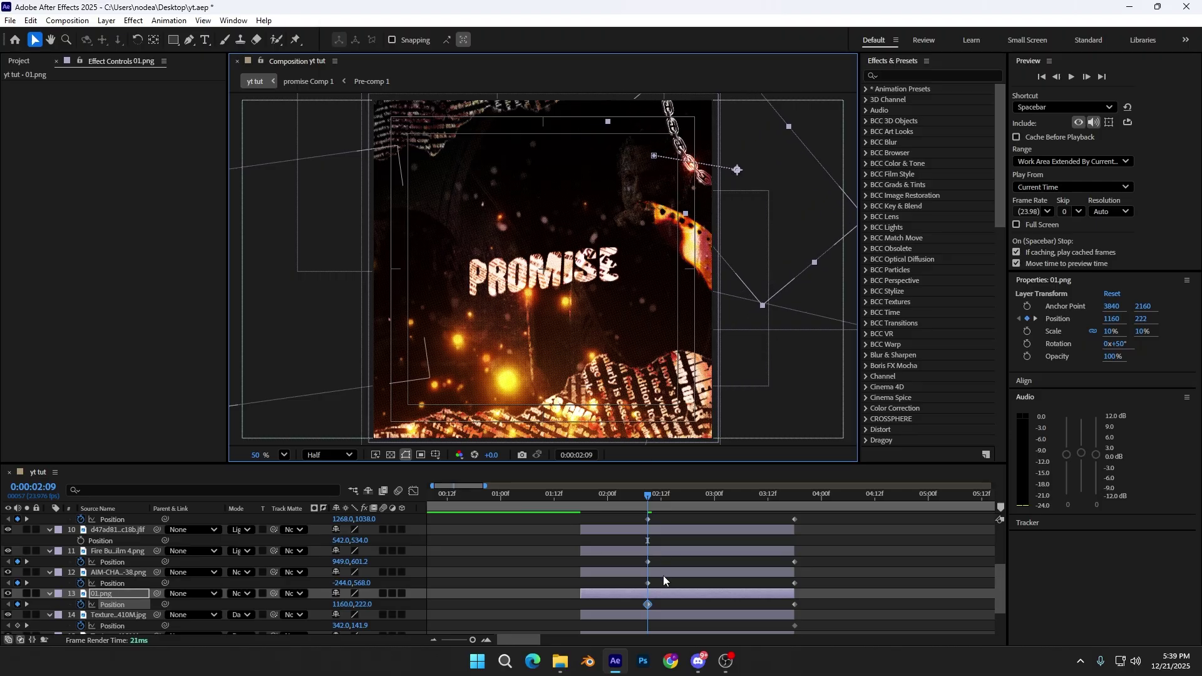
# Step: Remove the Position keyframing from the two Texture layers and collapse the properties of layers 14 to 16
pyautogui.scroll(-2, 188, 582)
pyautogui.click(107, 607)
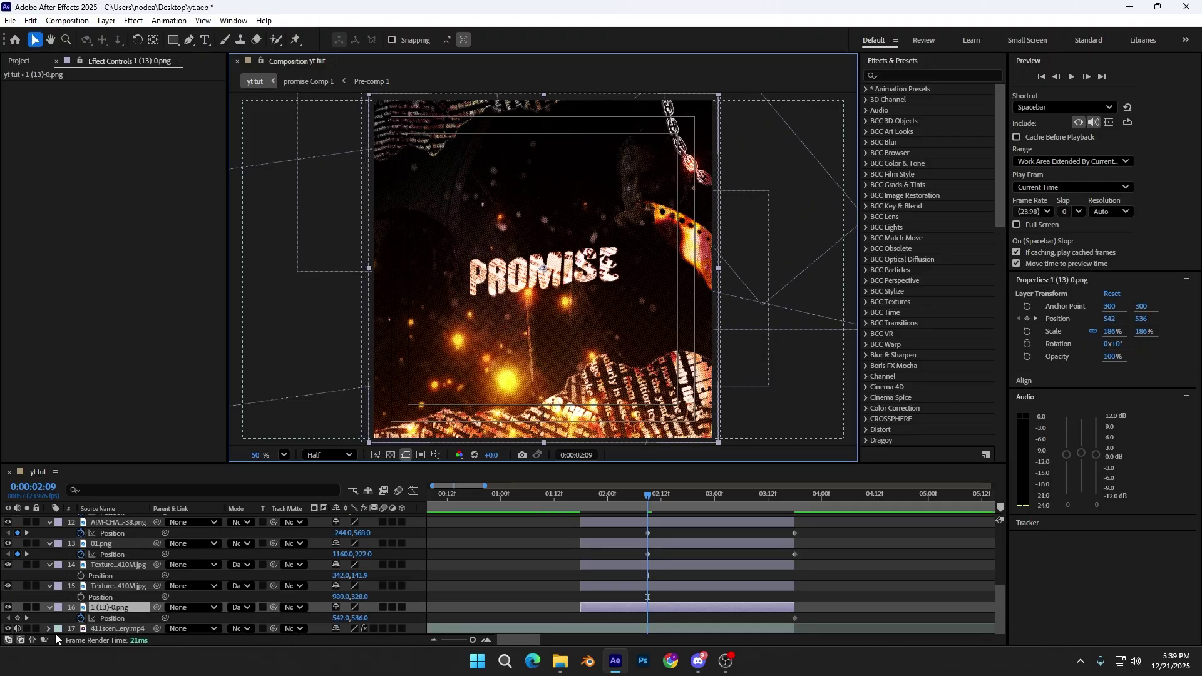
pyautogui.click(49, 607)
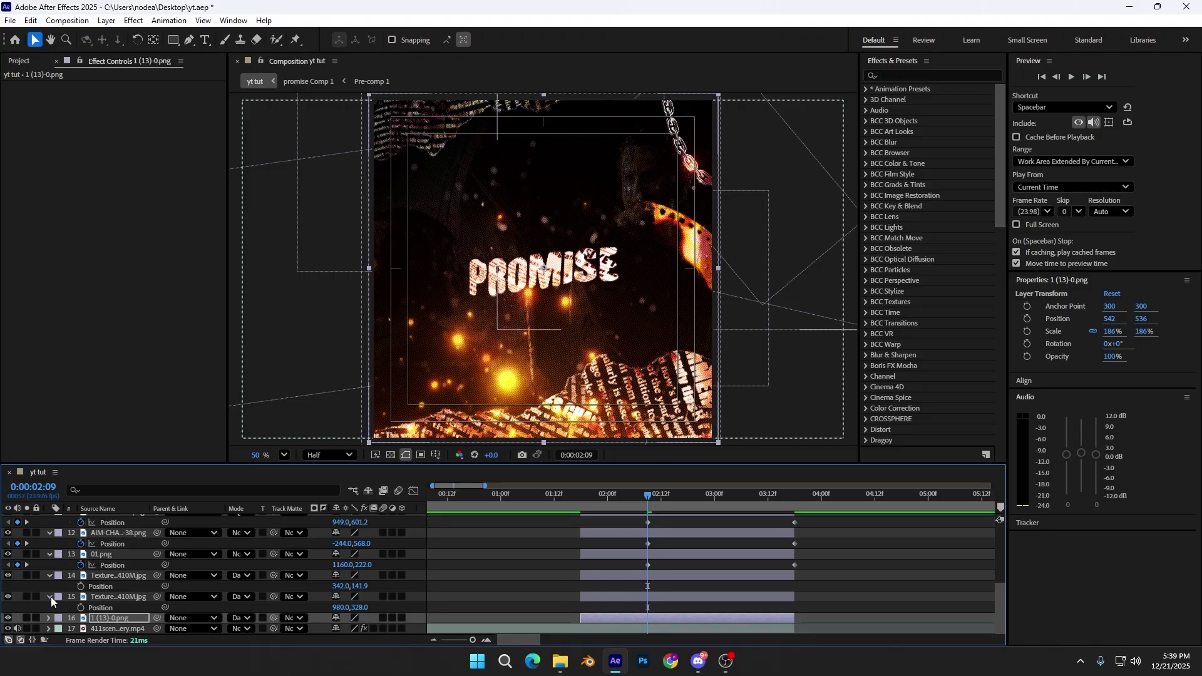
pyautogui.click(50, 598)
pyautogui.click(48, 591)
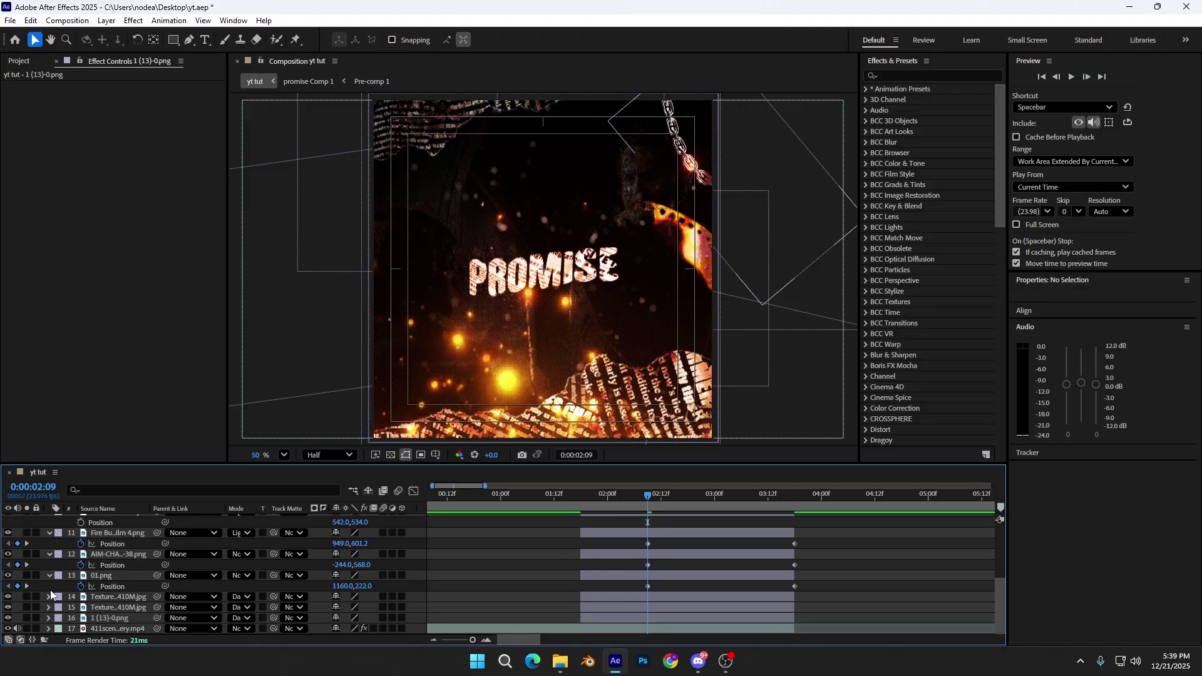
pyautogui.scroll(3, 674, 559)
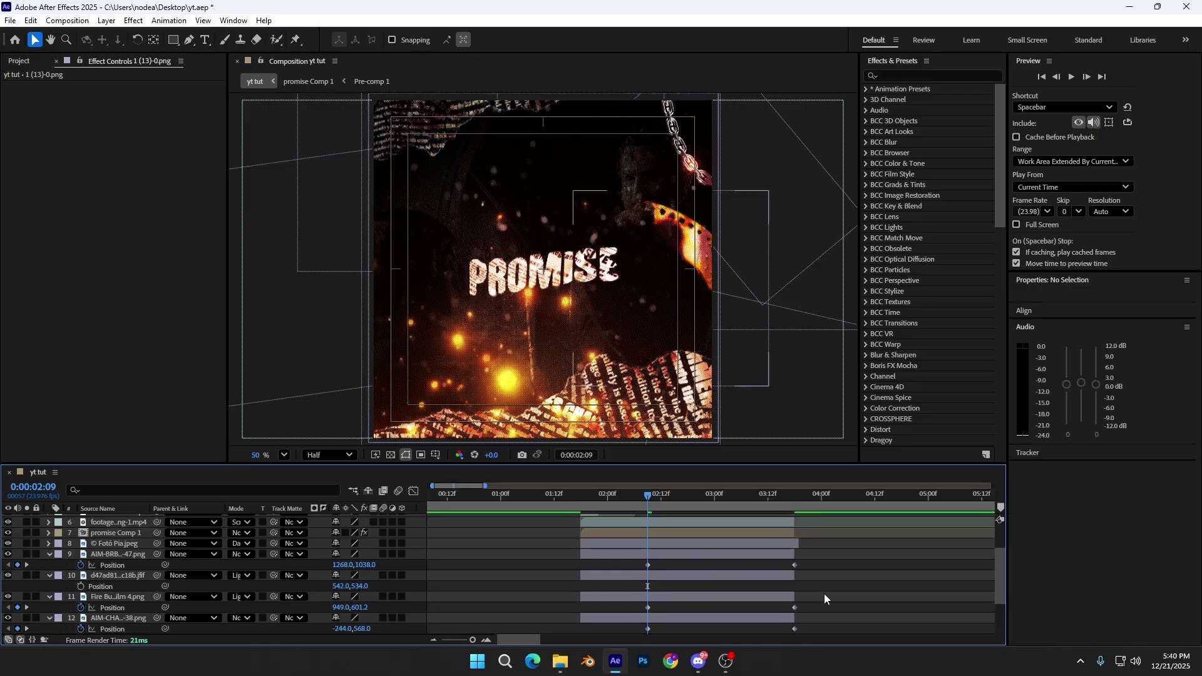
# Step: Scale the .jfif image on layer 10 up to 310% and set a Scale keyframe at 0:00:02:09
pyautogui.click(119, 576)
pyautogui.press('s')
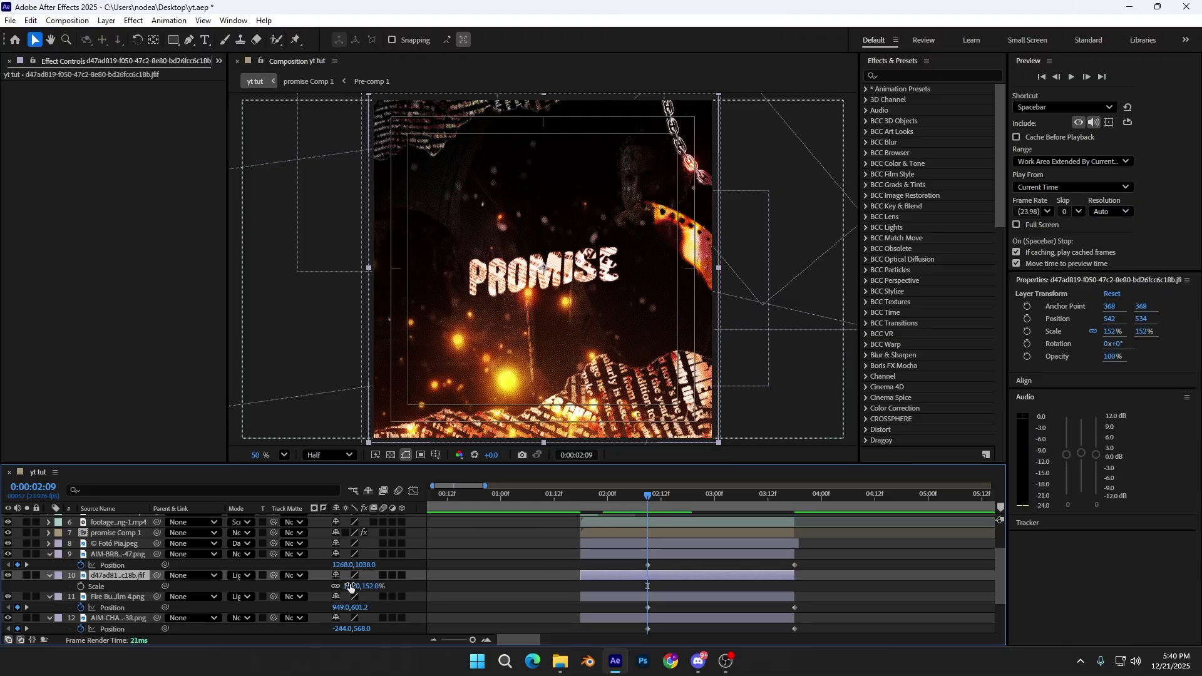
pyautogui.moveTo(349, 586); pyautogui.dragTo(437, 576)
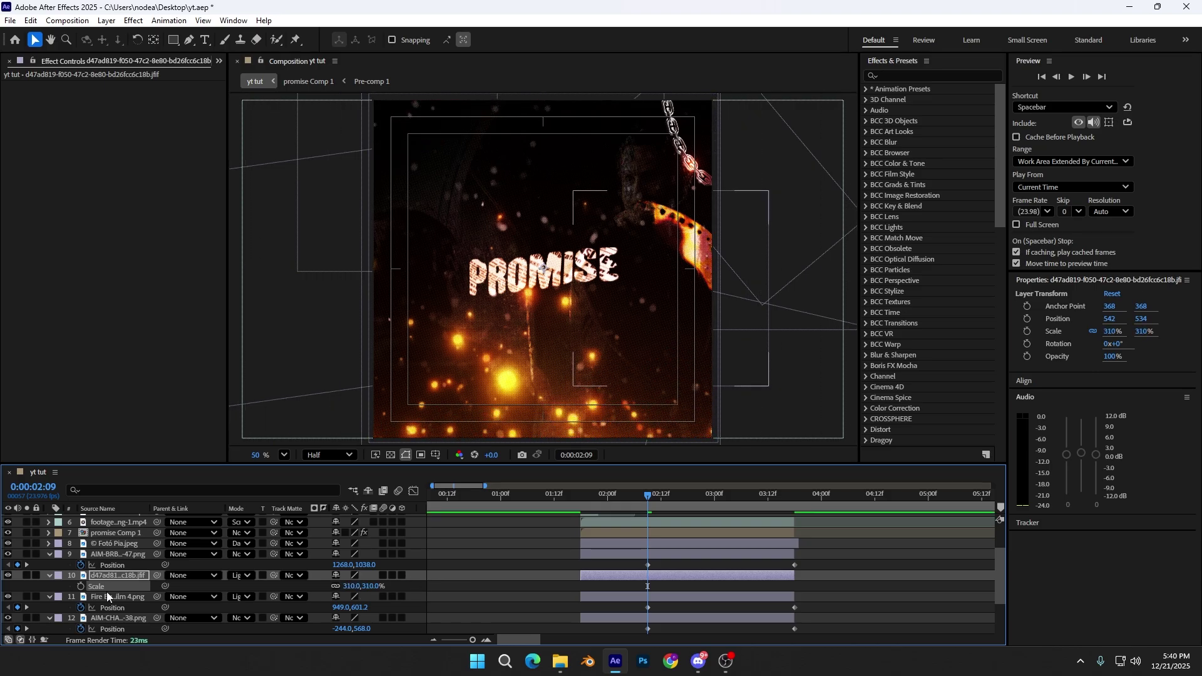
pyautogui.click(81, 586)
# Step: Shift the first keyframes of layers 9 to 13 back to the layers' start and apply Easy Ease to all their keyframes
pyautogui.scroll(-2, 706, 571)
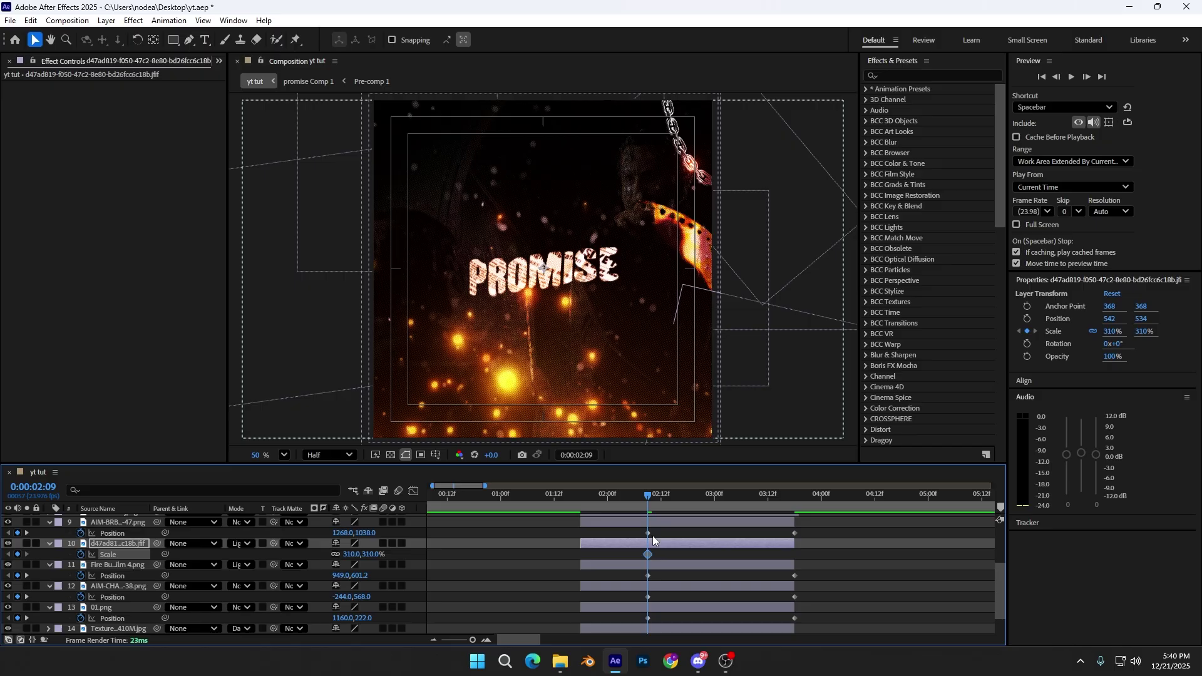
pyautogui.moveTo(655, 530); pyautogui.dragTo(582, 536)
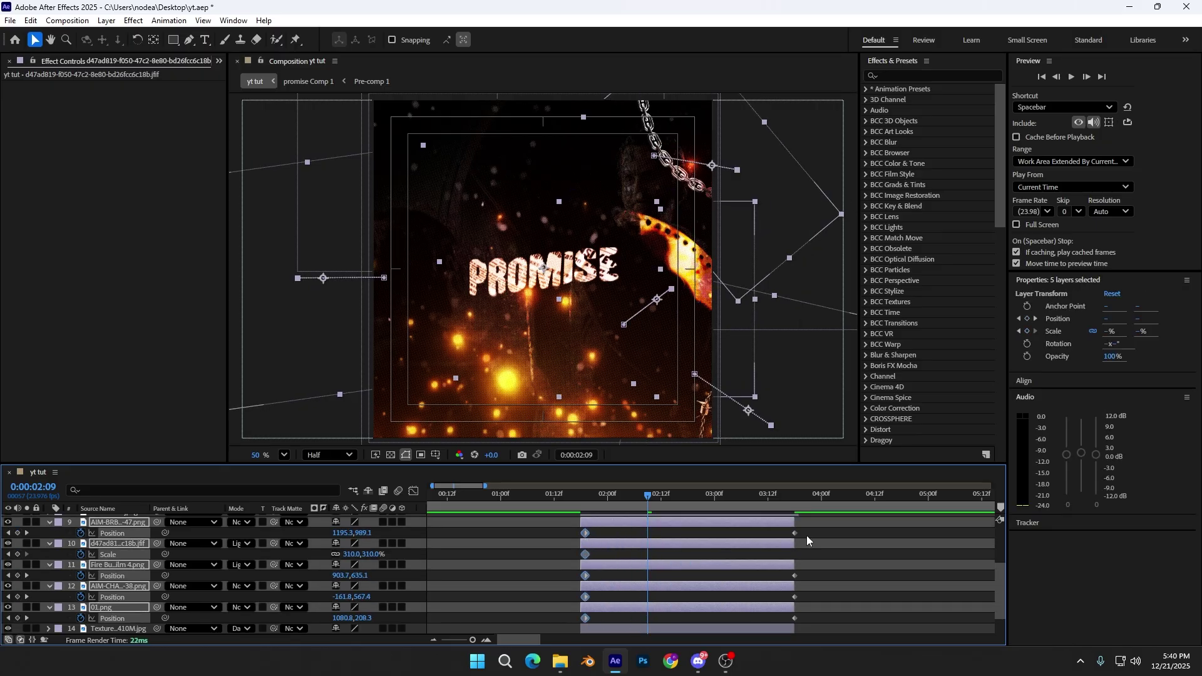
pyautogui.moveTo(813, 526); pyautogui.dragTo(544, 626)
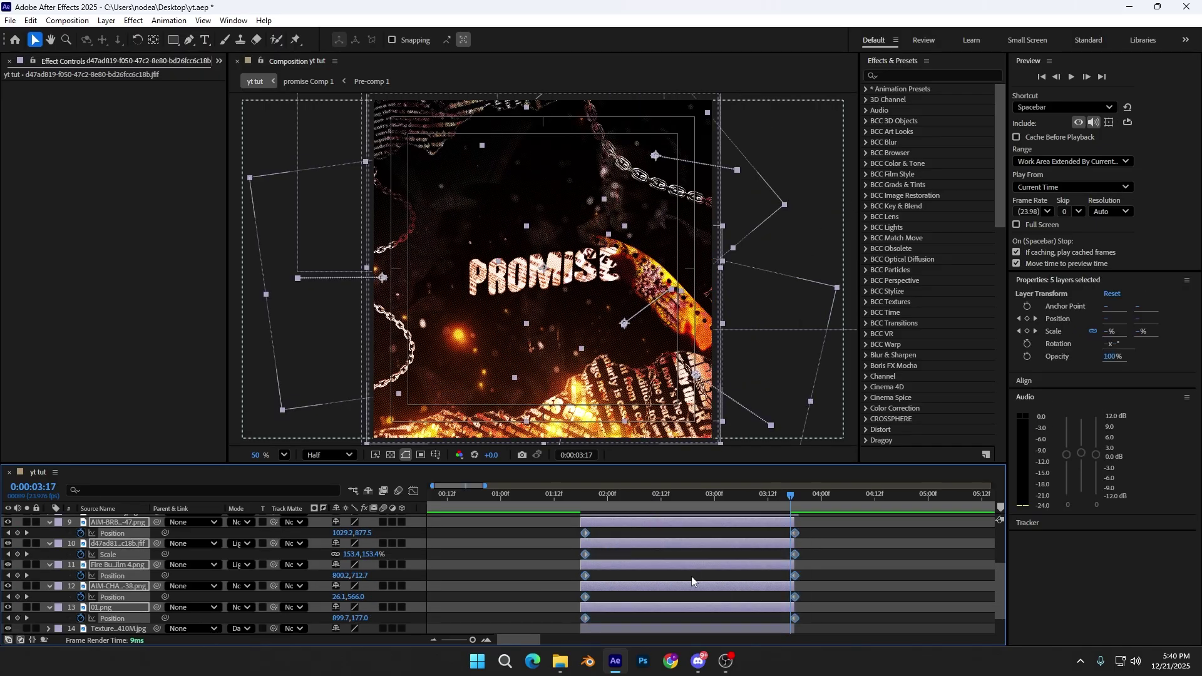
pyautogui.press('F9')
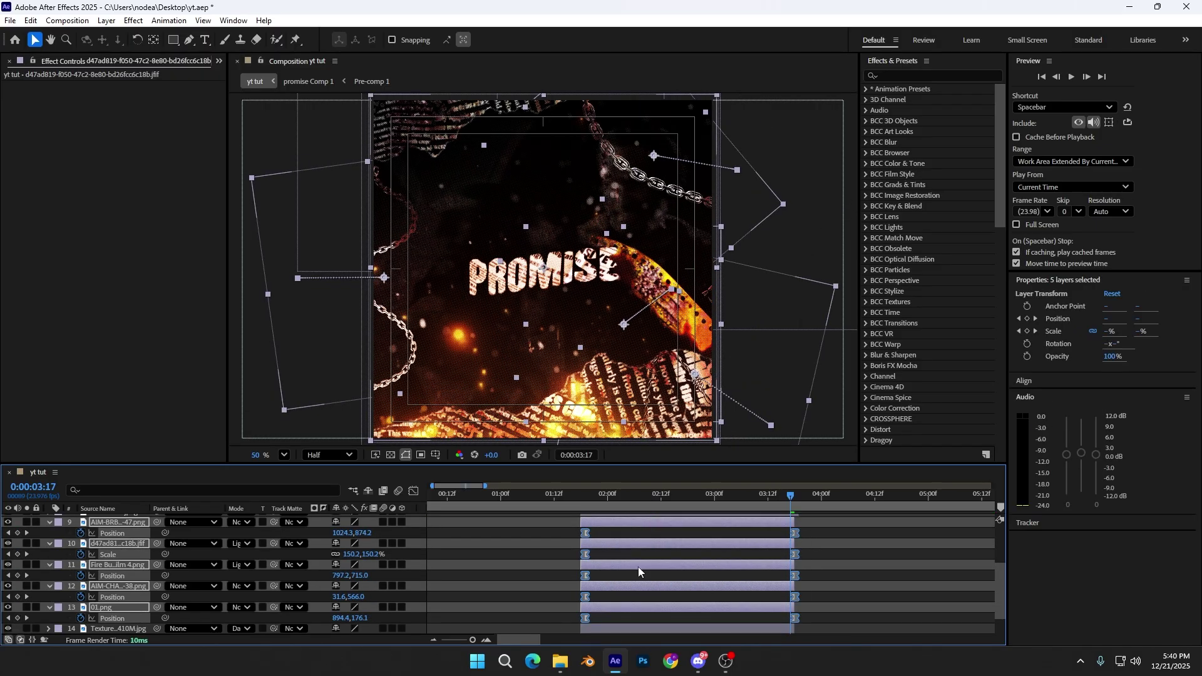
# Step: Shape the speed graph of the keyframes on layers 9 to 13 into a fast start with a long, gradual slowdown
pyautogui.click(414, 491)
pyautogui.click(605, 628)
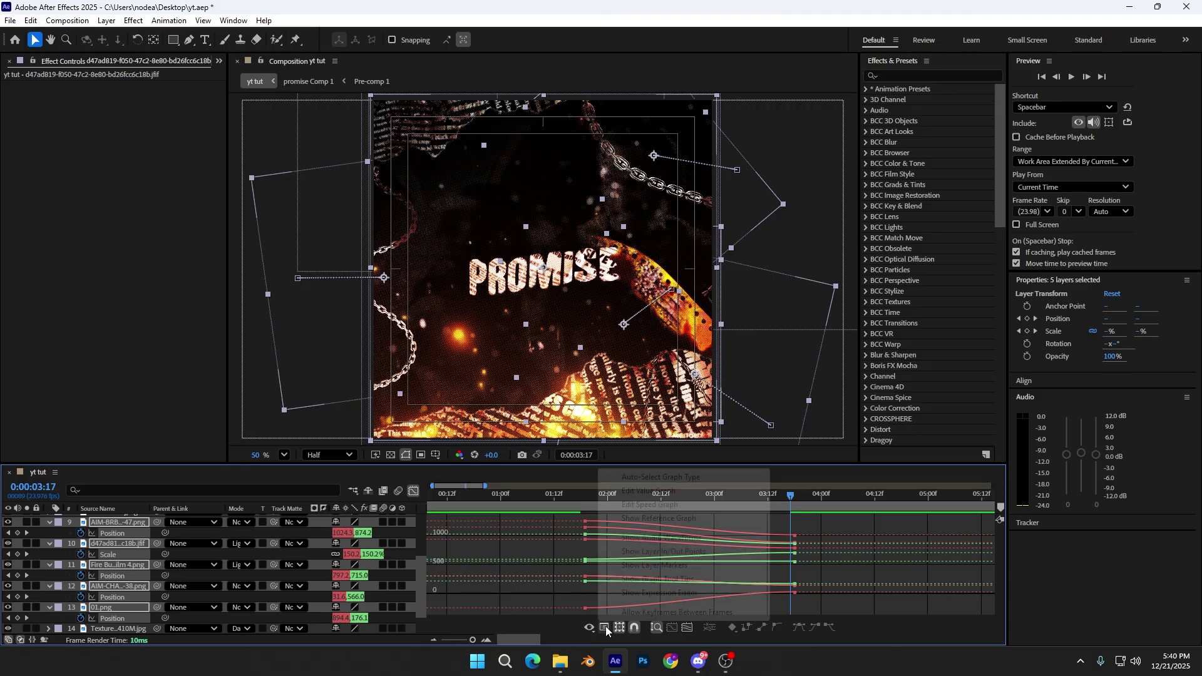
pyautogui.click(658, 504)
pyautogui.keyDown('alt'); pyautogui.scroll(2, 657, 529); pyautogui.keyUp('alt')
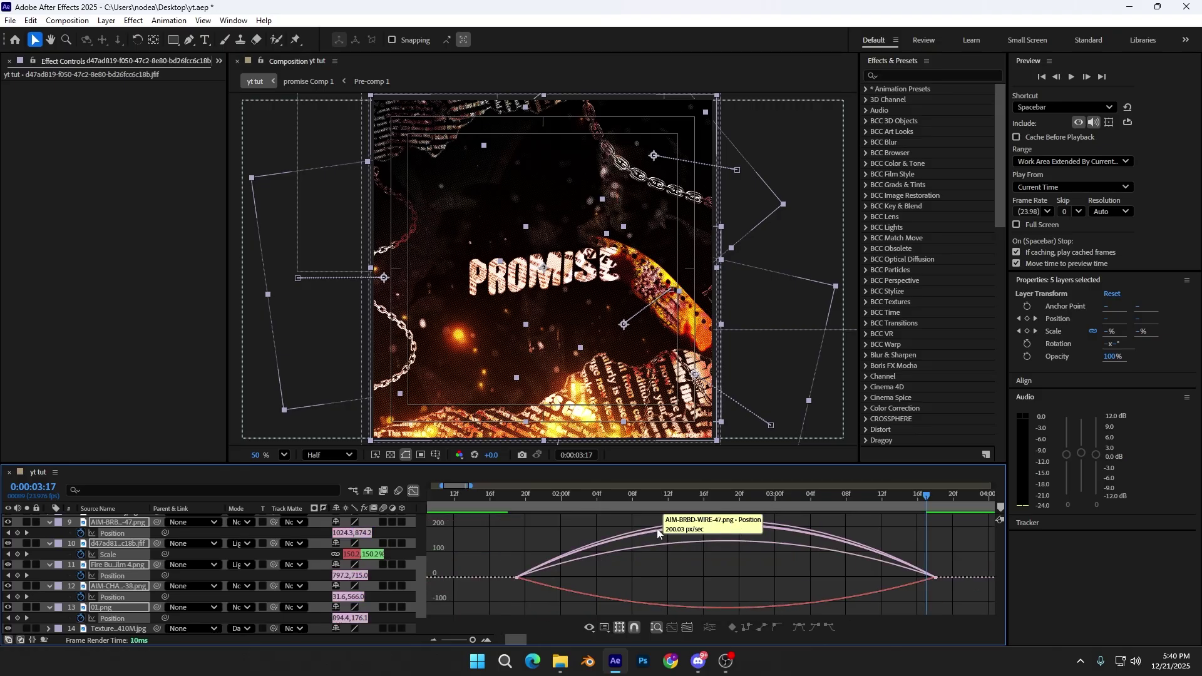
pyautogui.moveTo(526, 580); pyautogui.dragTo(521, 578)
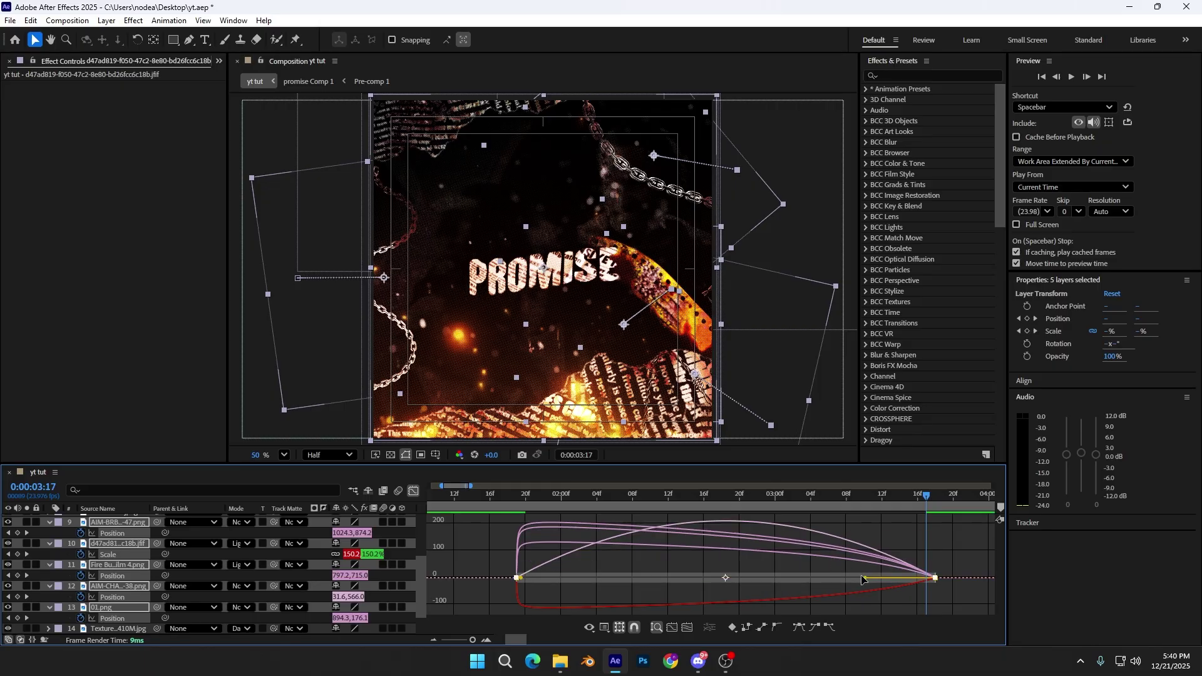
pyautogui.moveTo(866, 577); pyautogui.dragTo(743, 578)
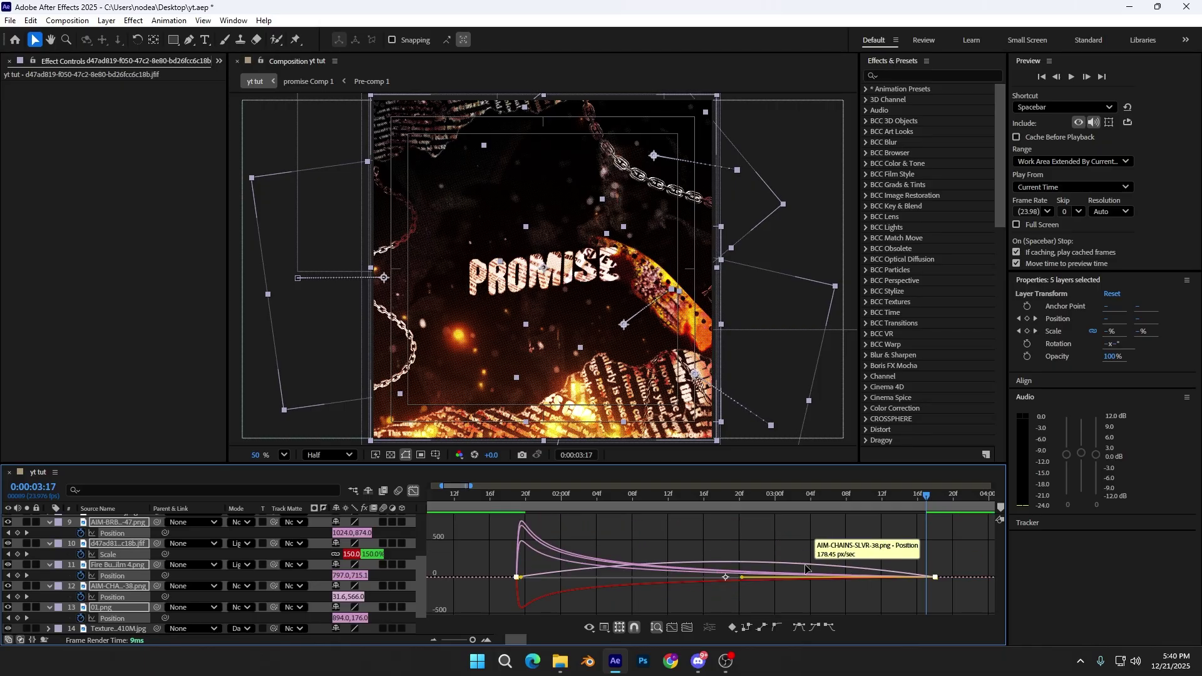
pyautogui.click(764, 564)
pyautogui.moveTo(867, 578); pyautogui.dragTo(736, 586)
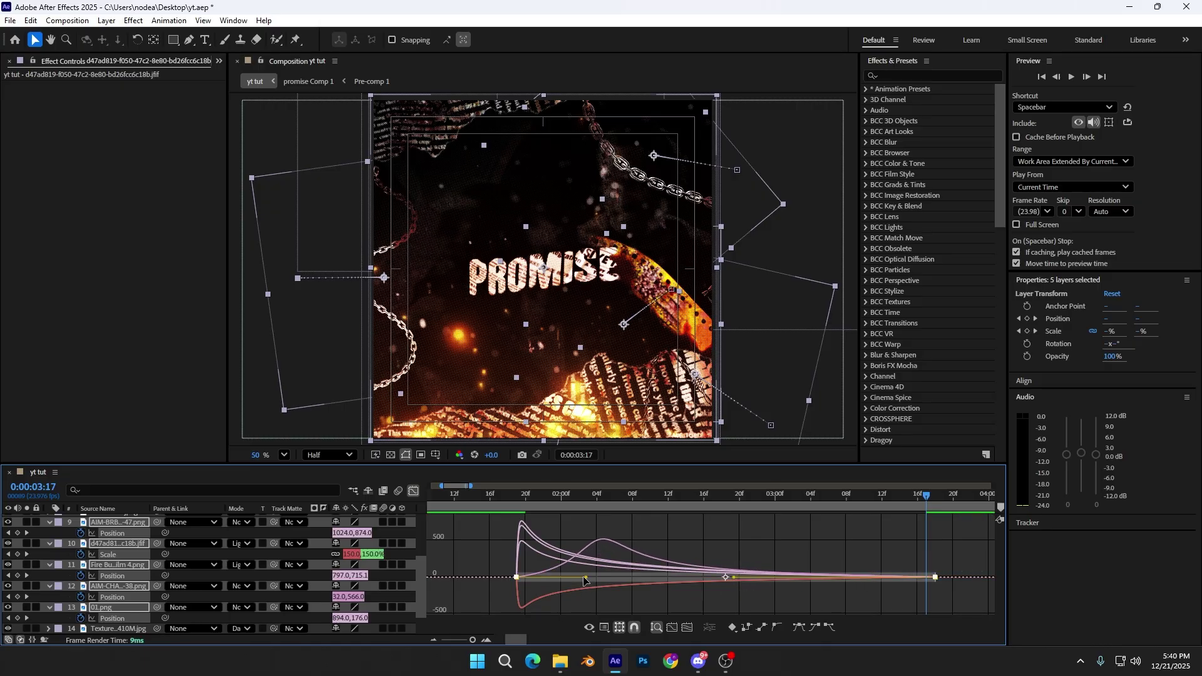
pyautogui.moveTo(584, 580); pyautogui.dragTo(523, 579)
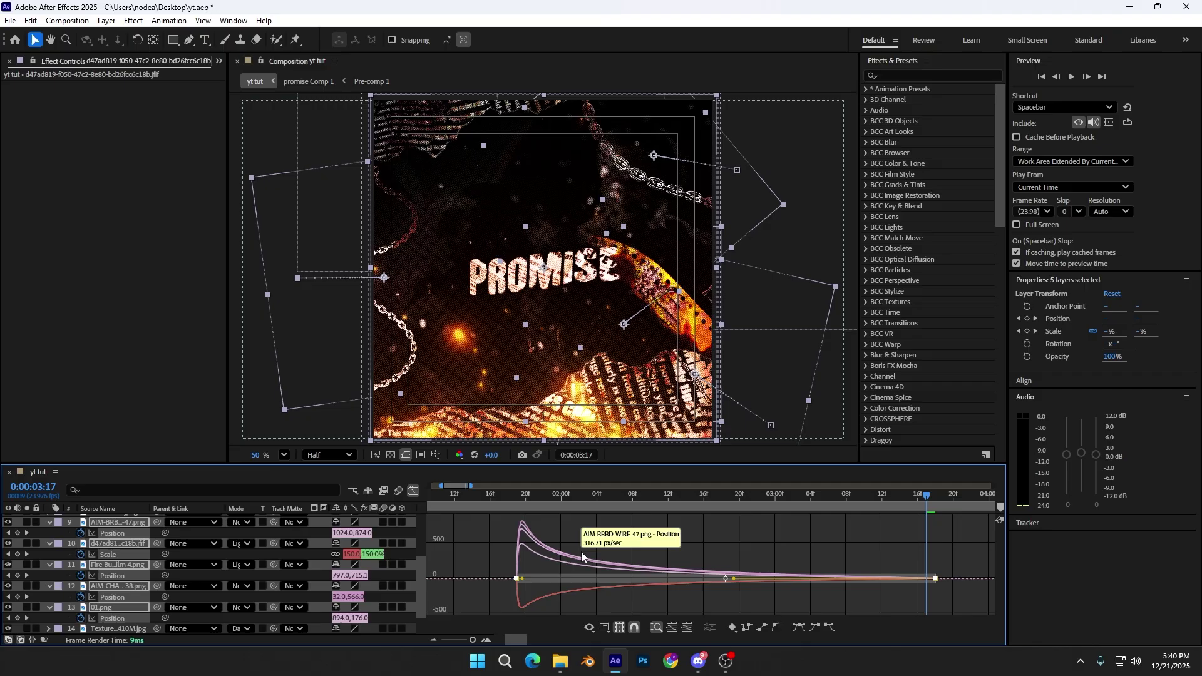
pyautogui.click(564, 538)
# Step: Preview the collage movement from 0:00:01:18, leave the graph view and bring the end keyframes of layers 9 to 13 forward to 0:00:02:12
pyautogui.click(506, 495)
pyautogui.press('space')
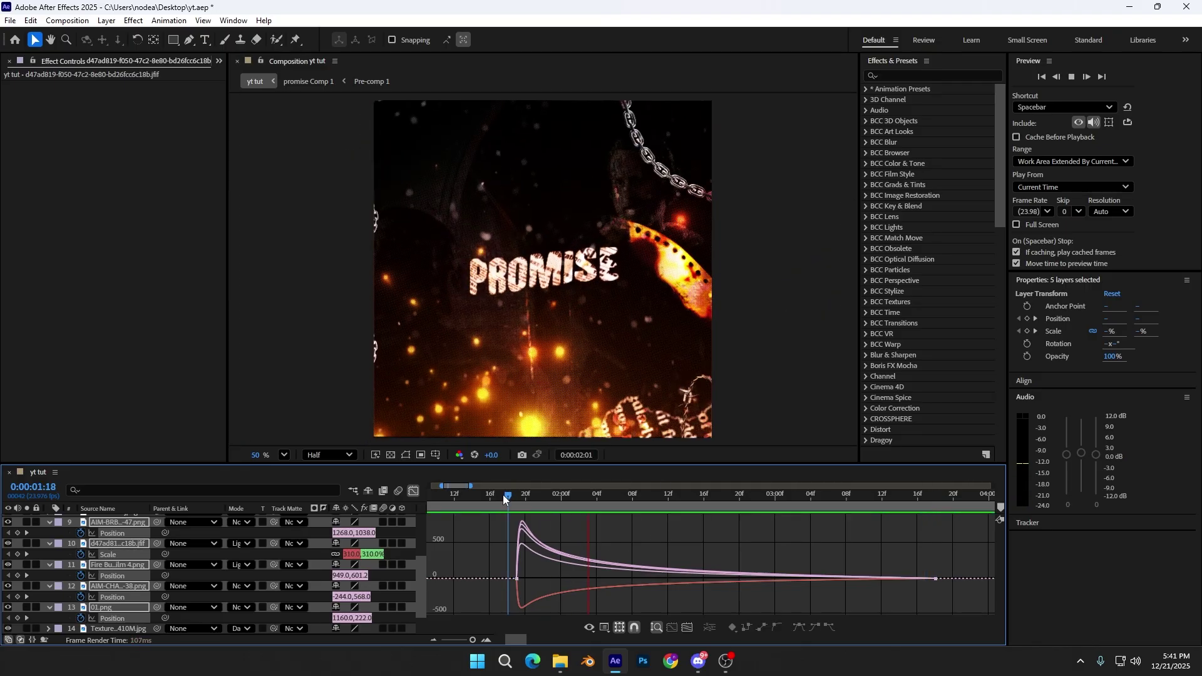
pyautogui.press('space')
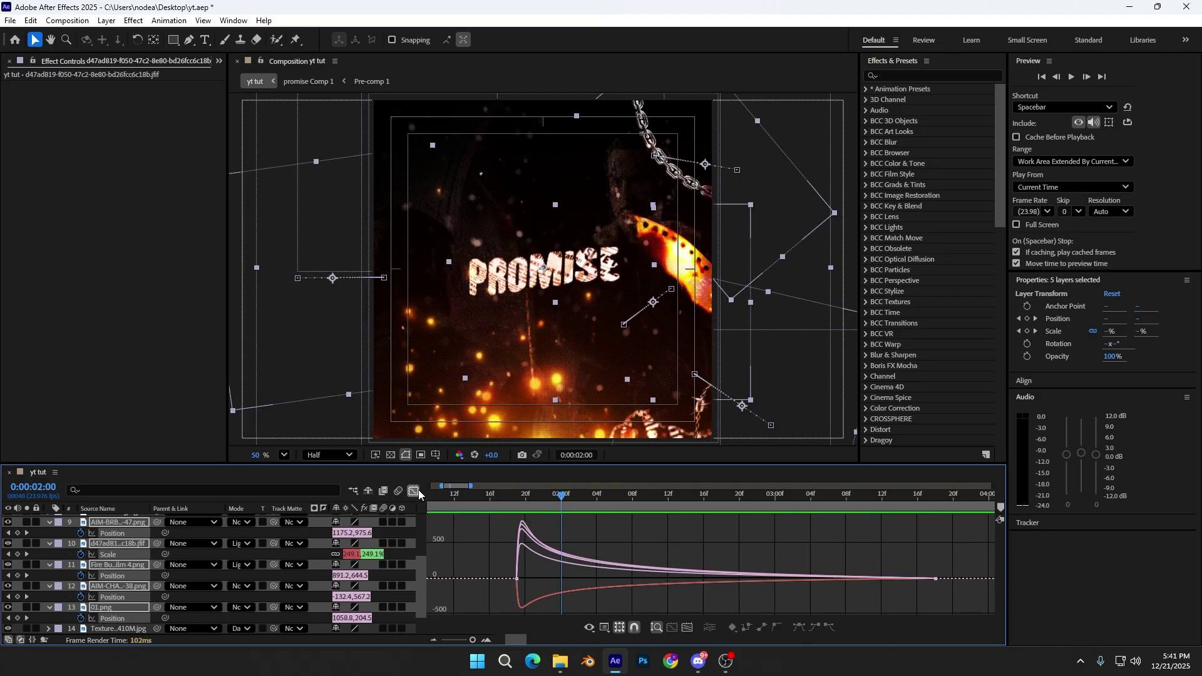
pyautogui.click(417, 493)
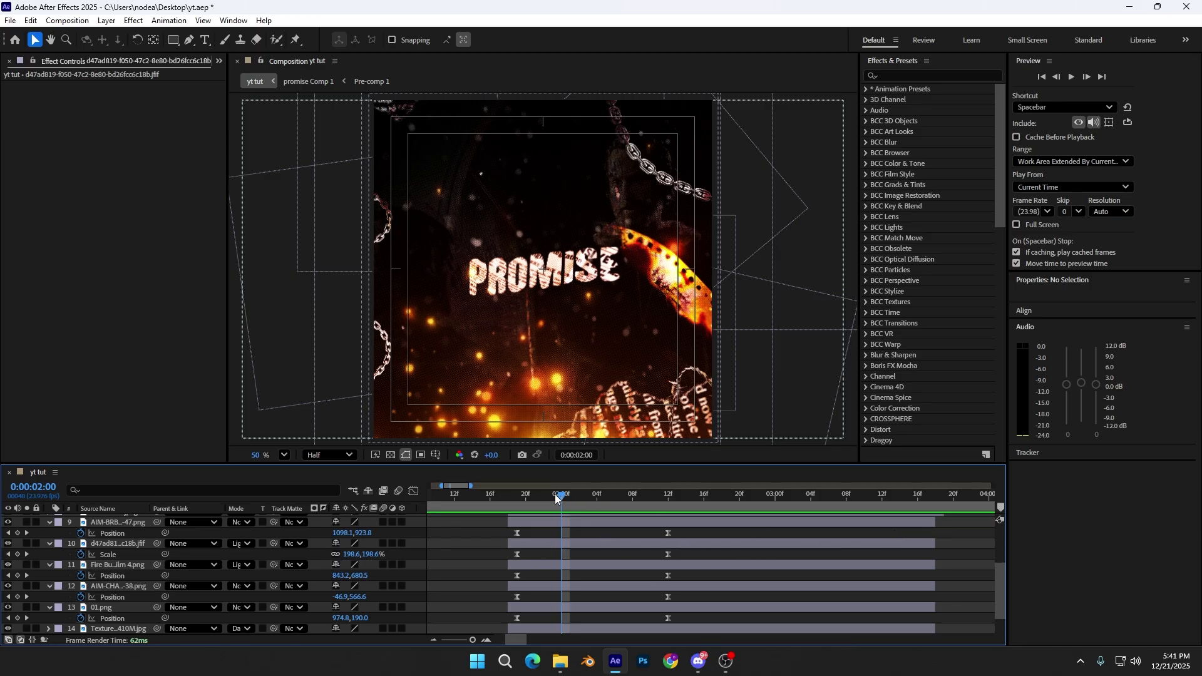
# Step: Play back the shortened collage movement and bring up the graph of the keyframes on layers 9 to 13
pyautogui.moveTo(557, 496); pyautogui.dragTo(526, 499)
pyautogui.press('space')
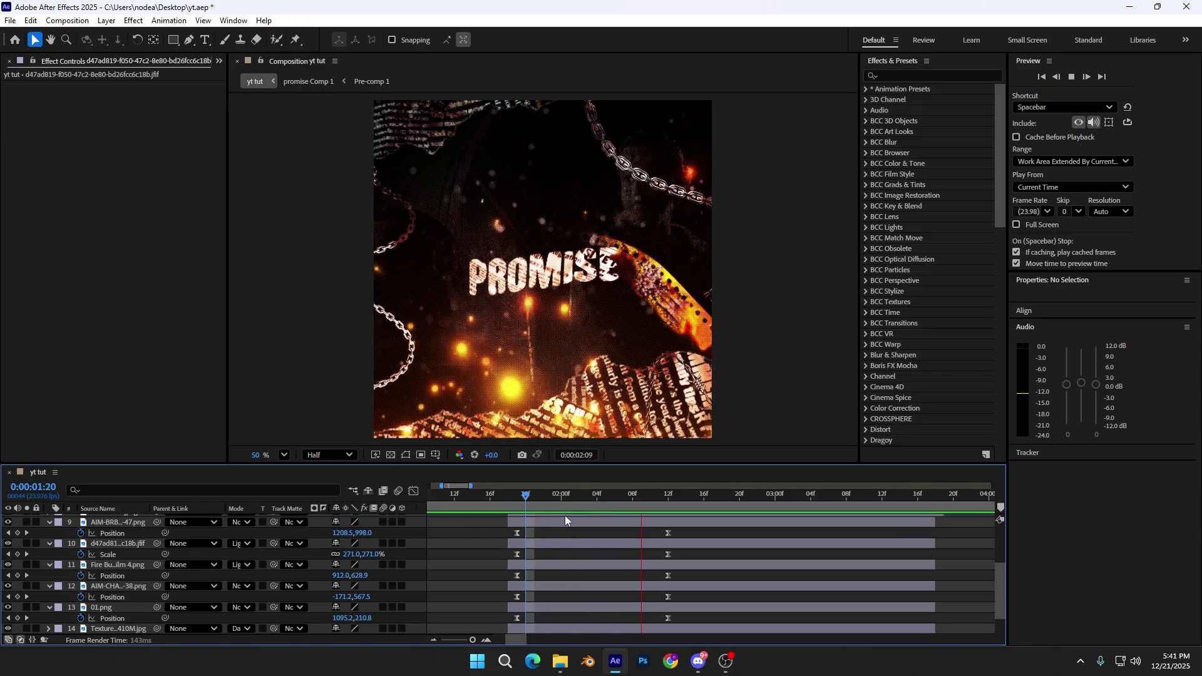
pyautogui.click(640, 495)
pyautogui.press('space')
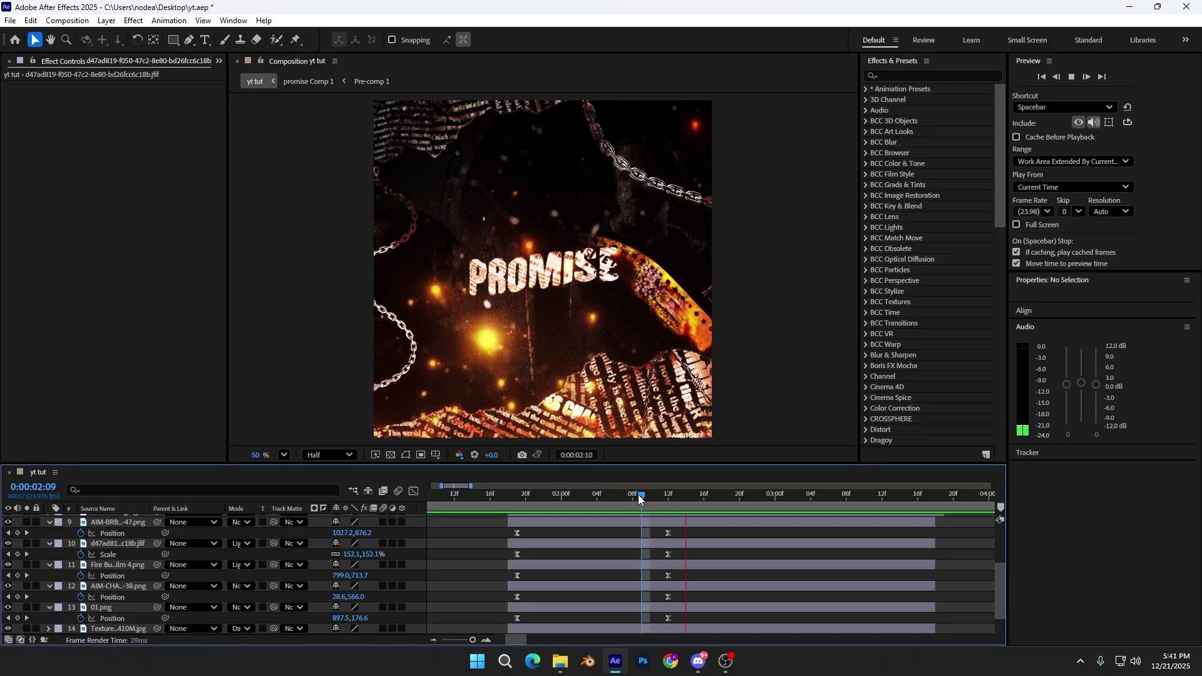
pyautogui.click(534, 494)
pyautogui.press('space')
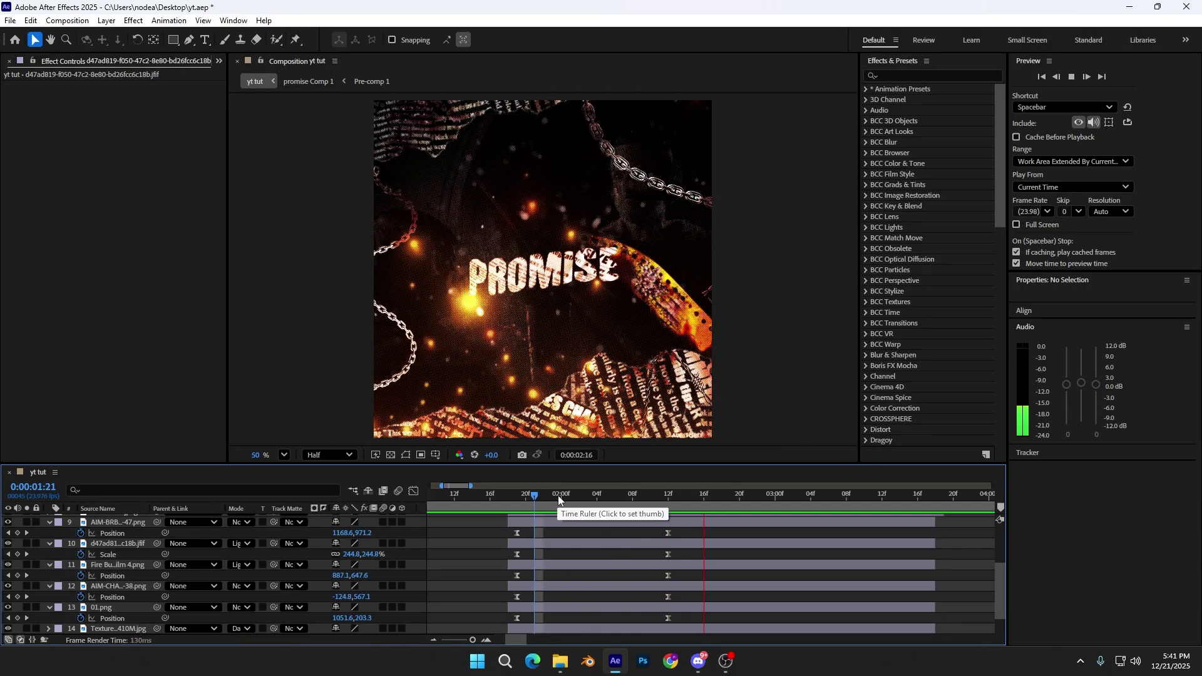
pyautogui.click(558, 494)
pyautogui.moveTo(678, 530); pyautogui.dragTo(491, 611)
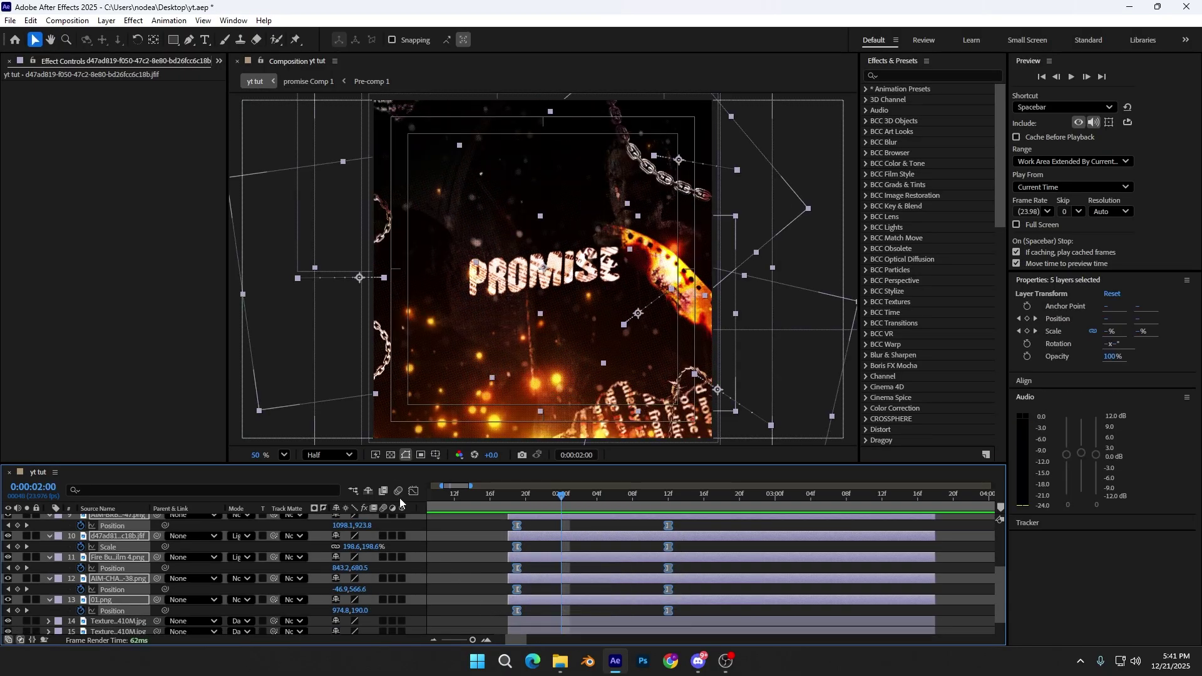
pyautogui.click(414, 491)
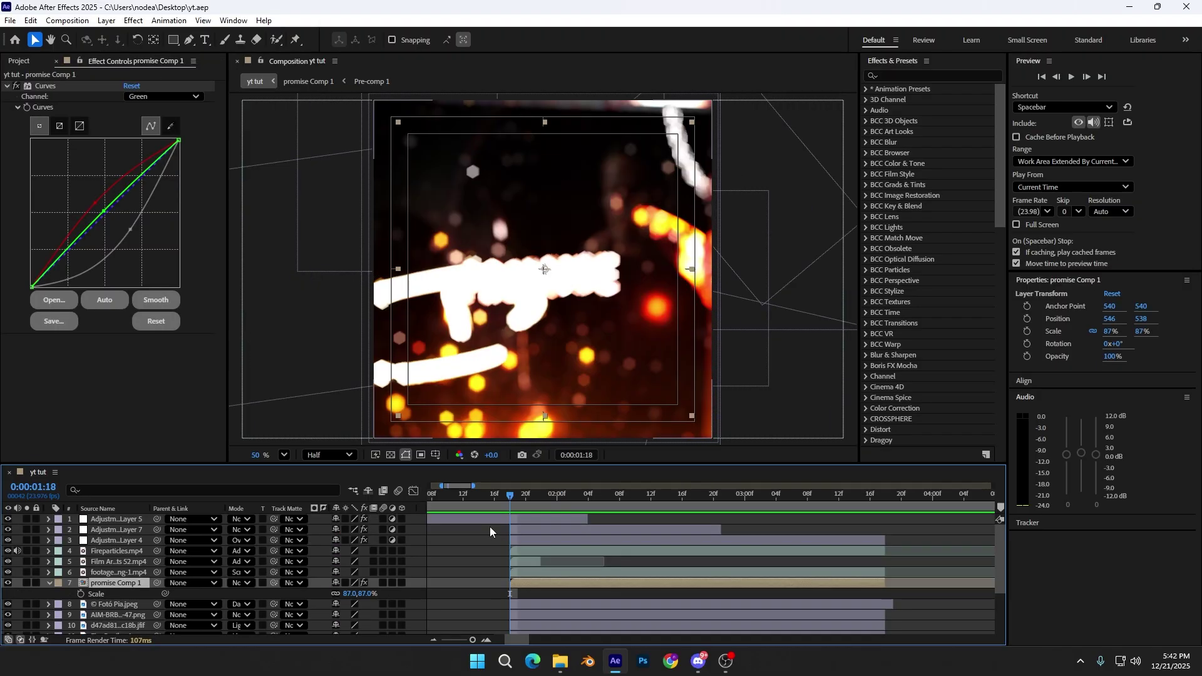
# Step: Animate the Scale of promise Comp 1 from 87% at 0:00:01:18 to 97% at 0:00:03:17
pyautogui.hotkey('alt', 'shift', 's')
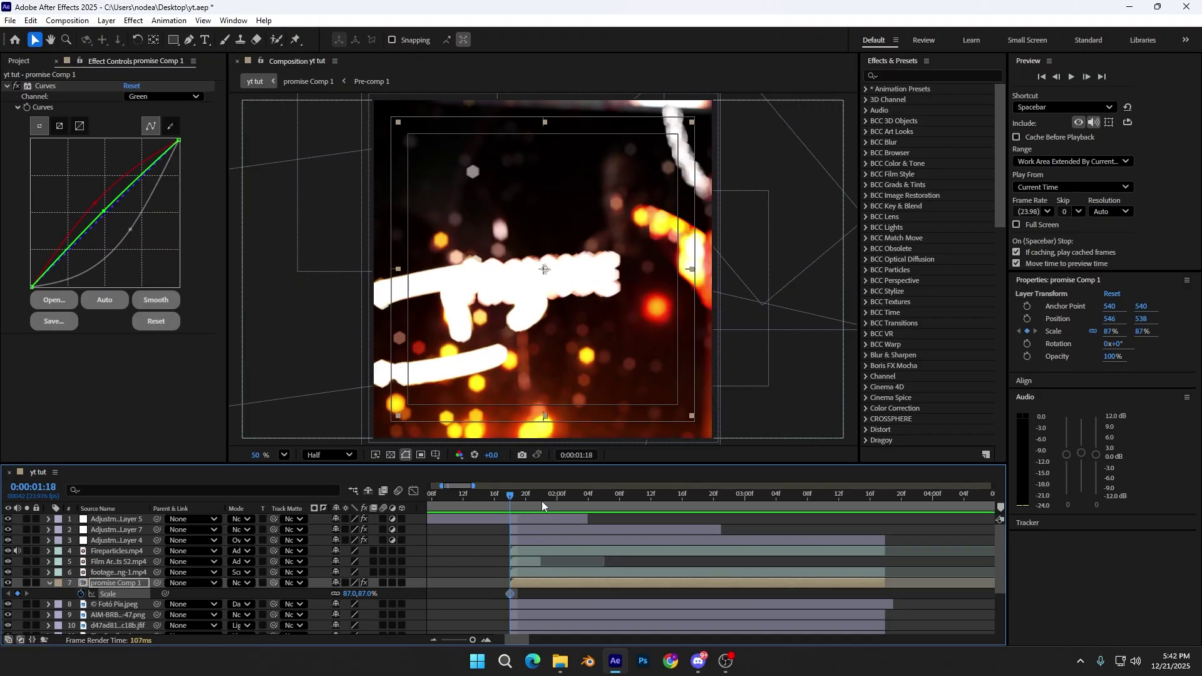
pyautogui.moveTo(512, 494); pyautogui.dragTo(878, 495)
pyautogui.moveTo(359, 594); pyautogui.dragTo(366, 595)
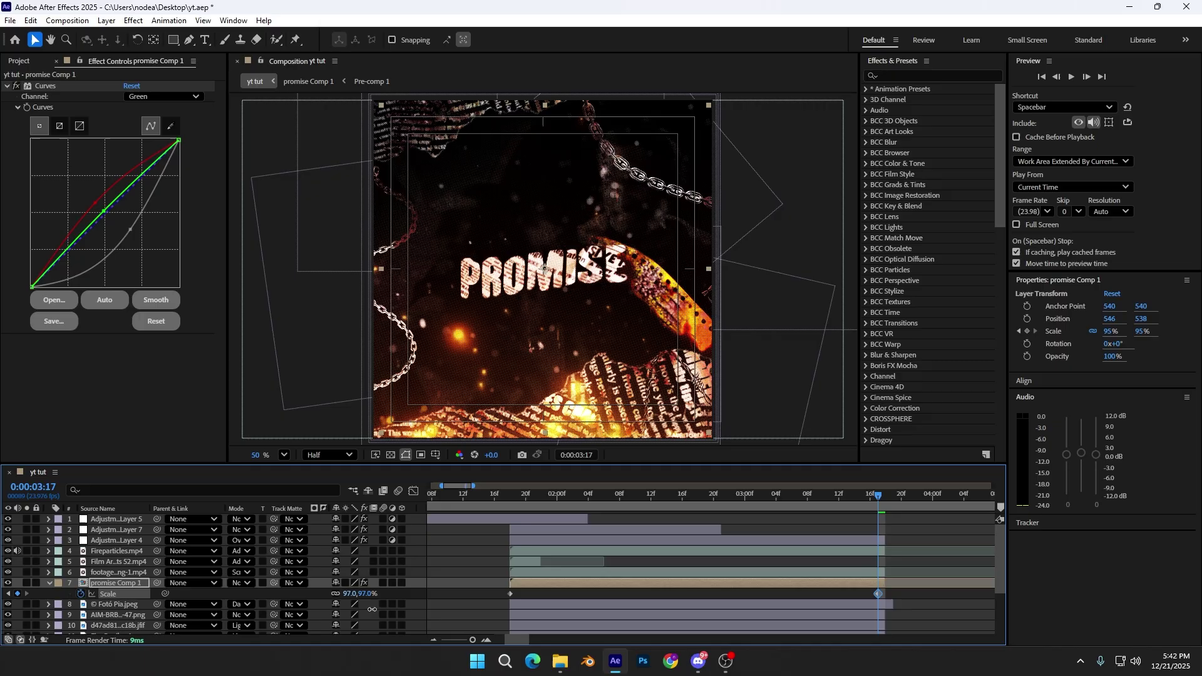
pyautogui.click(884, 593)
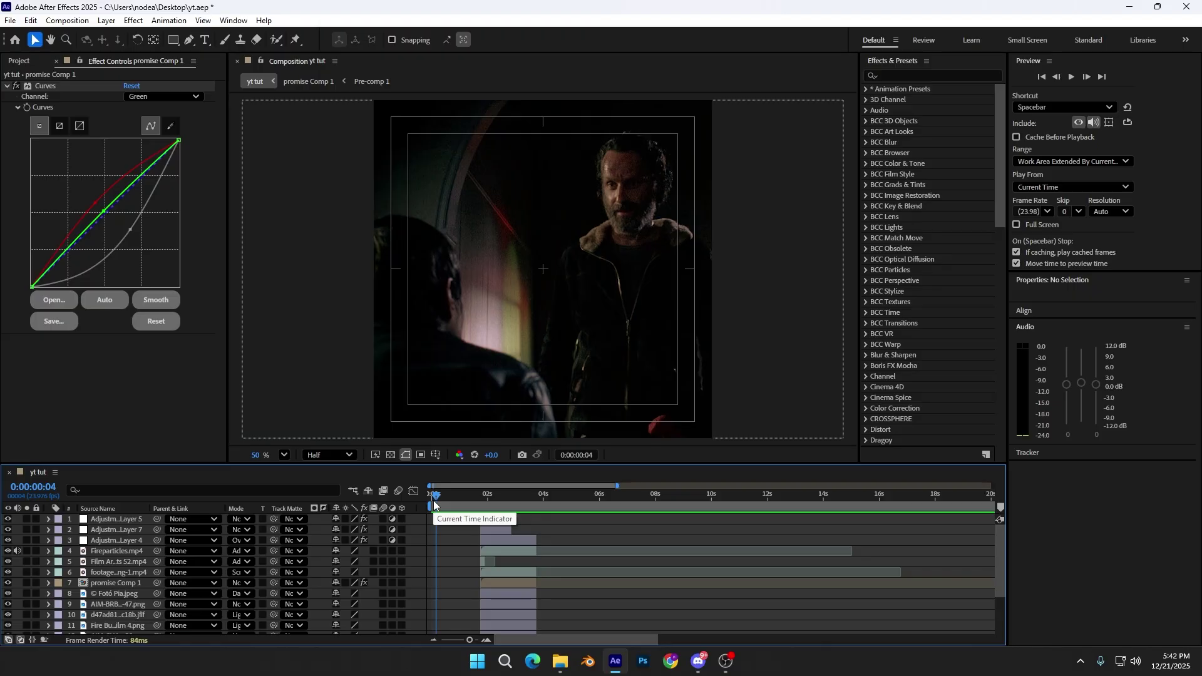
# Step: Play back the transition from the film clip into the collage and check the S_DissolveShake settings on Adjustment Layer 7
pyautogui.moveTo(435, 504)
pyautogui.mouseDown()
pyautogui.moveTo(467, 498)
pyautogui.moveTo(453, 500)
pyautogui.mouseUp()
pyautogui.press('space')
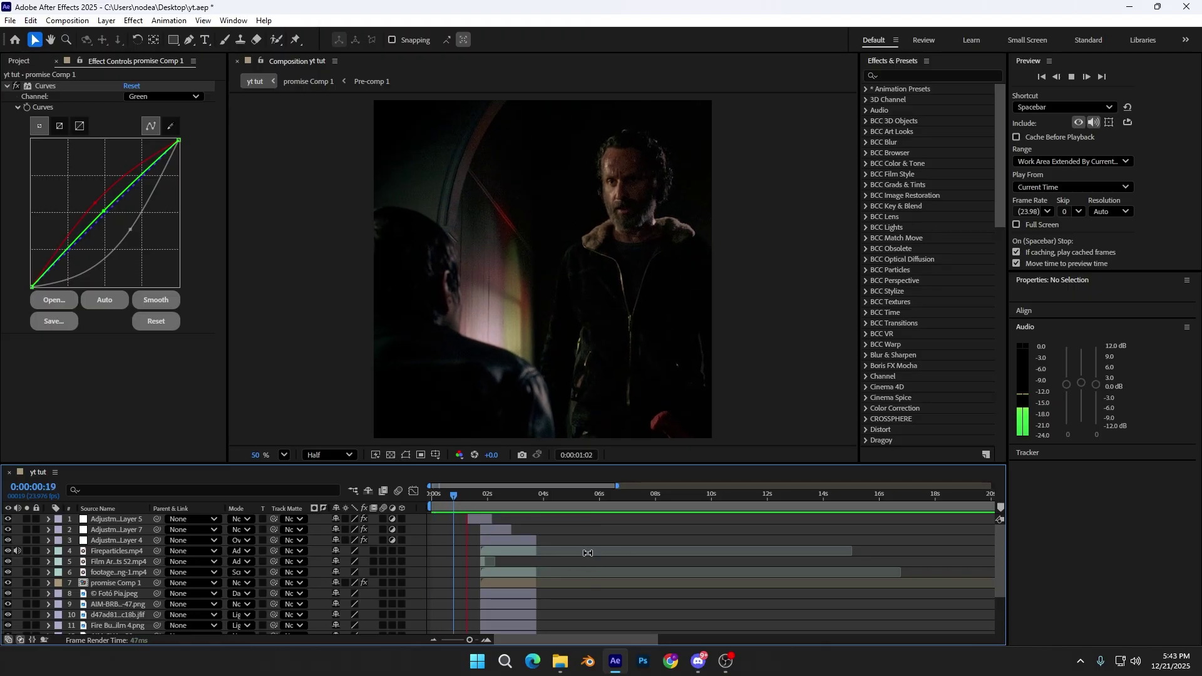
pyautogui.click(483, 502)
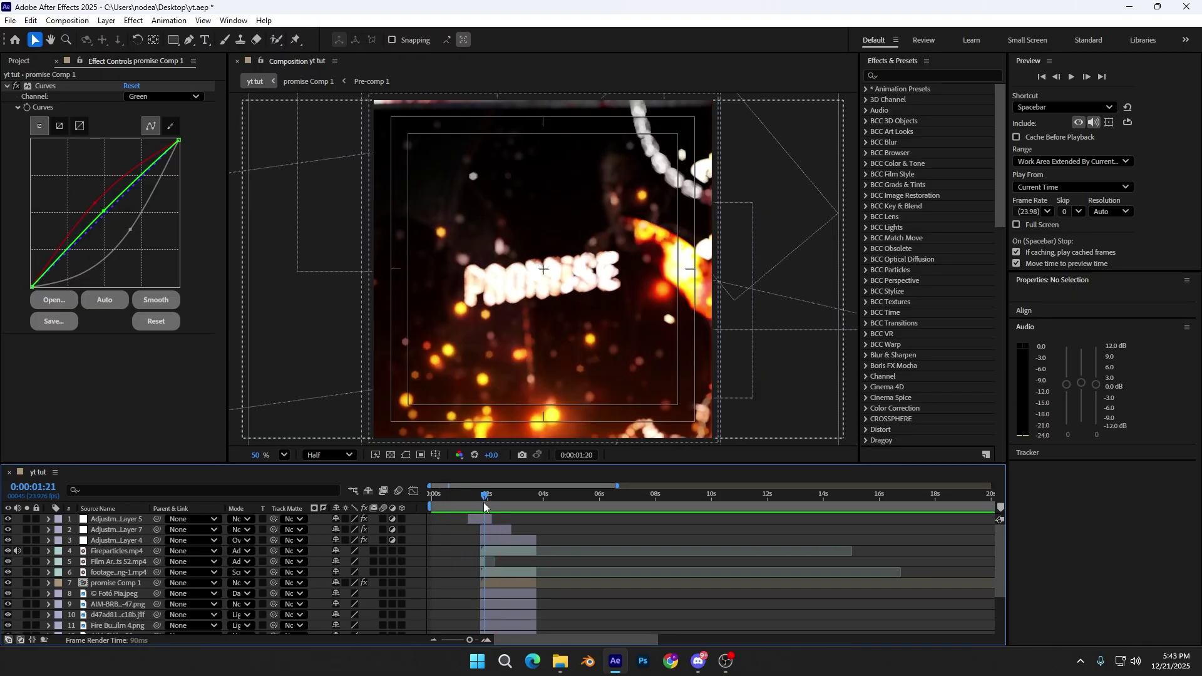
pyautogui.moveTo(484, 503); pyautogui.dragTo(483, 505)
pyautogui.scroll(3, 483, 506)
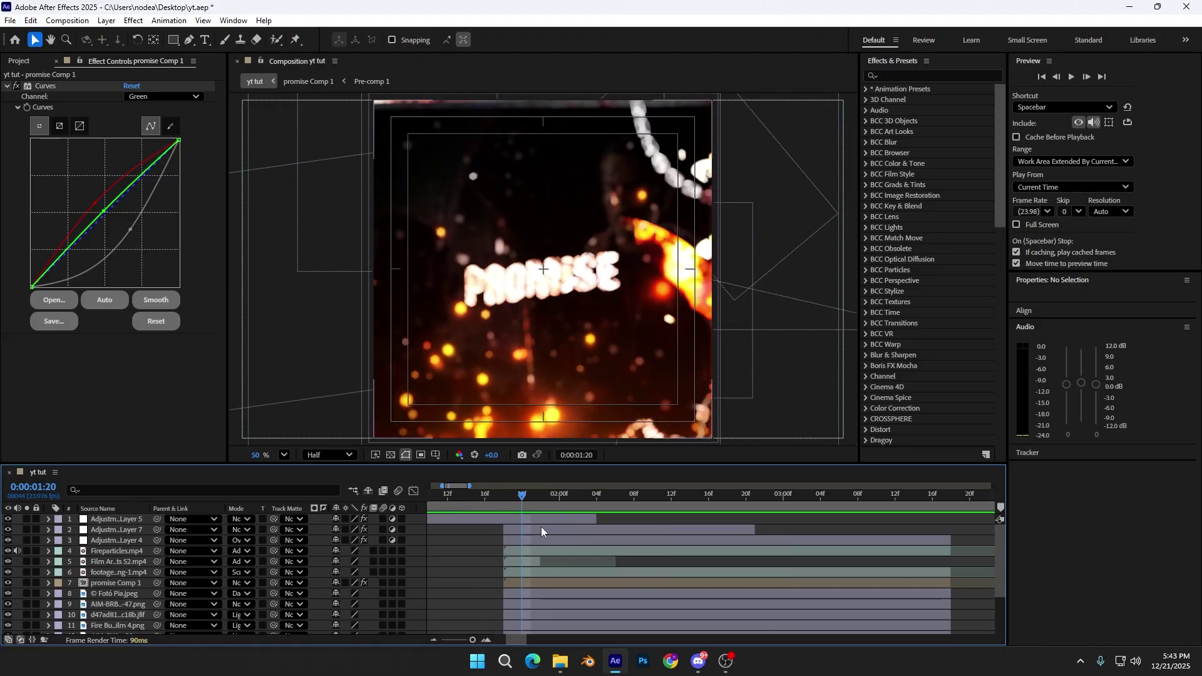
pyautogui.moveTo(521, 502)
pyautogui.mouseDown()
pyautogui.moveTo(489, 502)
pyautogui.moveTo(538, 502)
pyautogui.moveTo(522, 502)
pyautogui.mouseUp()
pyautogui.click(534, 530)
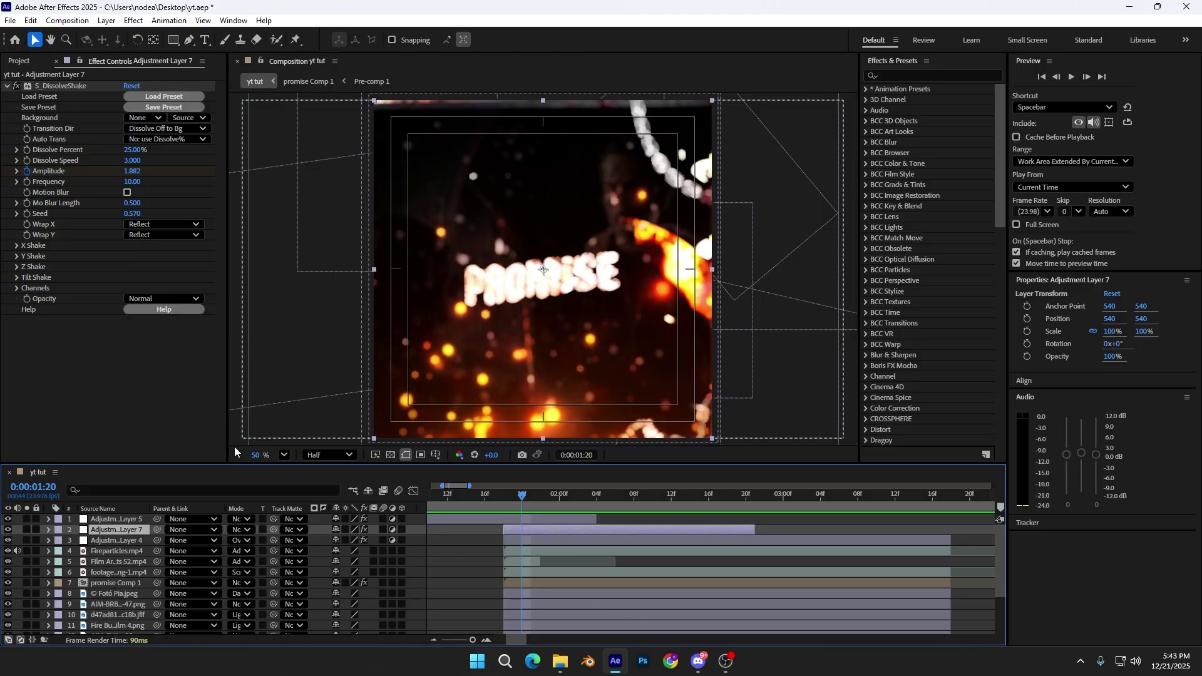
pyautogui.scroll(-1, 556, 581)
pyautogui.scroll(-1, 556, 581)
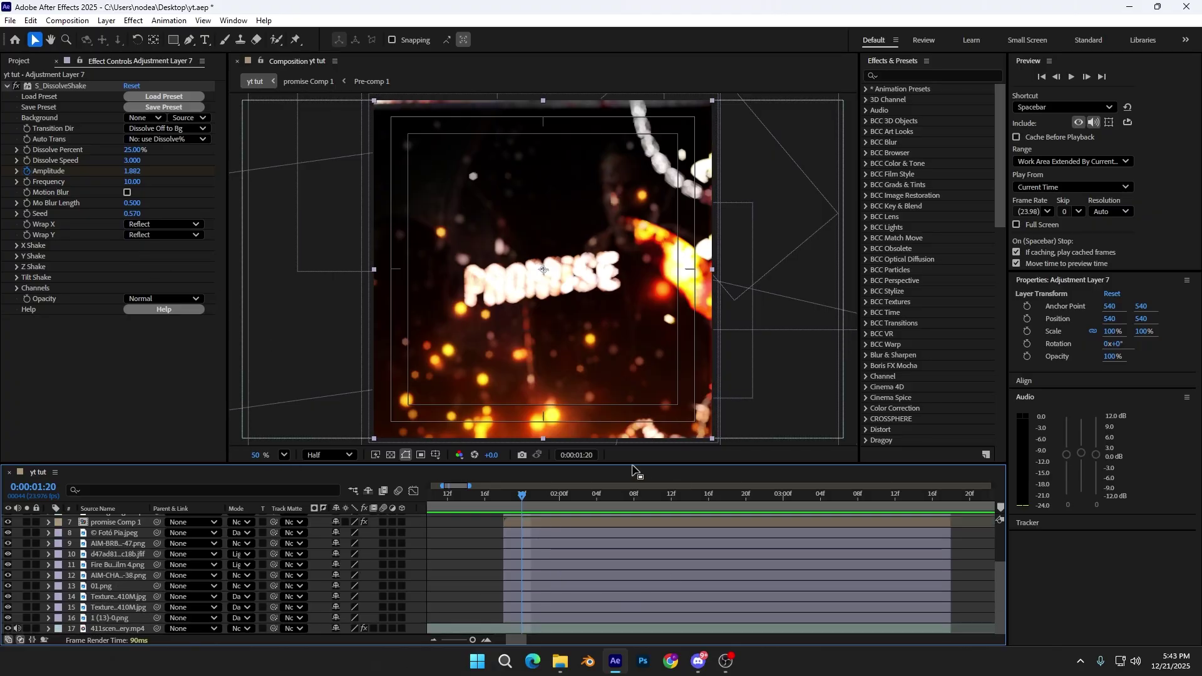
pyautogui.click(444, 554)
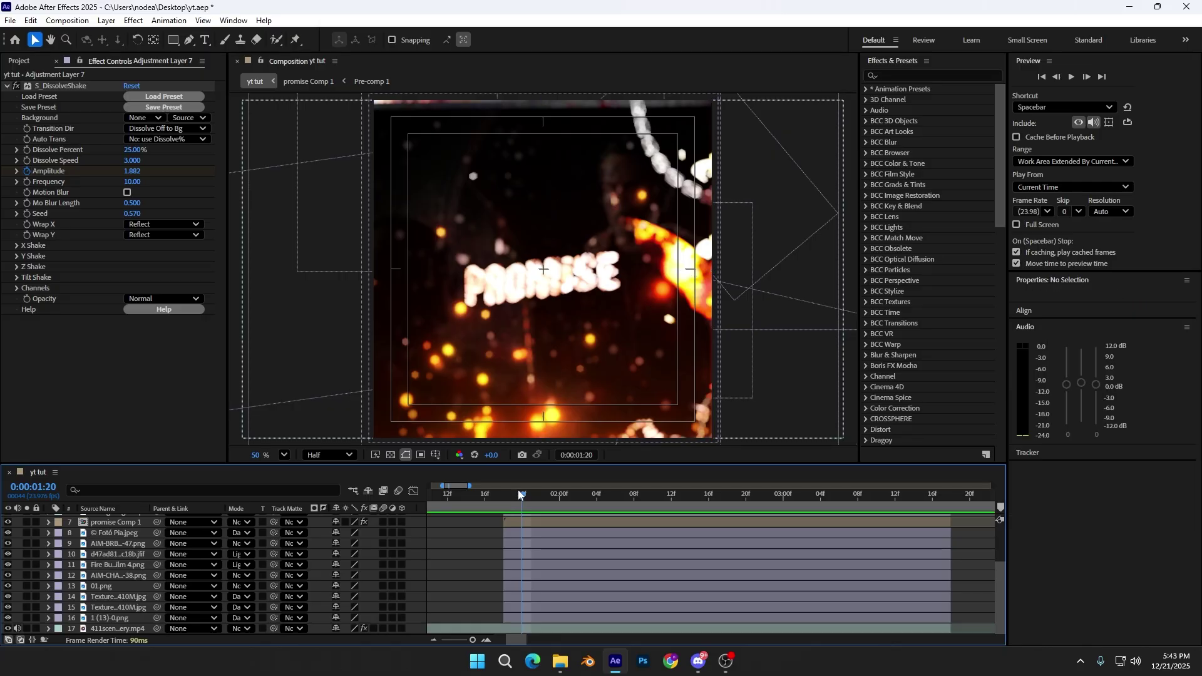
# Step: Pre-compose layers 2 to 16, from Adjustment Layer 7 down to 1 (13)-0.png, as Pre-comp 2
pyautogui.moveTo(520, 501); pyautogui.dragTo(504, 499)
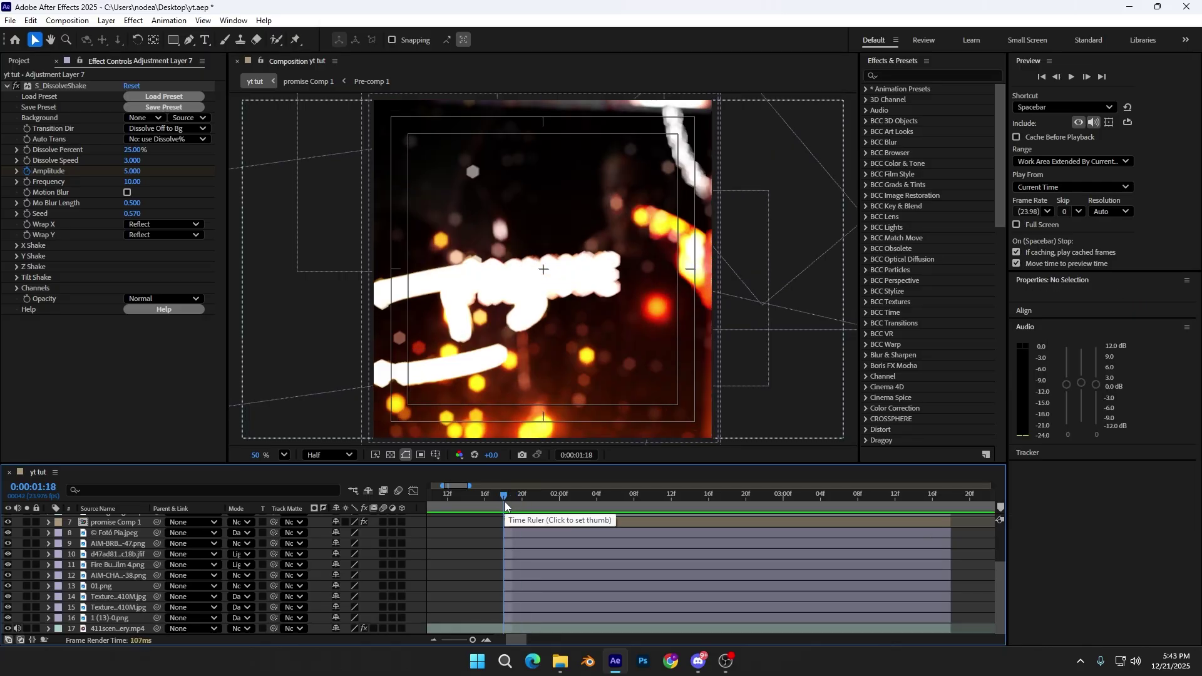
pyautogui.scroll(2, 546, 541)
pyautogui.click(528, 531)
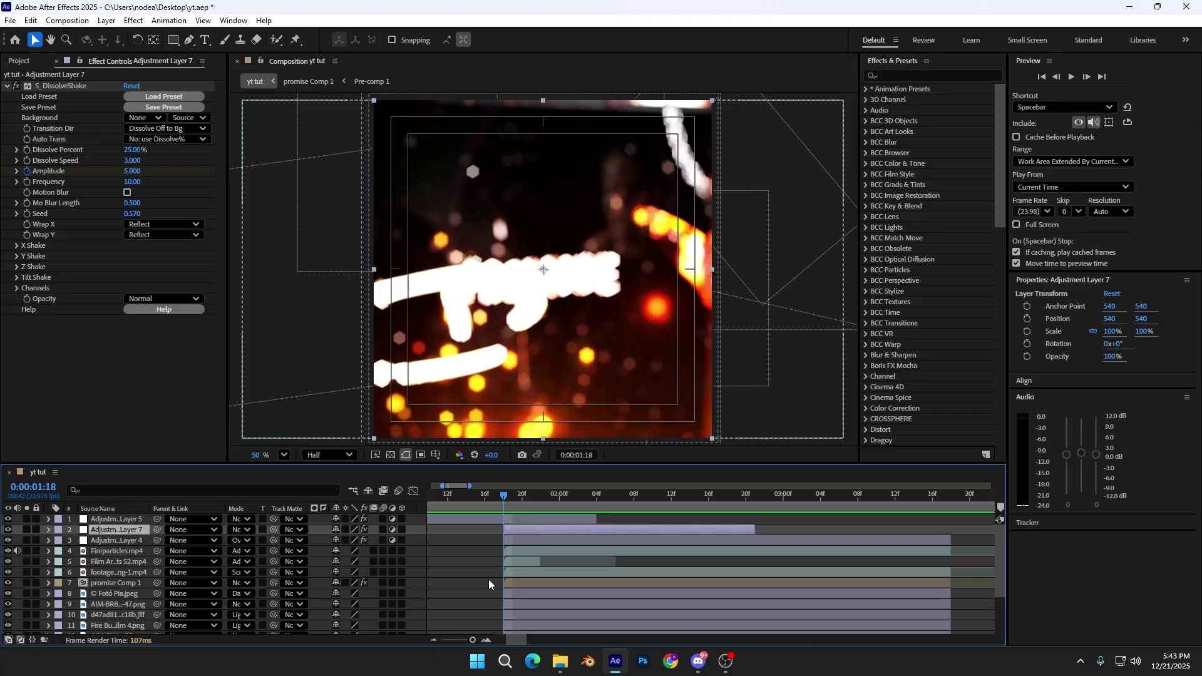
pyautogui.scroll(-1, 220, 573)
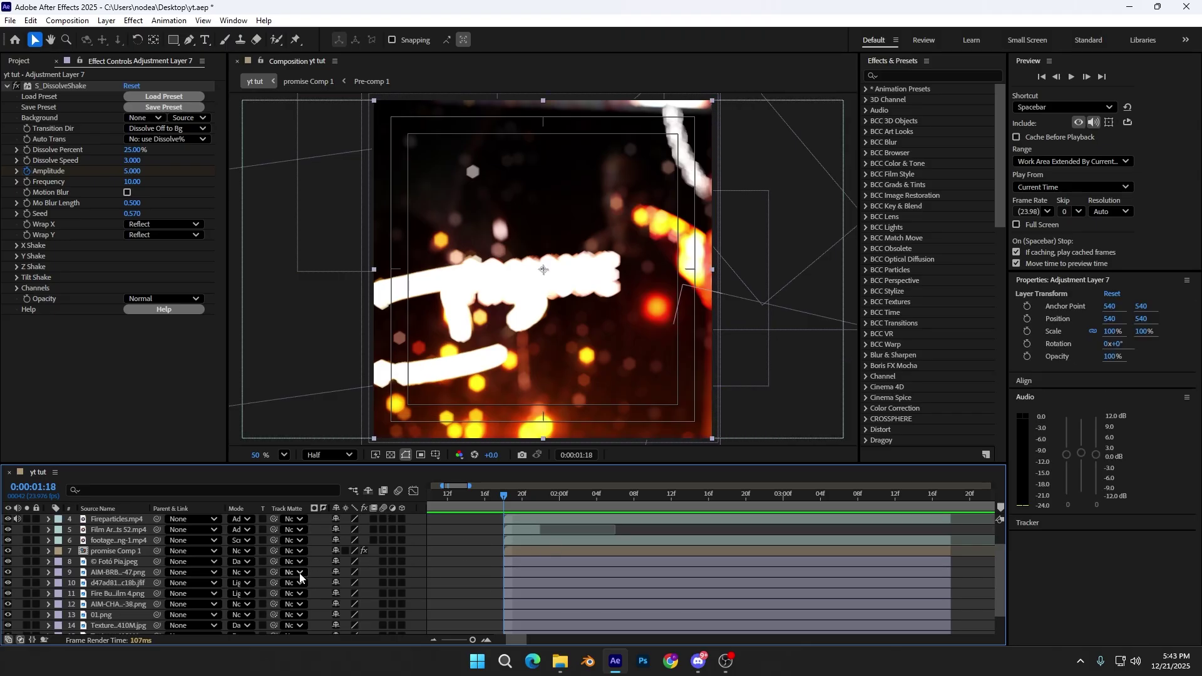
pyautogui.scroll(-1, 607, 554)
pyautogui.rightClick(558, 618)
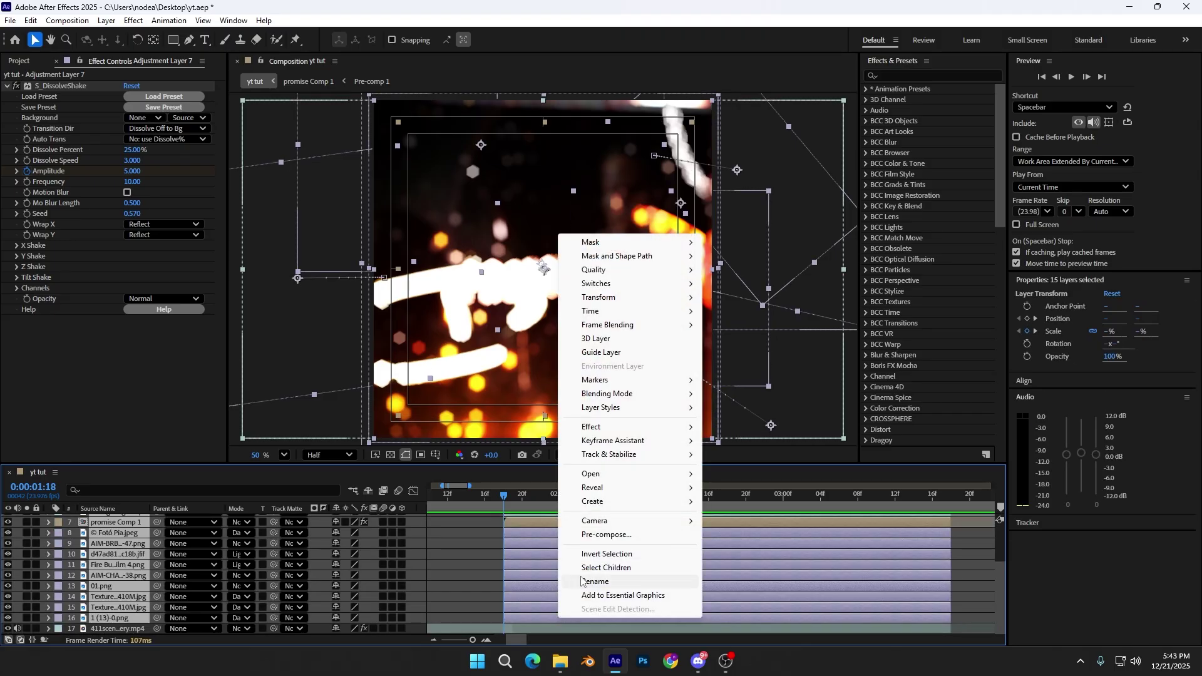
pyautogui.click(595, 535)
pyautogui.click(663, 419)
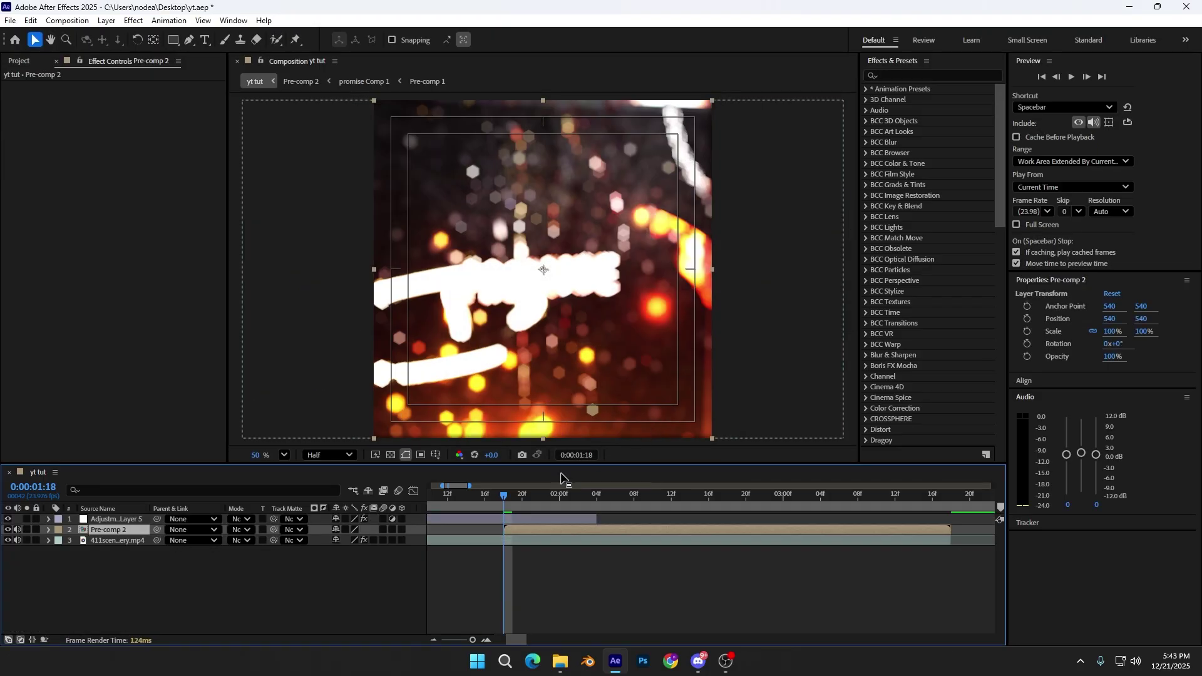
# Step: Inspect the collage layers inside Pre-comp 2 and search the effects for "unm" with Fire Burn film 4.png selected
pyautogui.moveTo(514, 496); pyautogui.dragTo(616, 503)
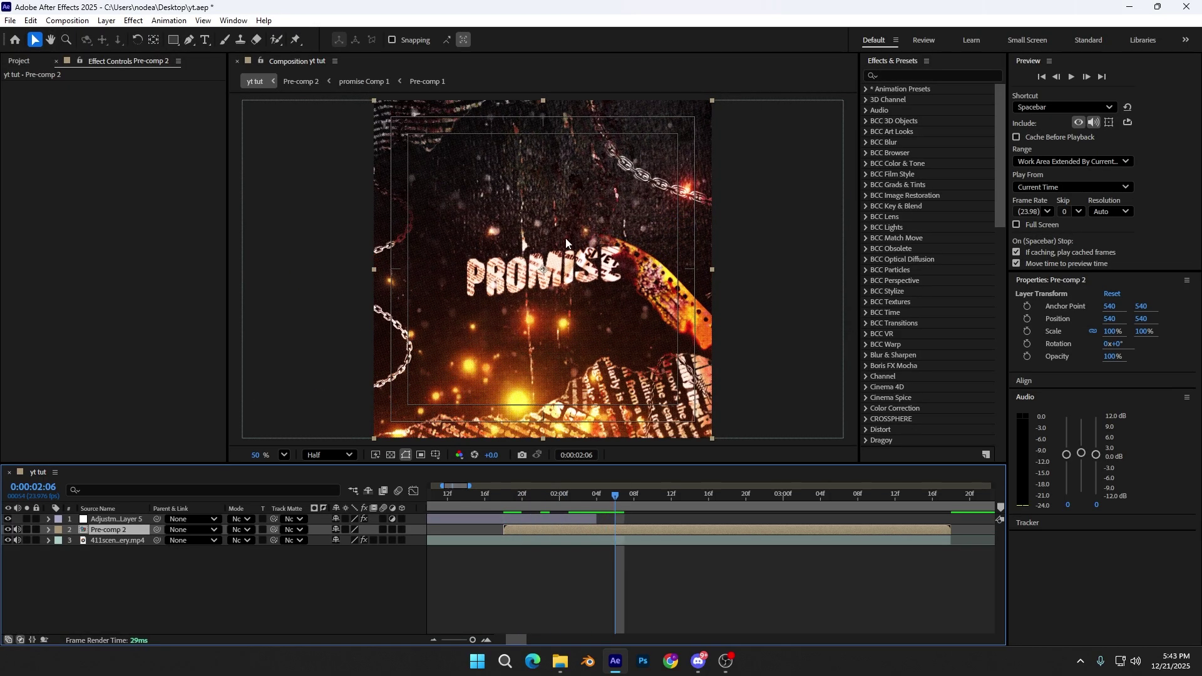
pyautogui.doubleClick(624, 529)
pyautogui.click(573, 557)
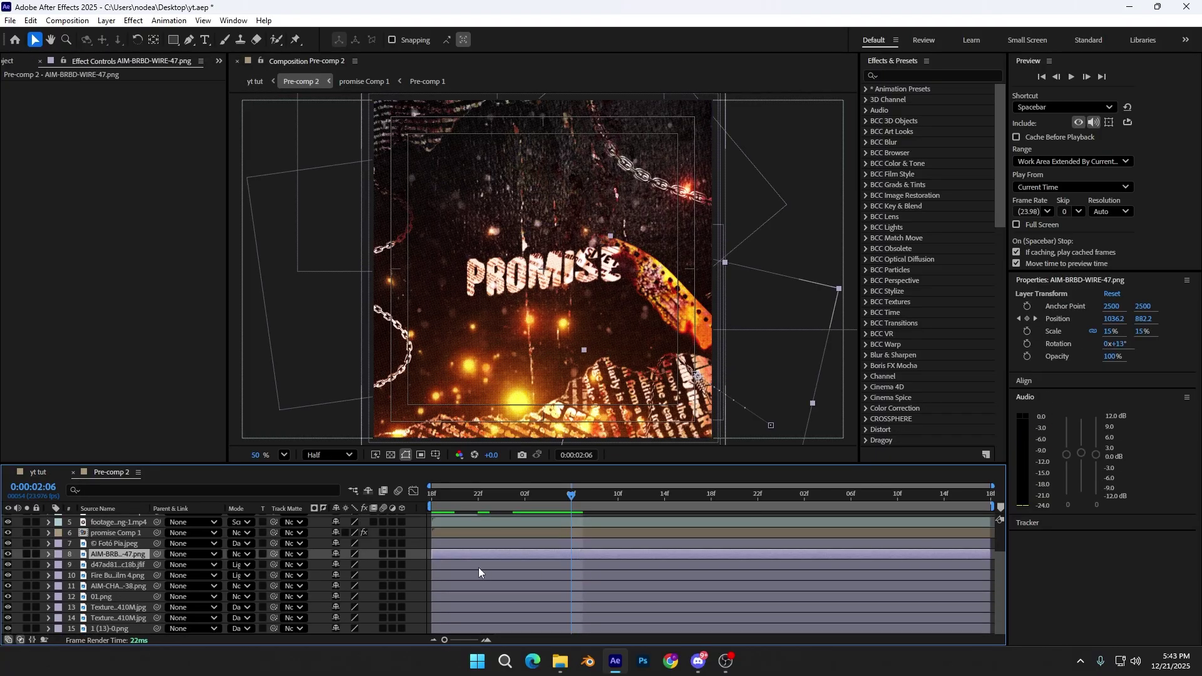
pyautogui.click(464, 574)
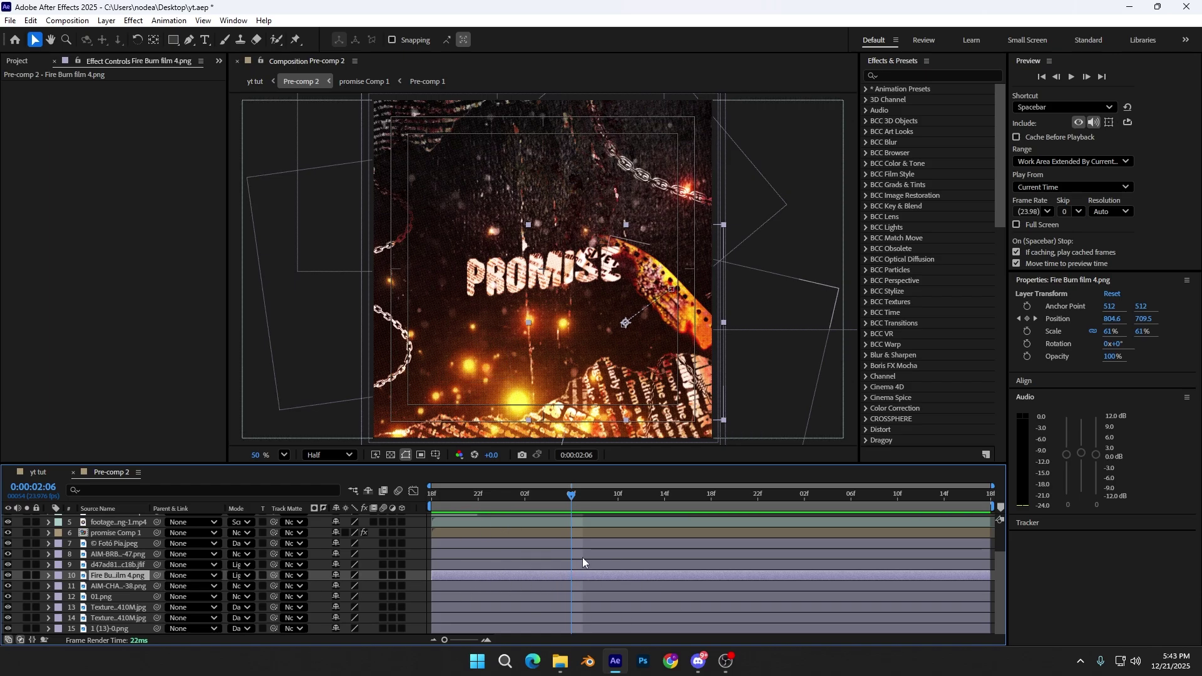
pyautogui.hotkey('ctrl', 'space')
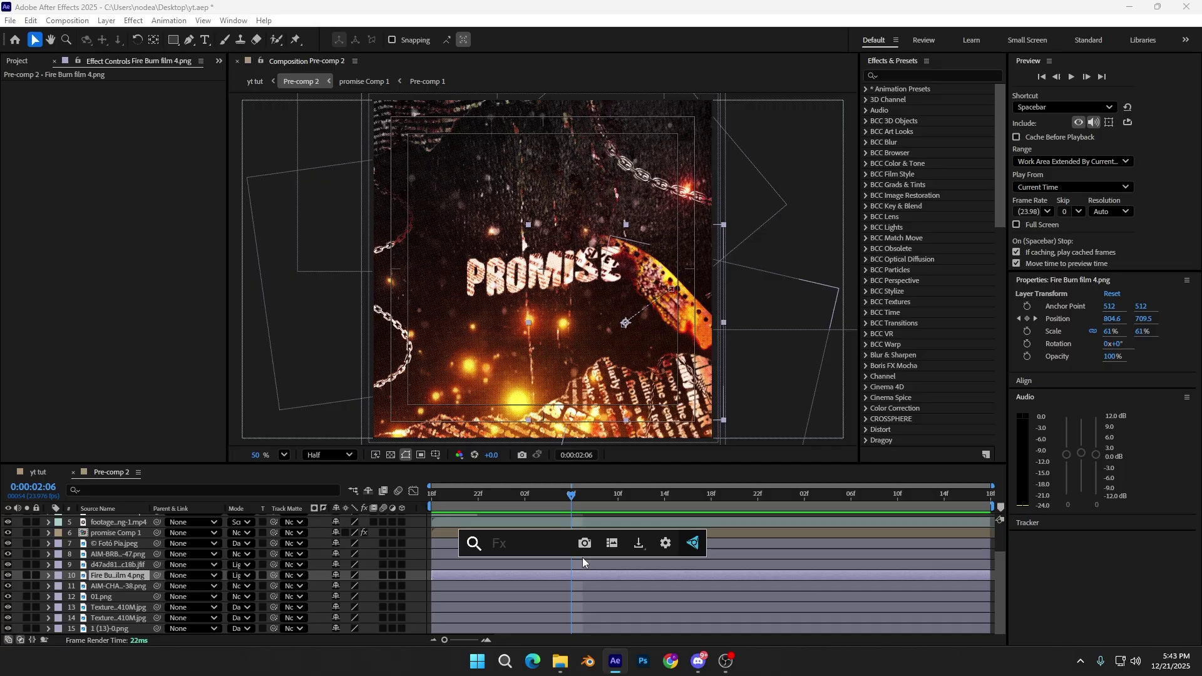
pyautogui.write('unm')
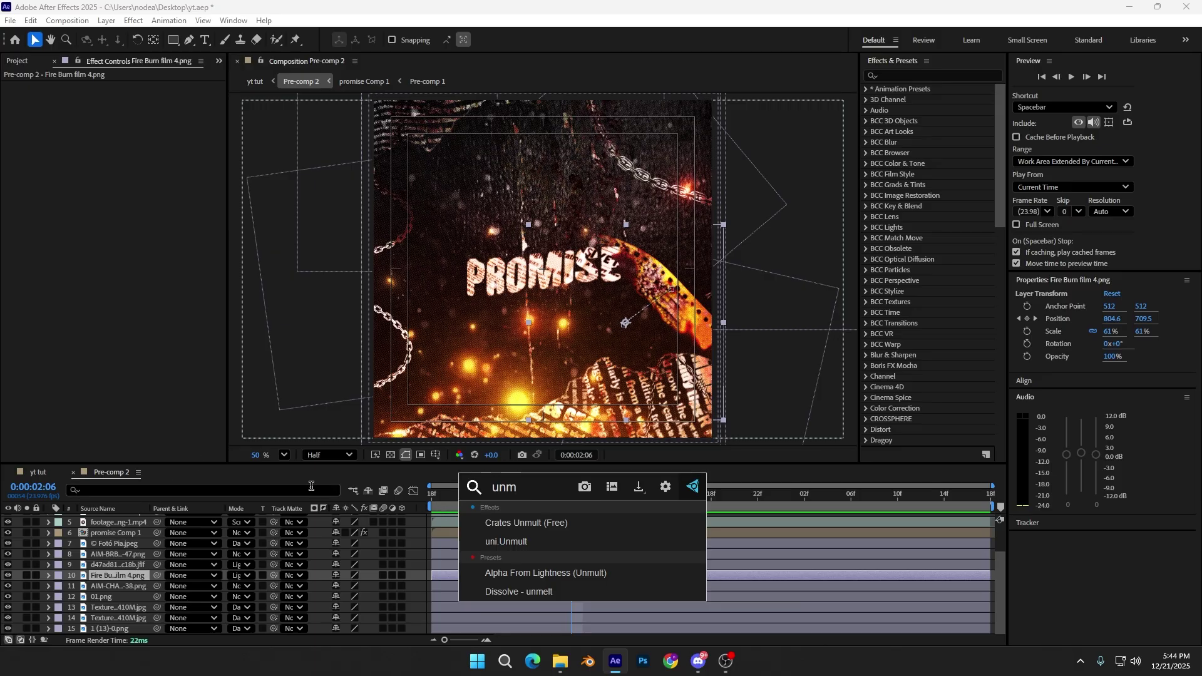
# Step: Return to the yt tut composition, undo the pre-composing of the collage layers and clear the selection
pyautogui.click(39, 473)
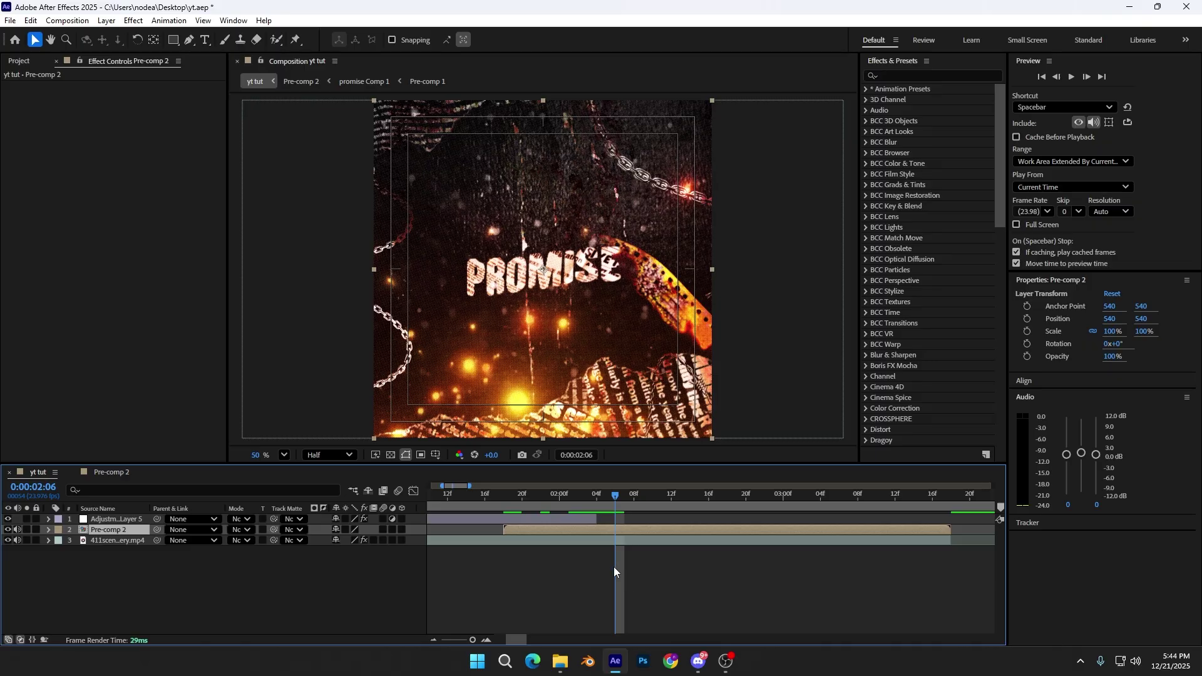
pyautogui.hotkey('ctrl', 'z')
pyautogui.click(479, 539)
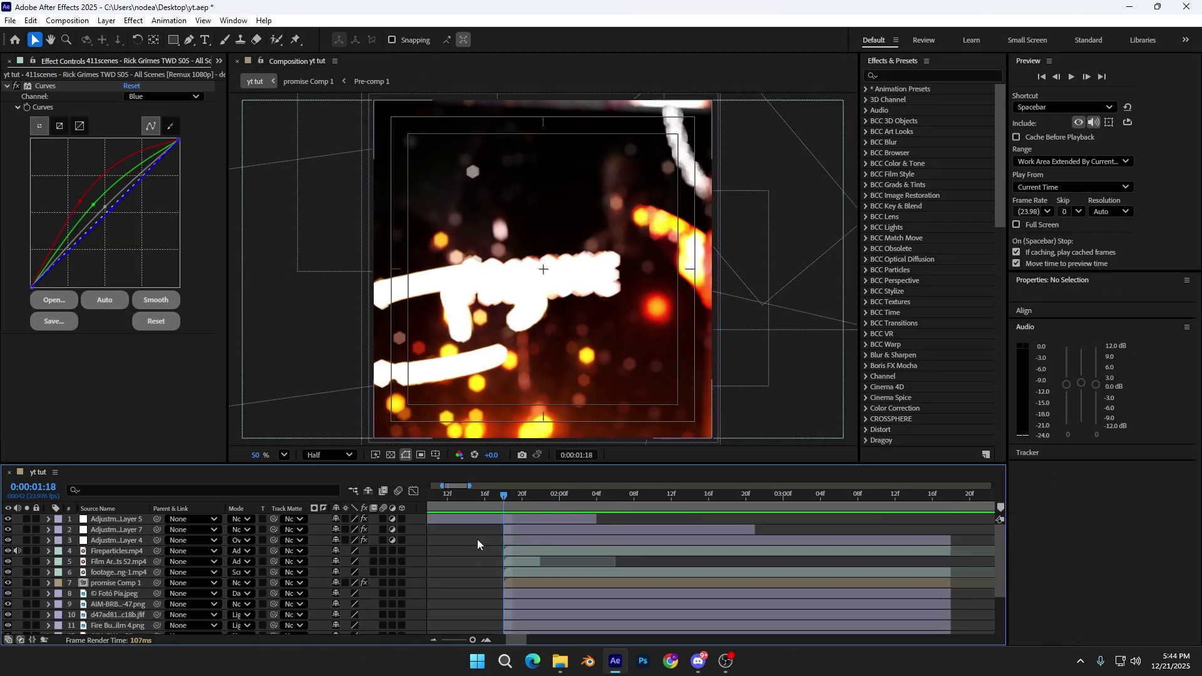
# Step: Play back the yt tut composition to review the film clip, the transition and the animated collage
pyautogui.click(455, 497)
pyautogui.press('space')
pyautogui.press('-')
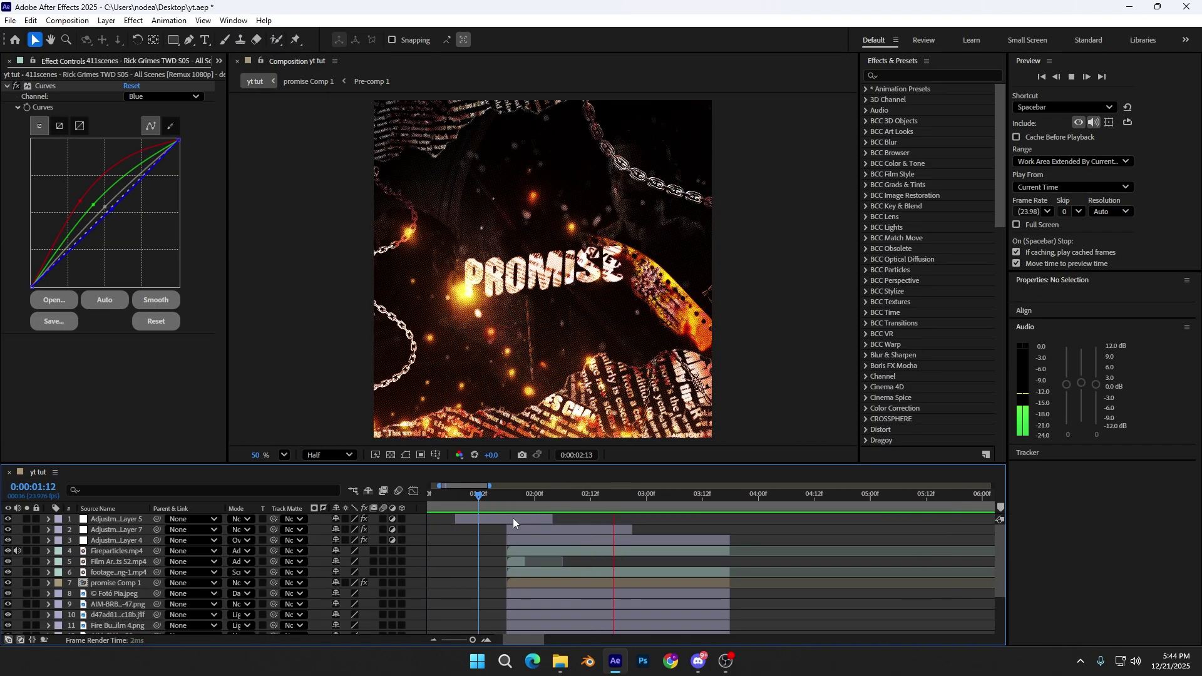
pyautogui.press('space')
pyautogui.hscroll(-2, 494, 507)
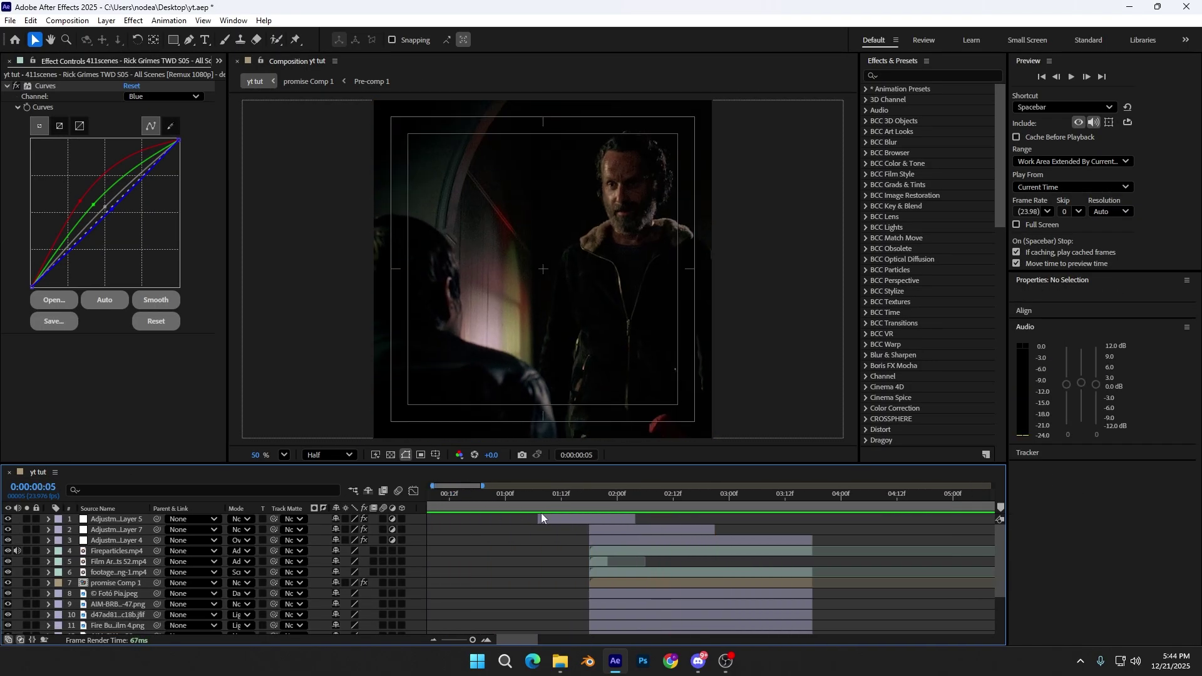
pyautogui.press("'")
pyautogui.press('space')
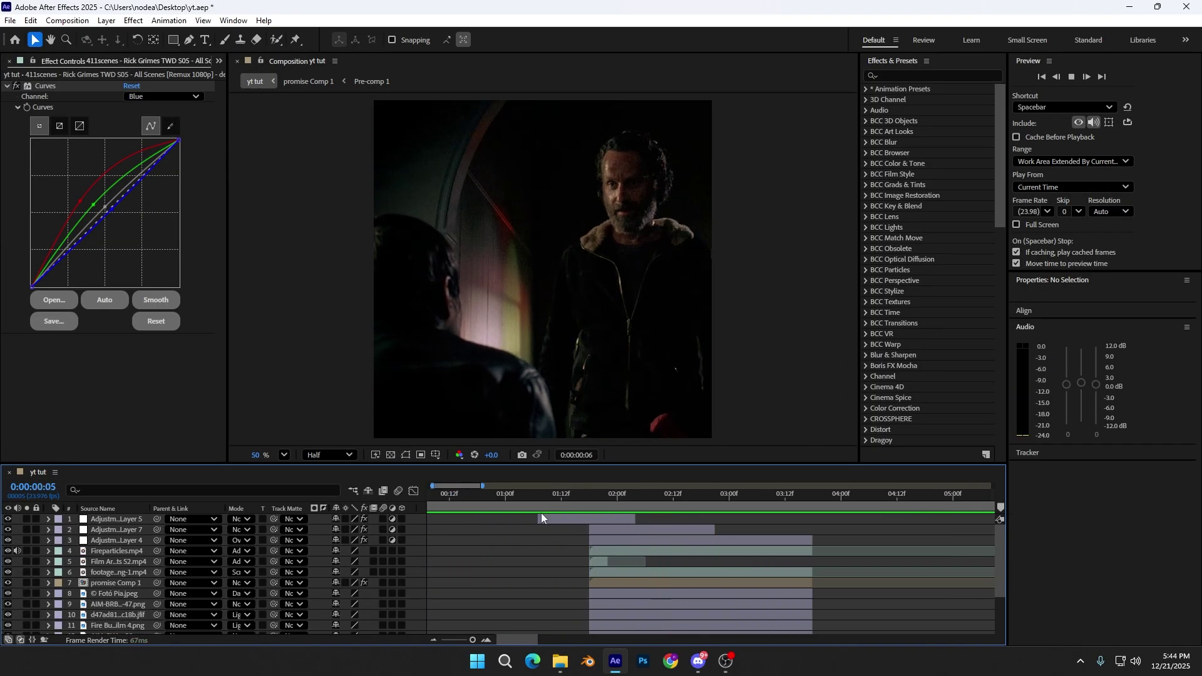